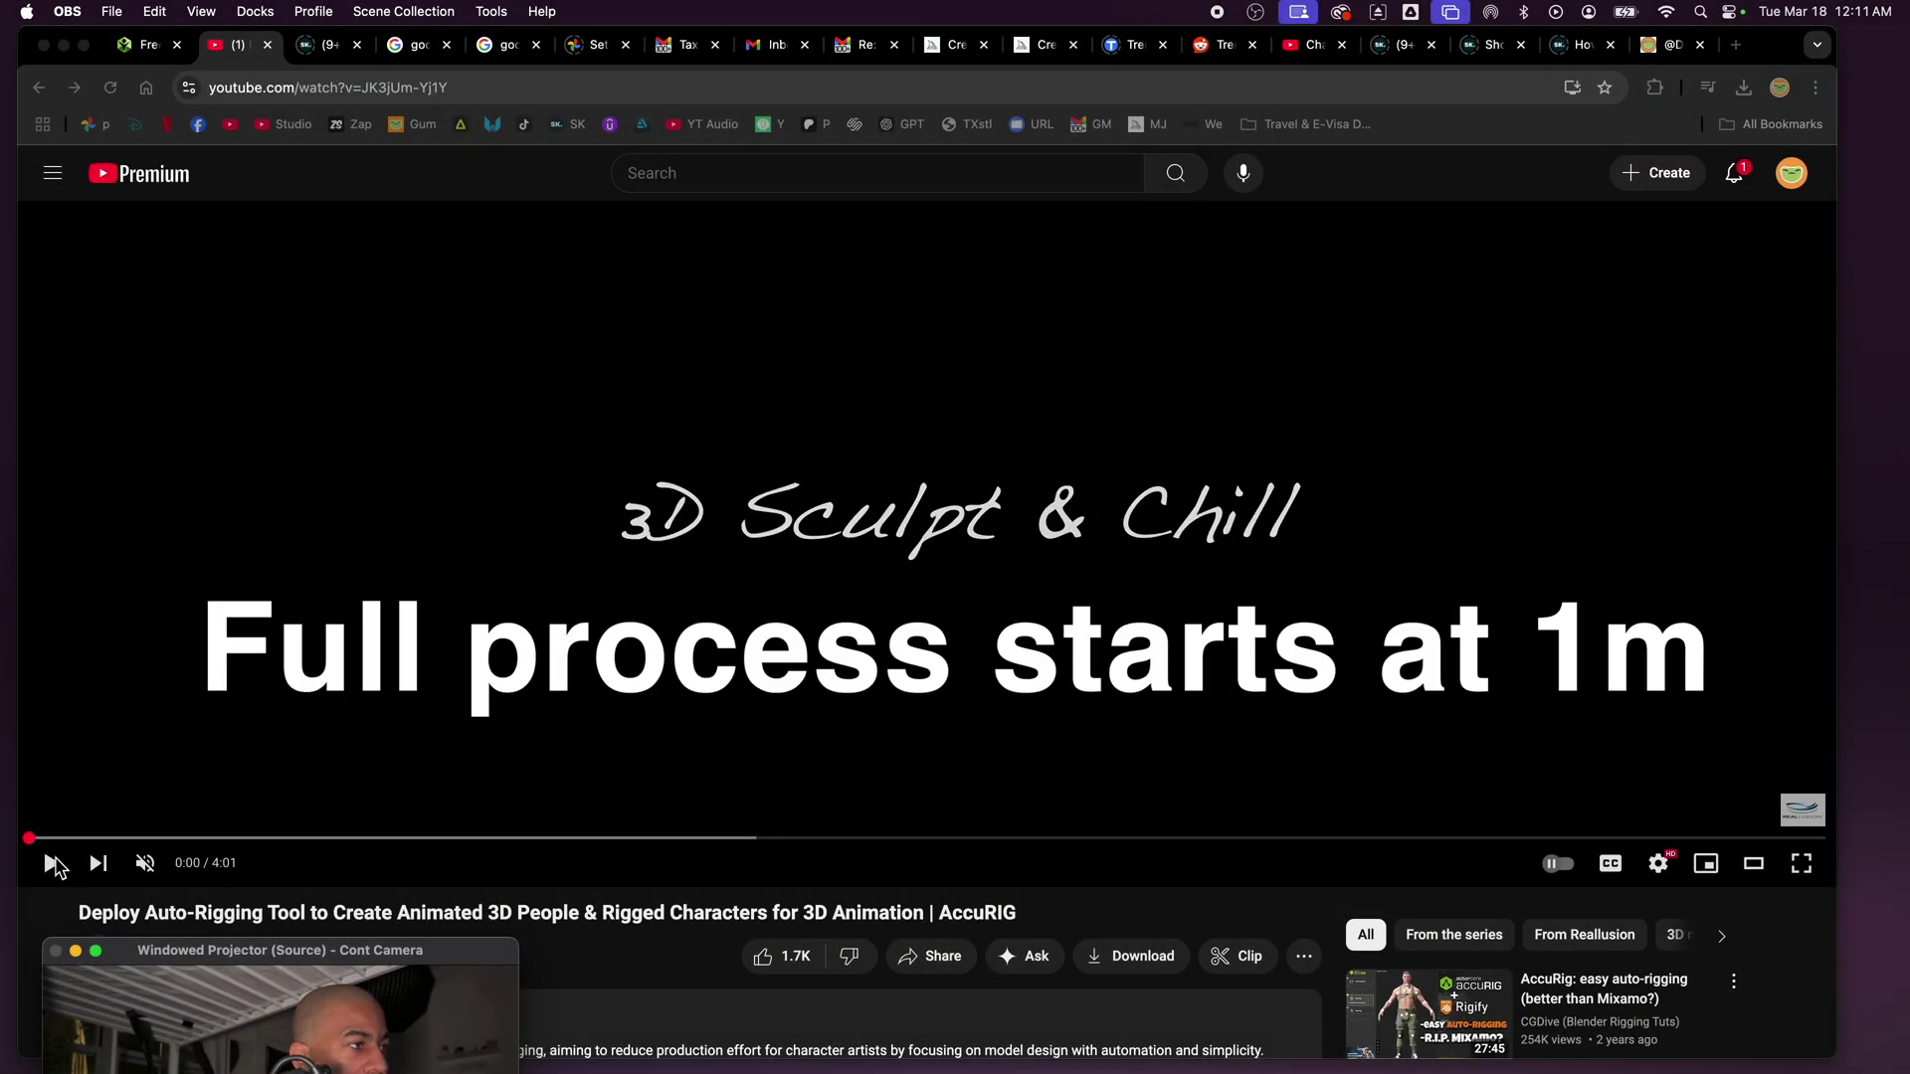
- Play the AccuRIG intro video and move the OBS camera projector window higher on screen
click(52, 863)
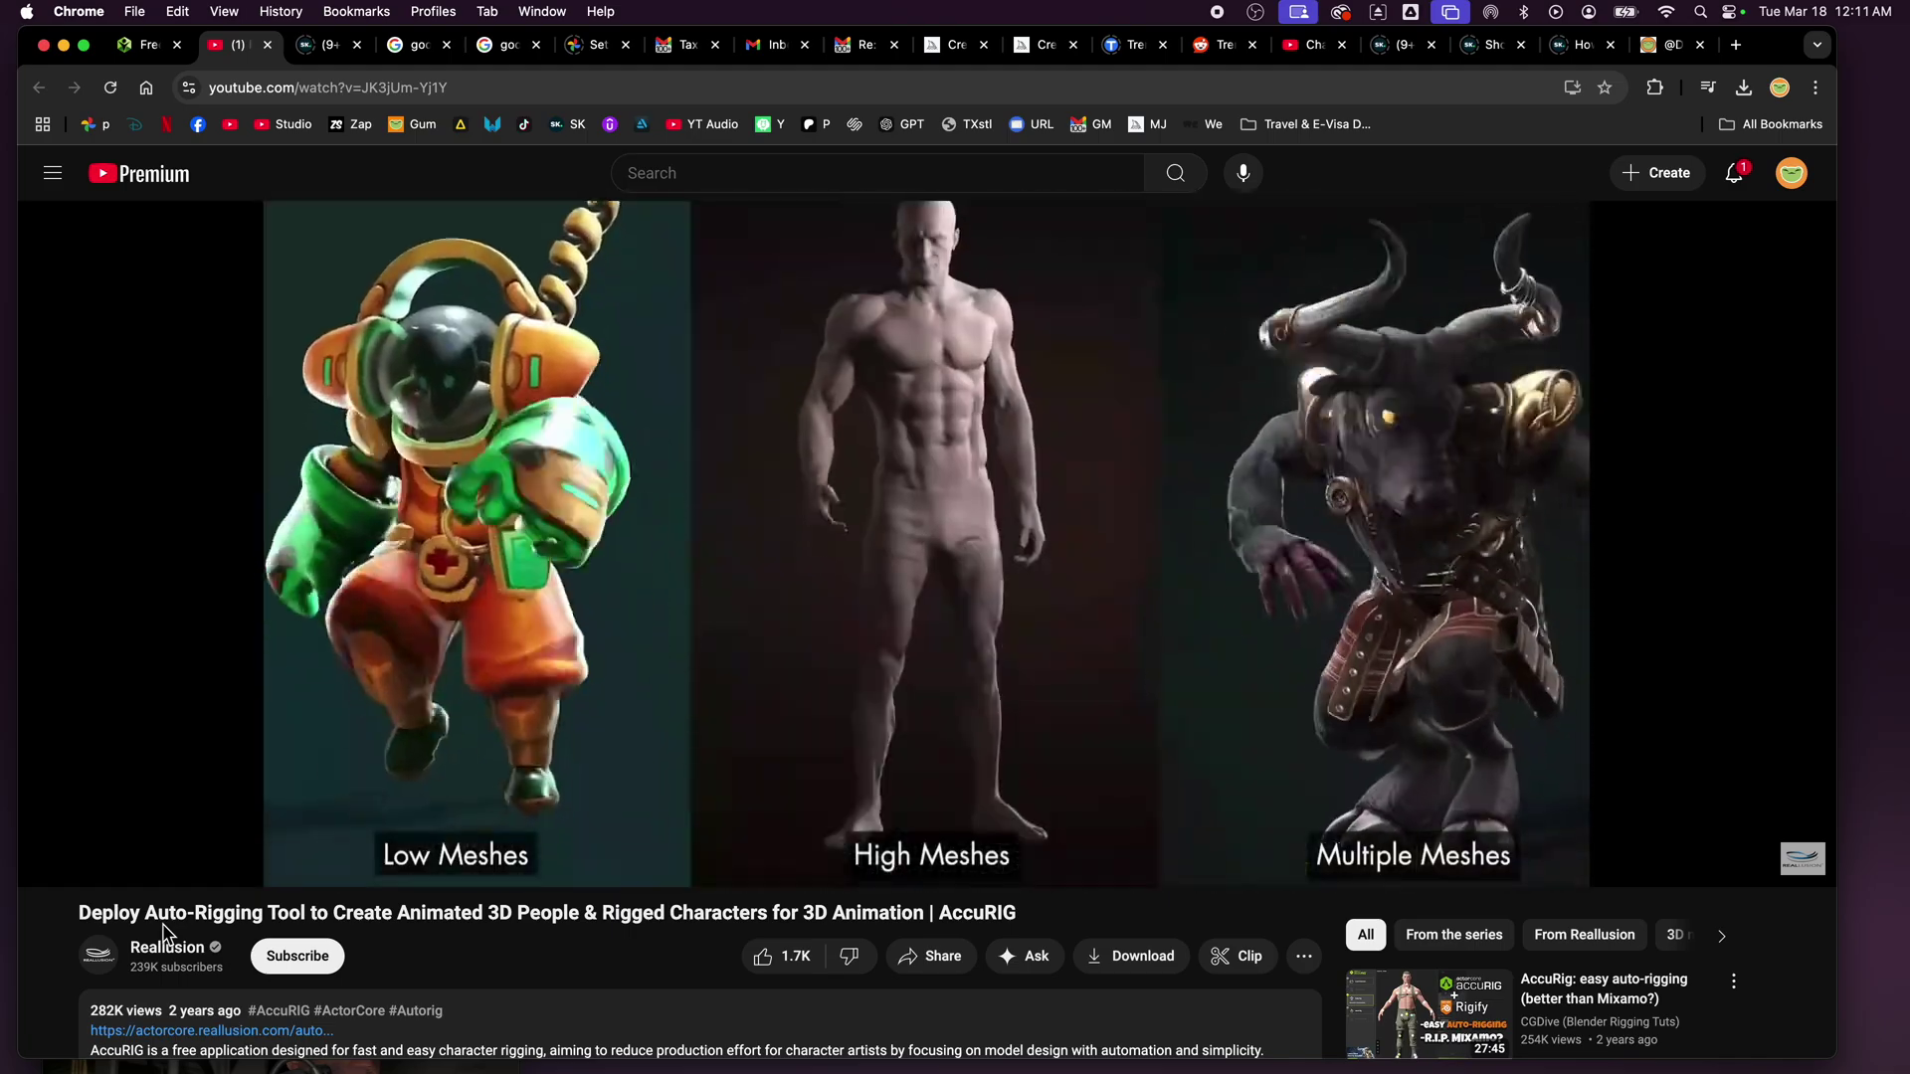
key(ctrl+Up)
click(163, 909)
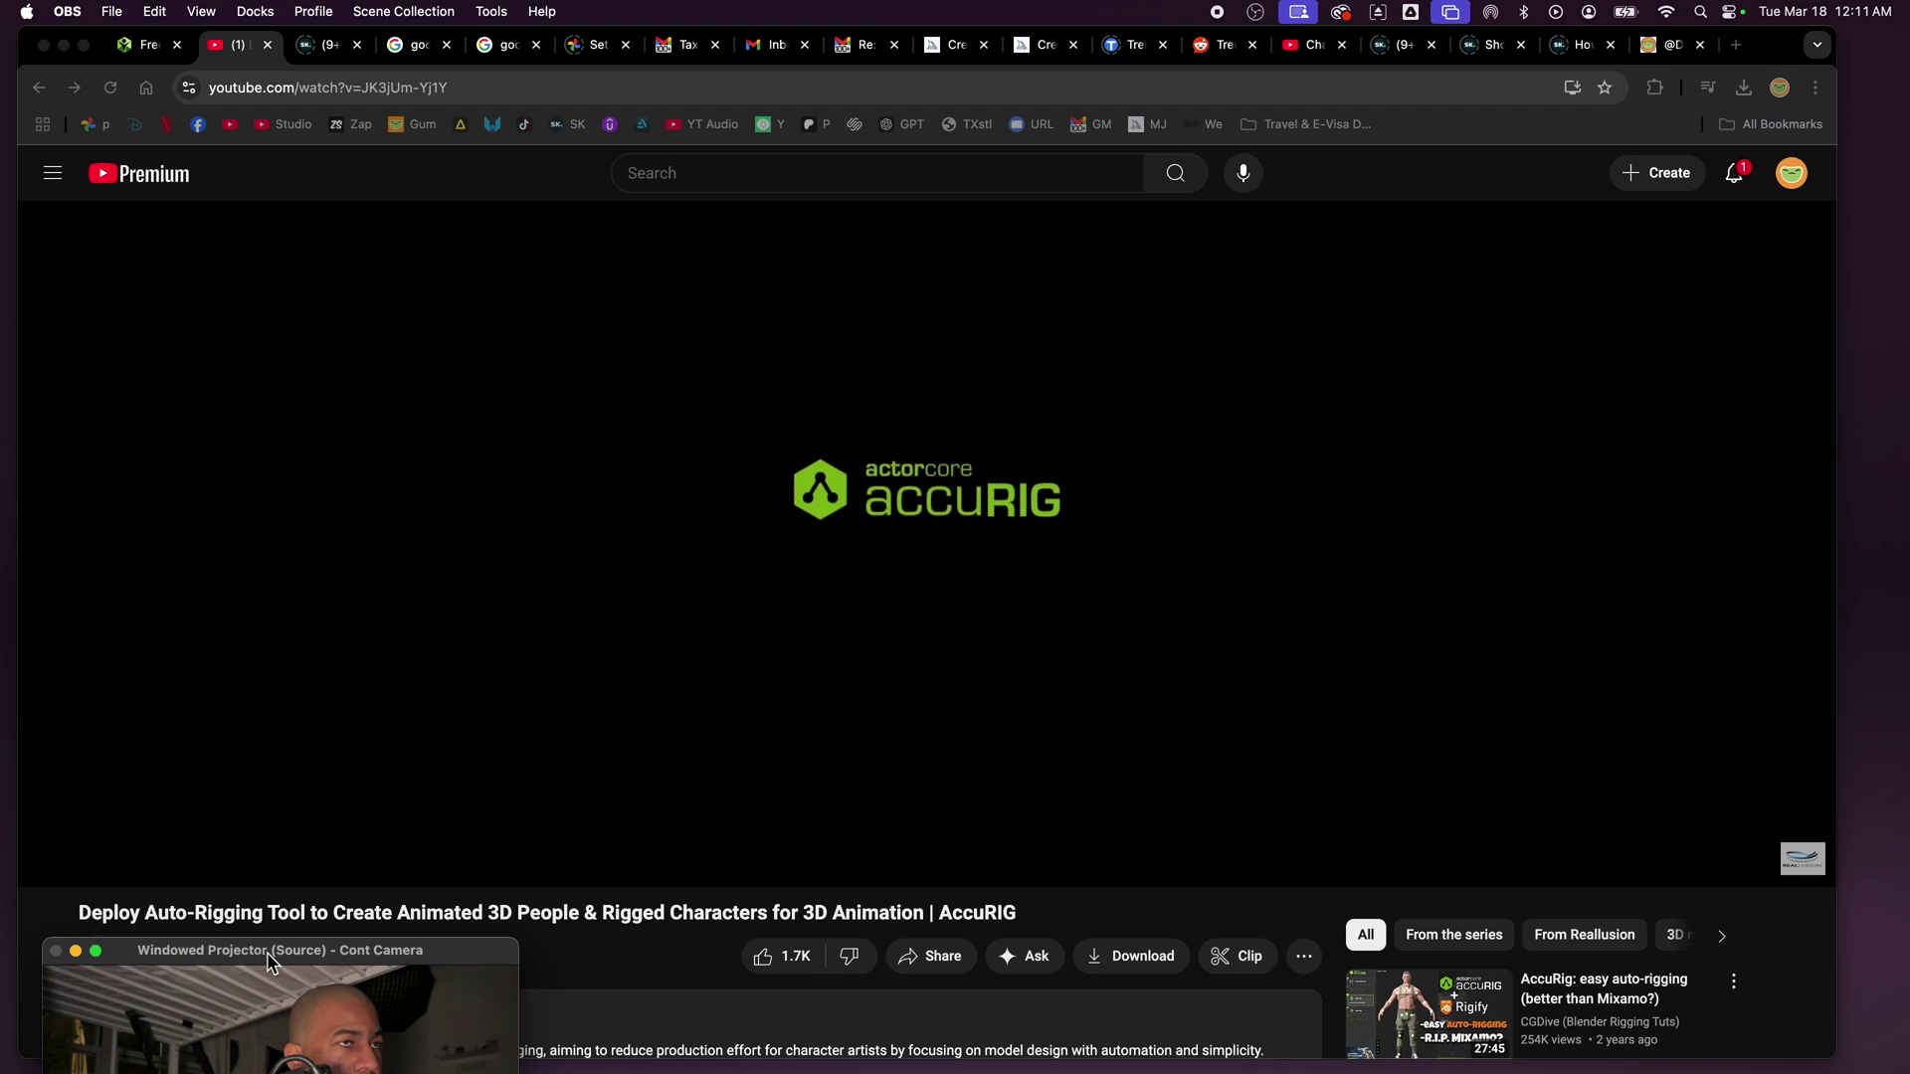
drag(266, 952, 253, 773)
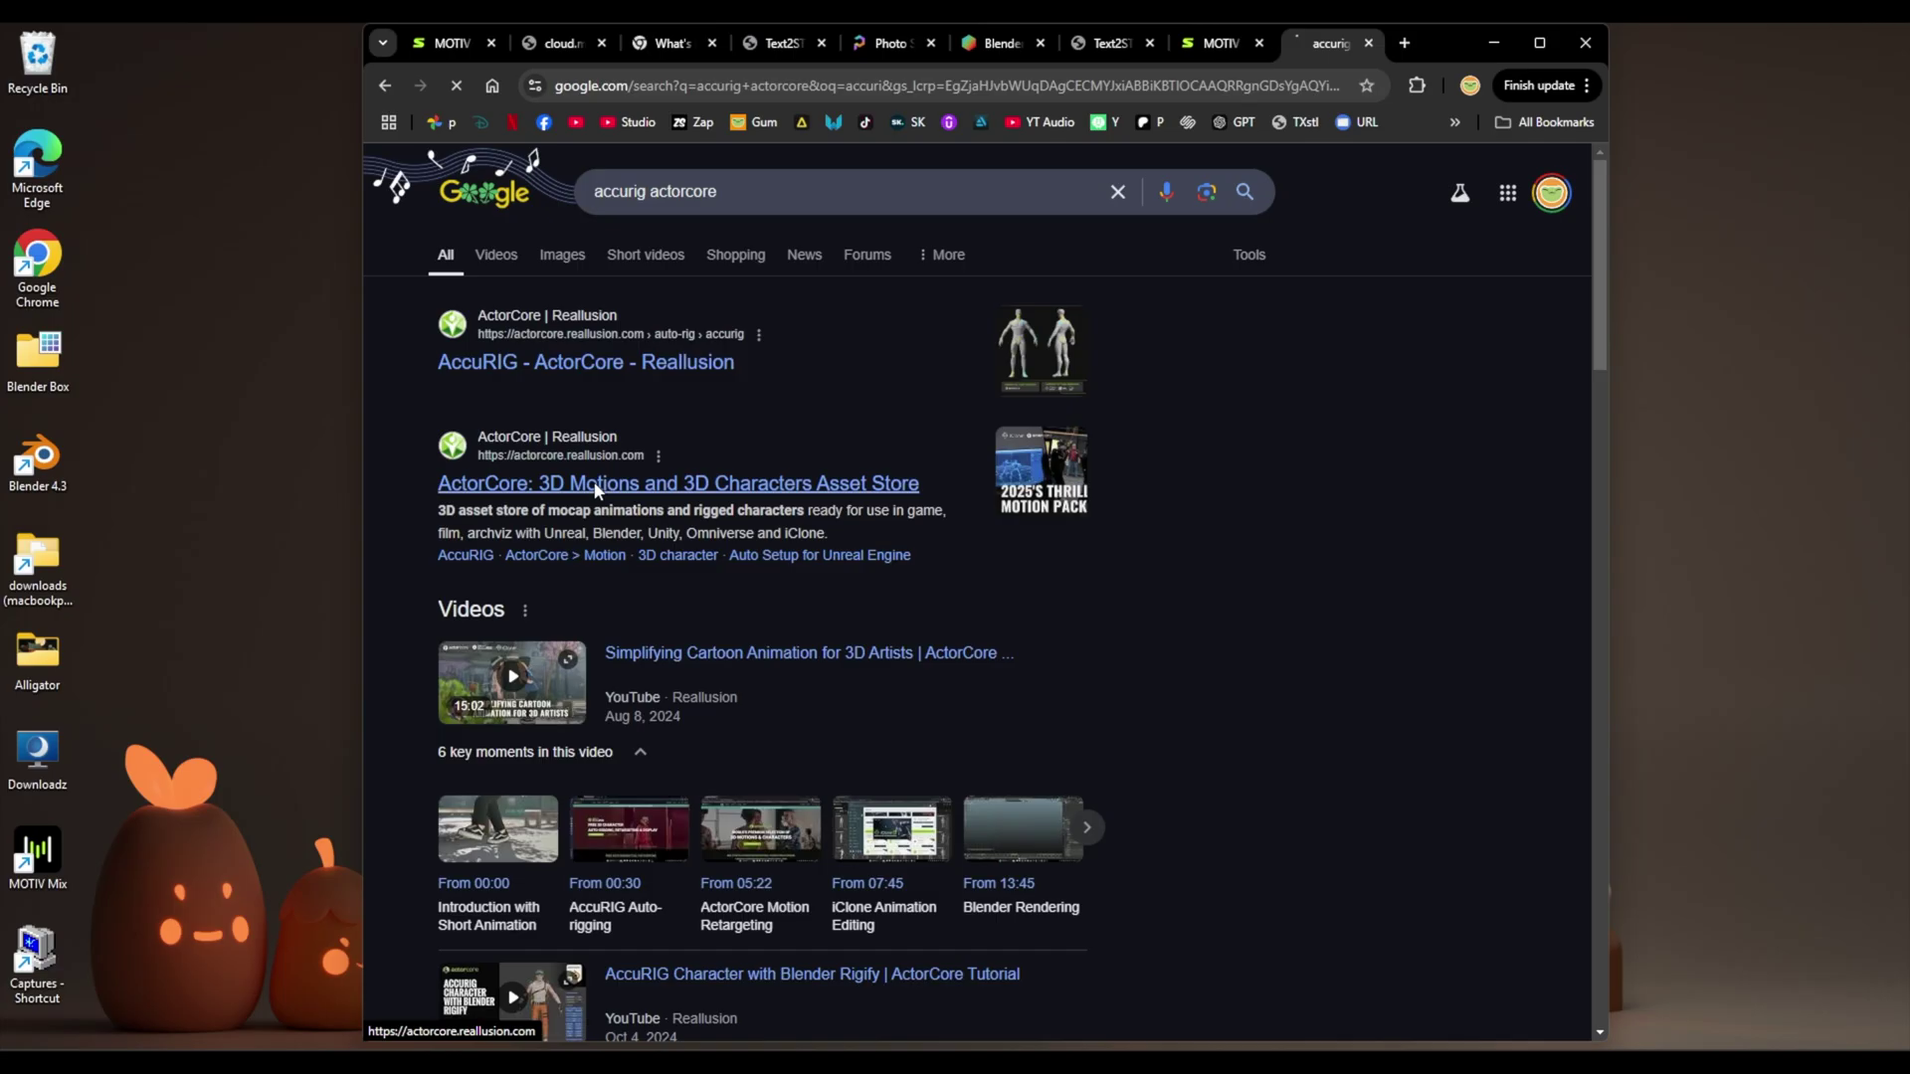
- Go to the AccuRIG Auto-Rig page on ActorCore and download the free installer
click(661, 482)
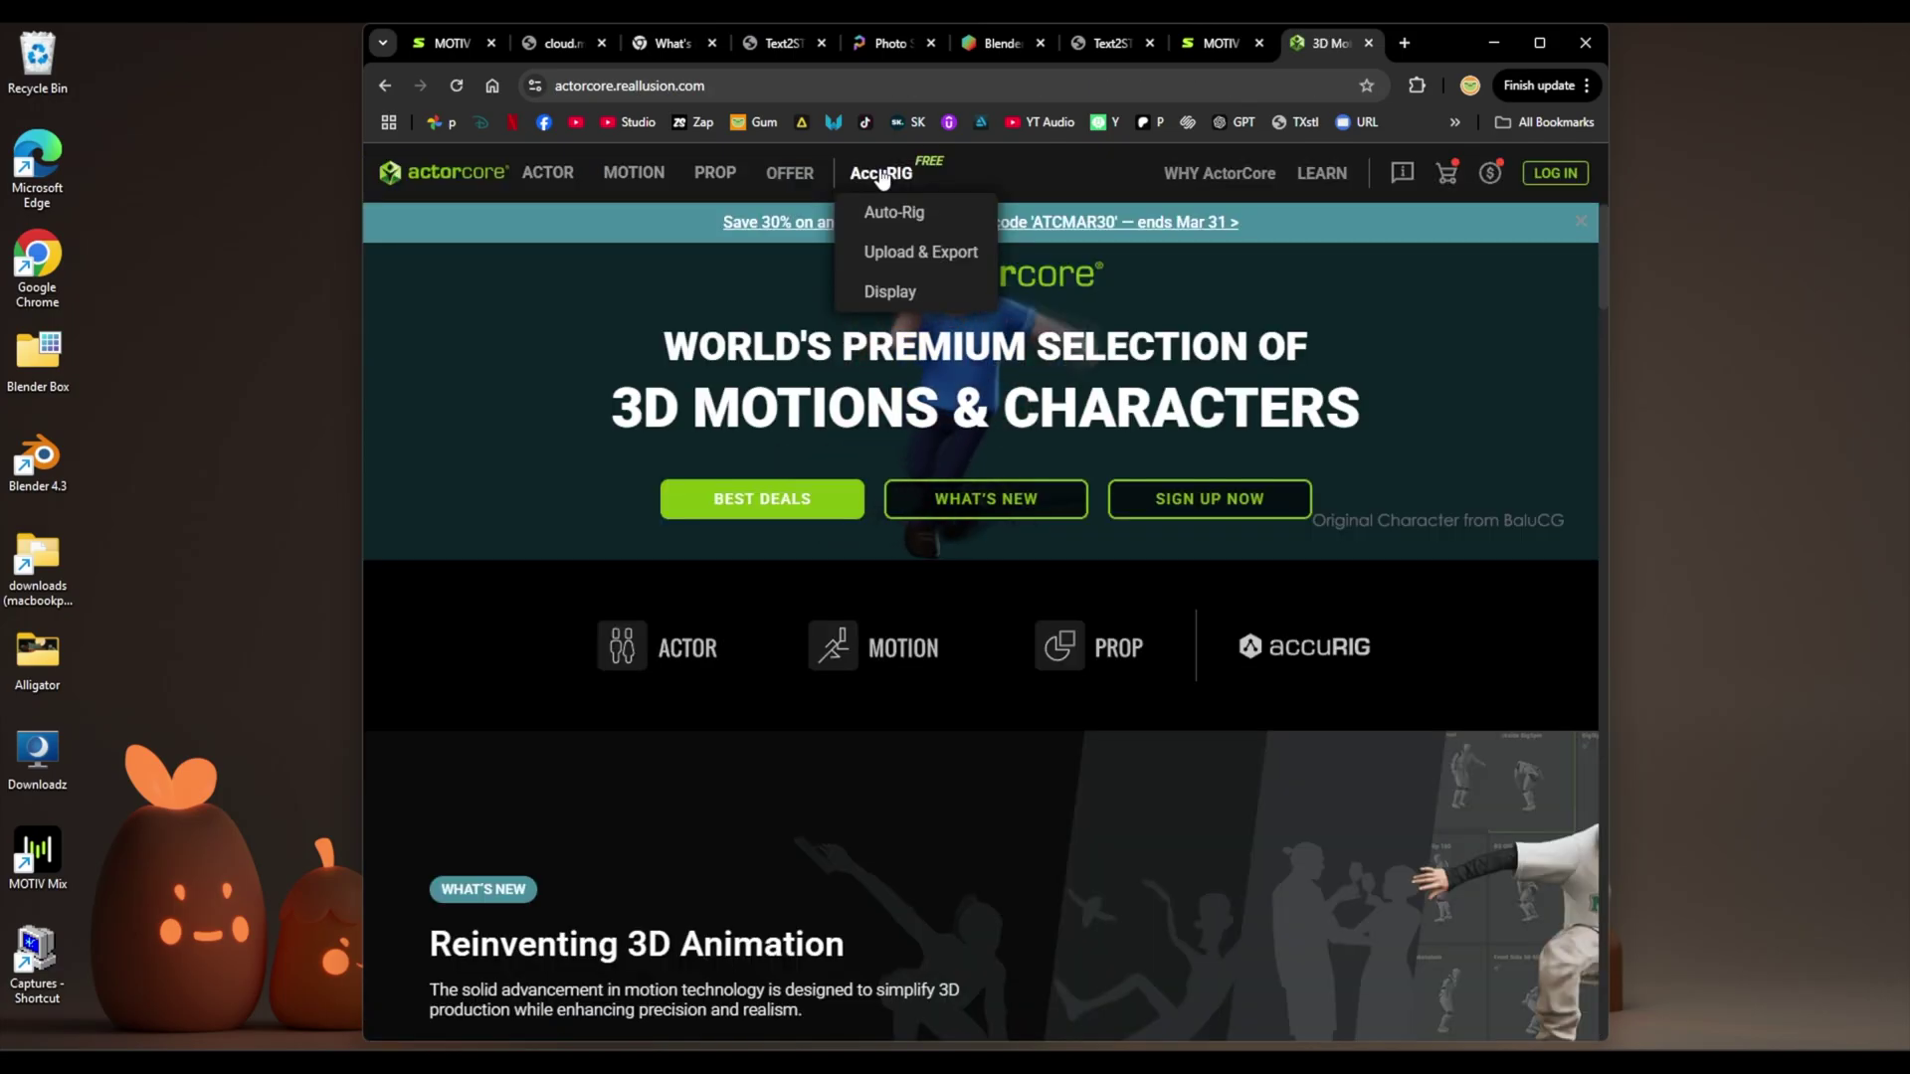
click(881, 175)
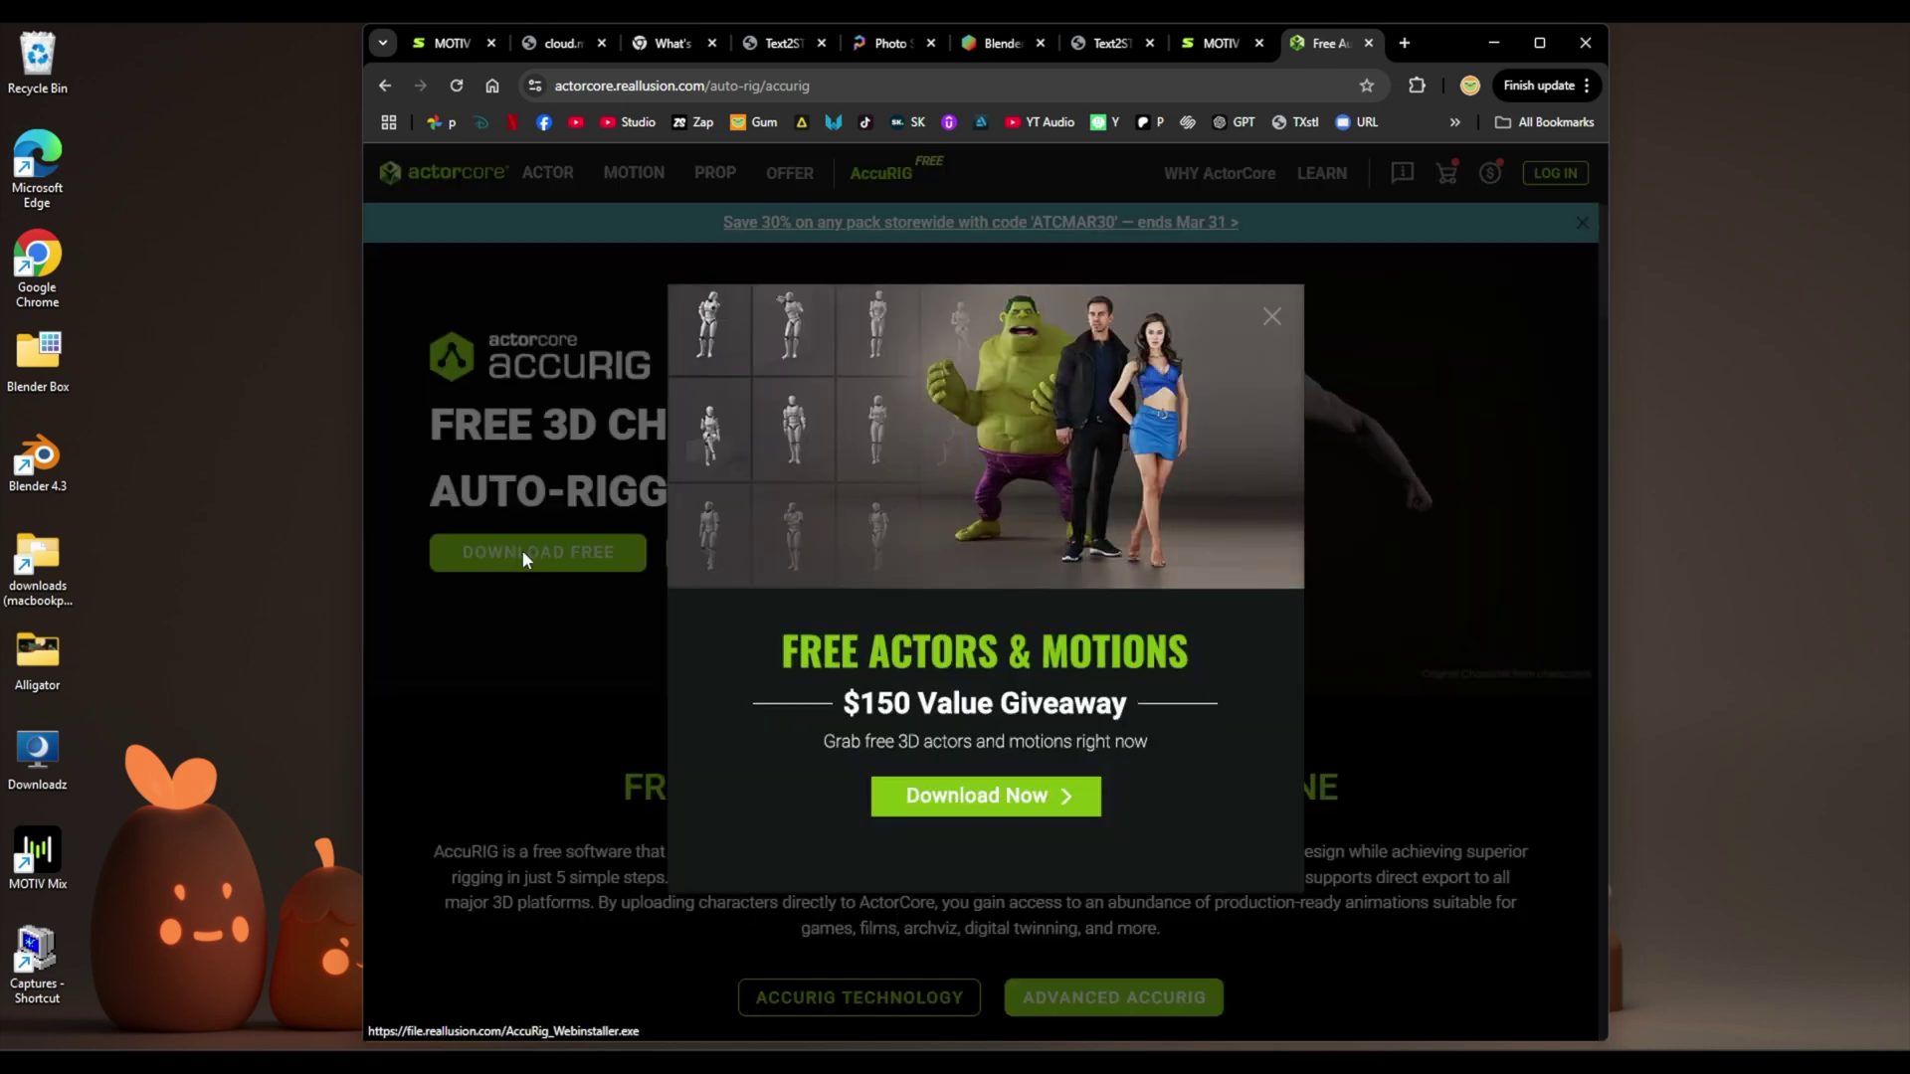
click(1272, 316)
mouse_move(1307, 169)
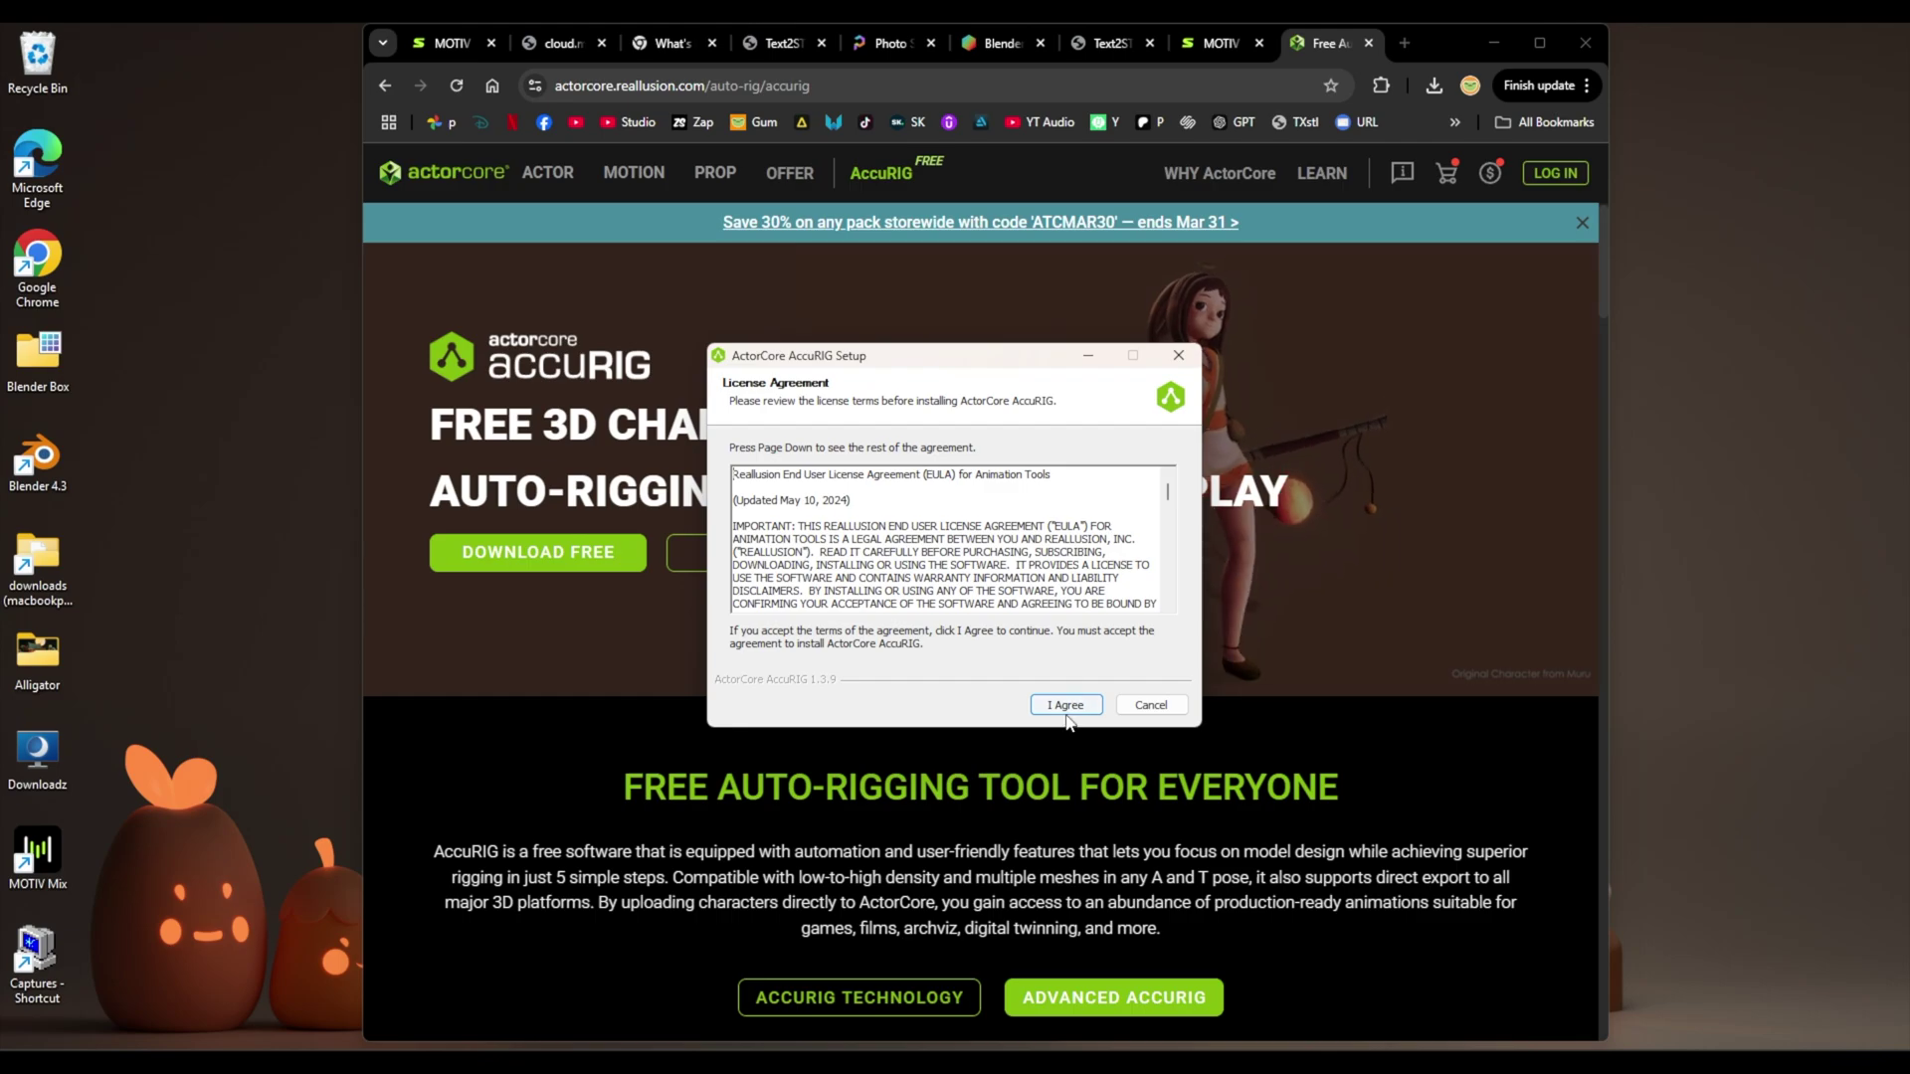
- Accept the licence, install AccuRIG to the default folder, and launch it
click(1065, 704)
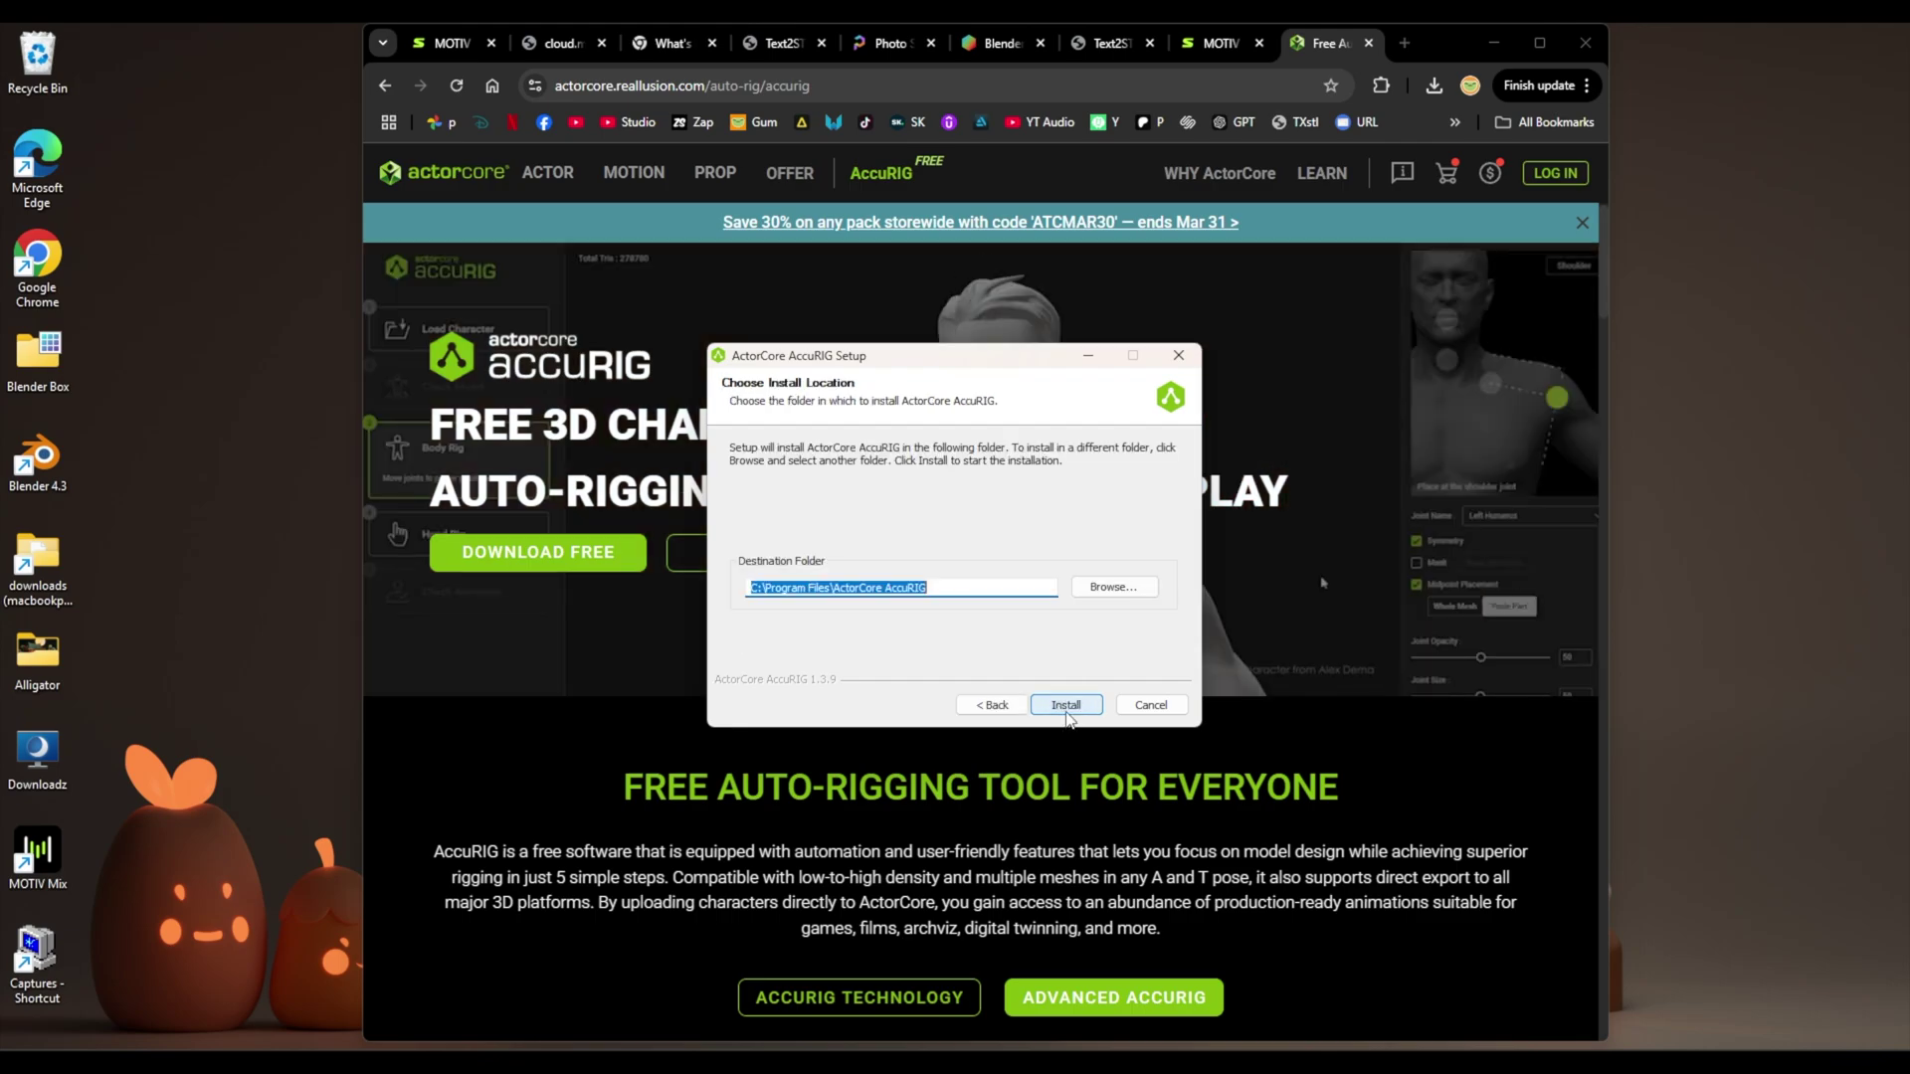
click(1066, 705)
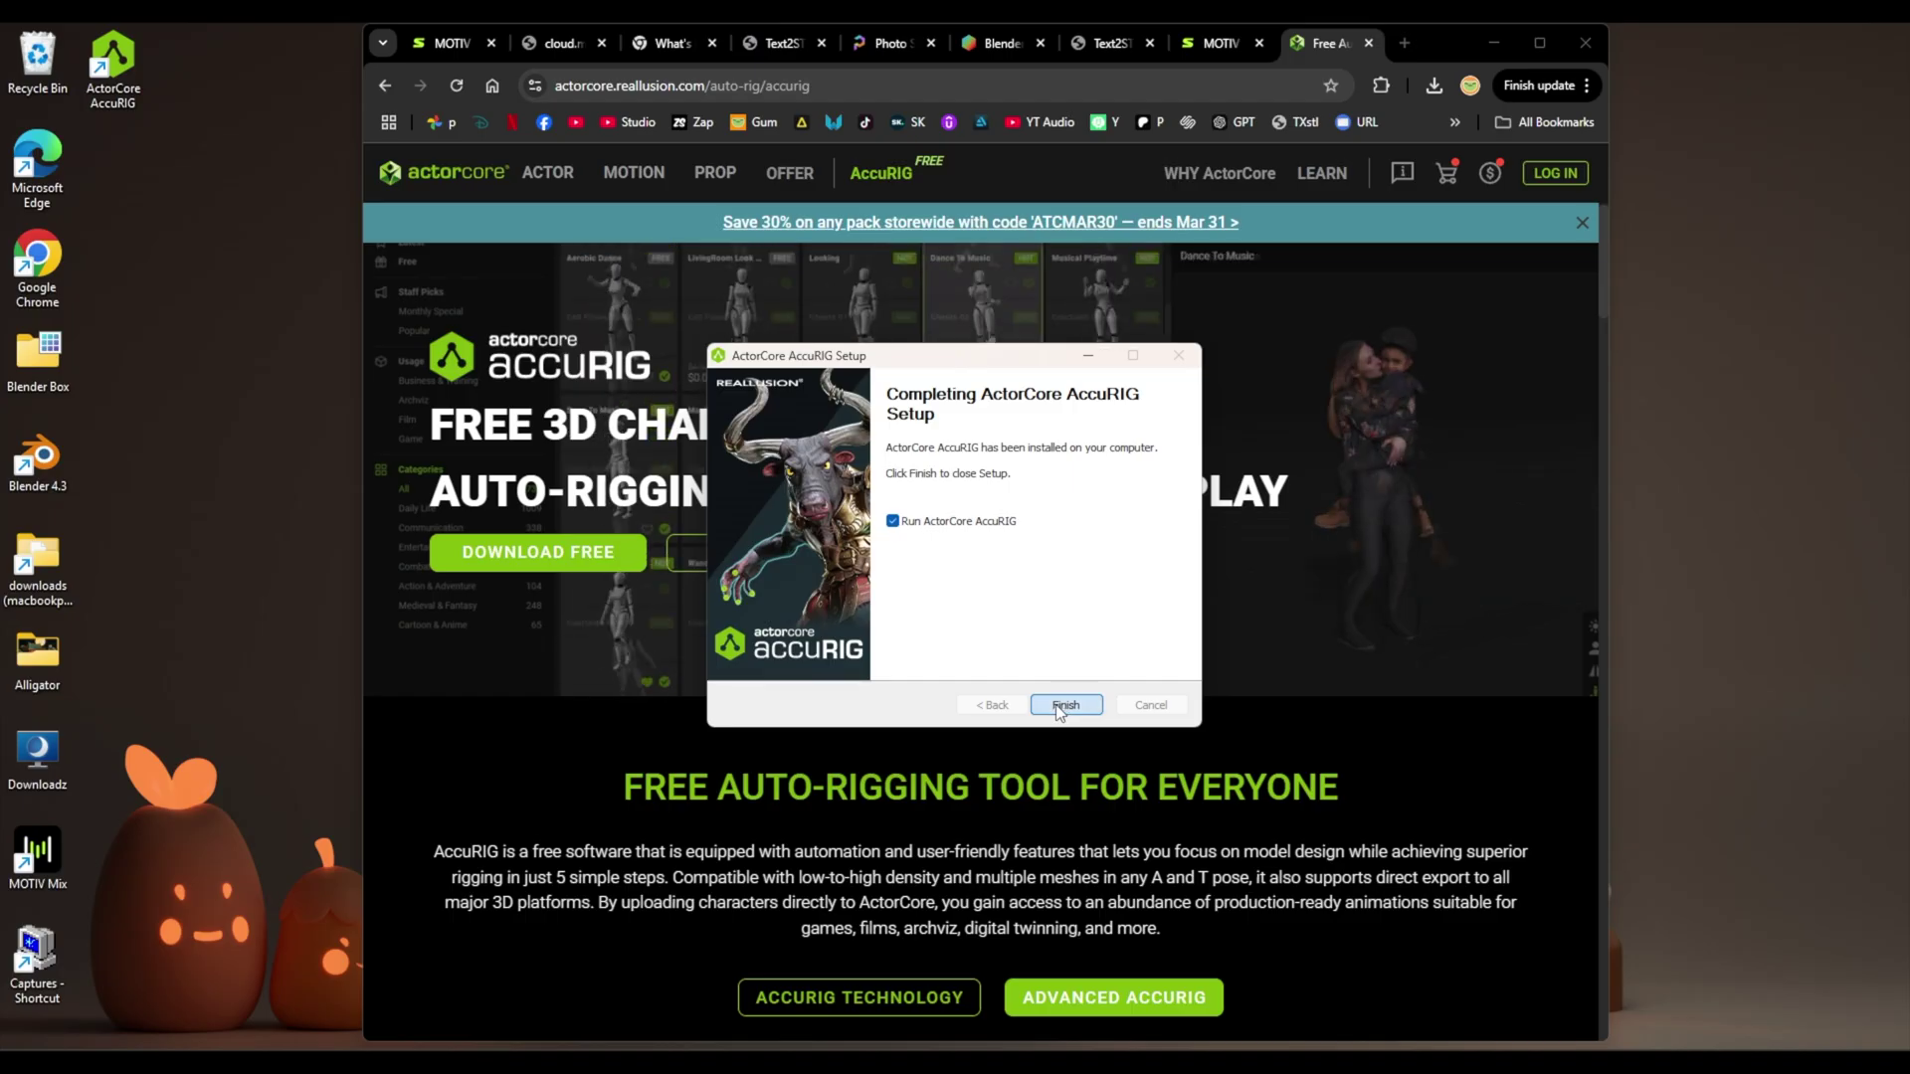
click(1058, 703)
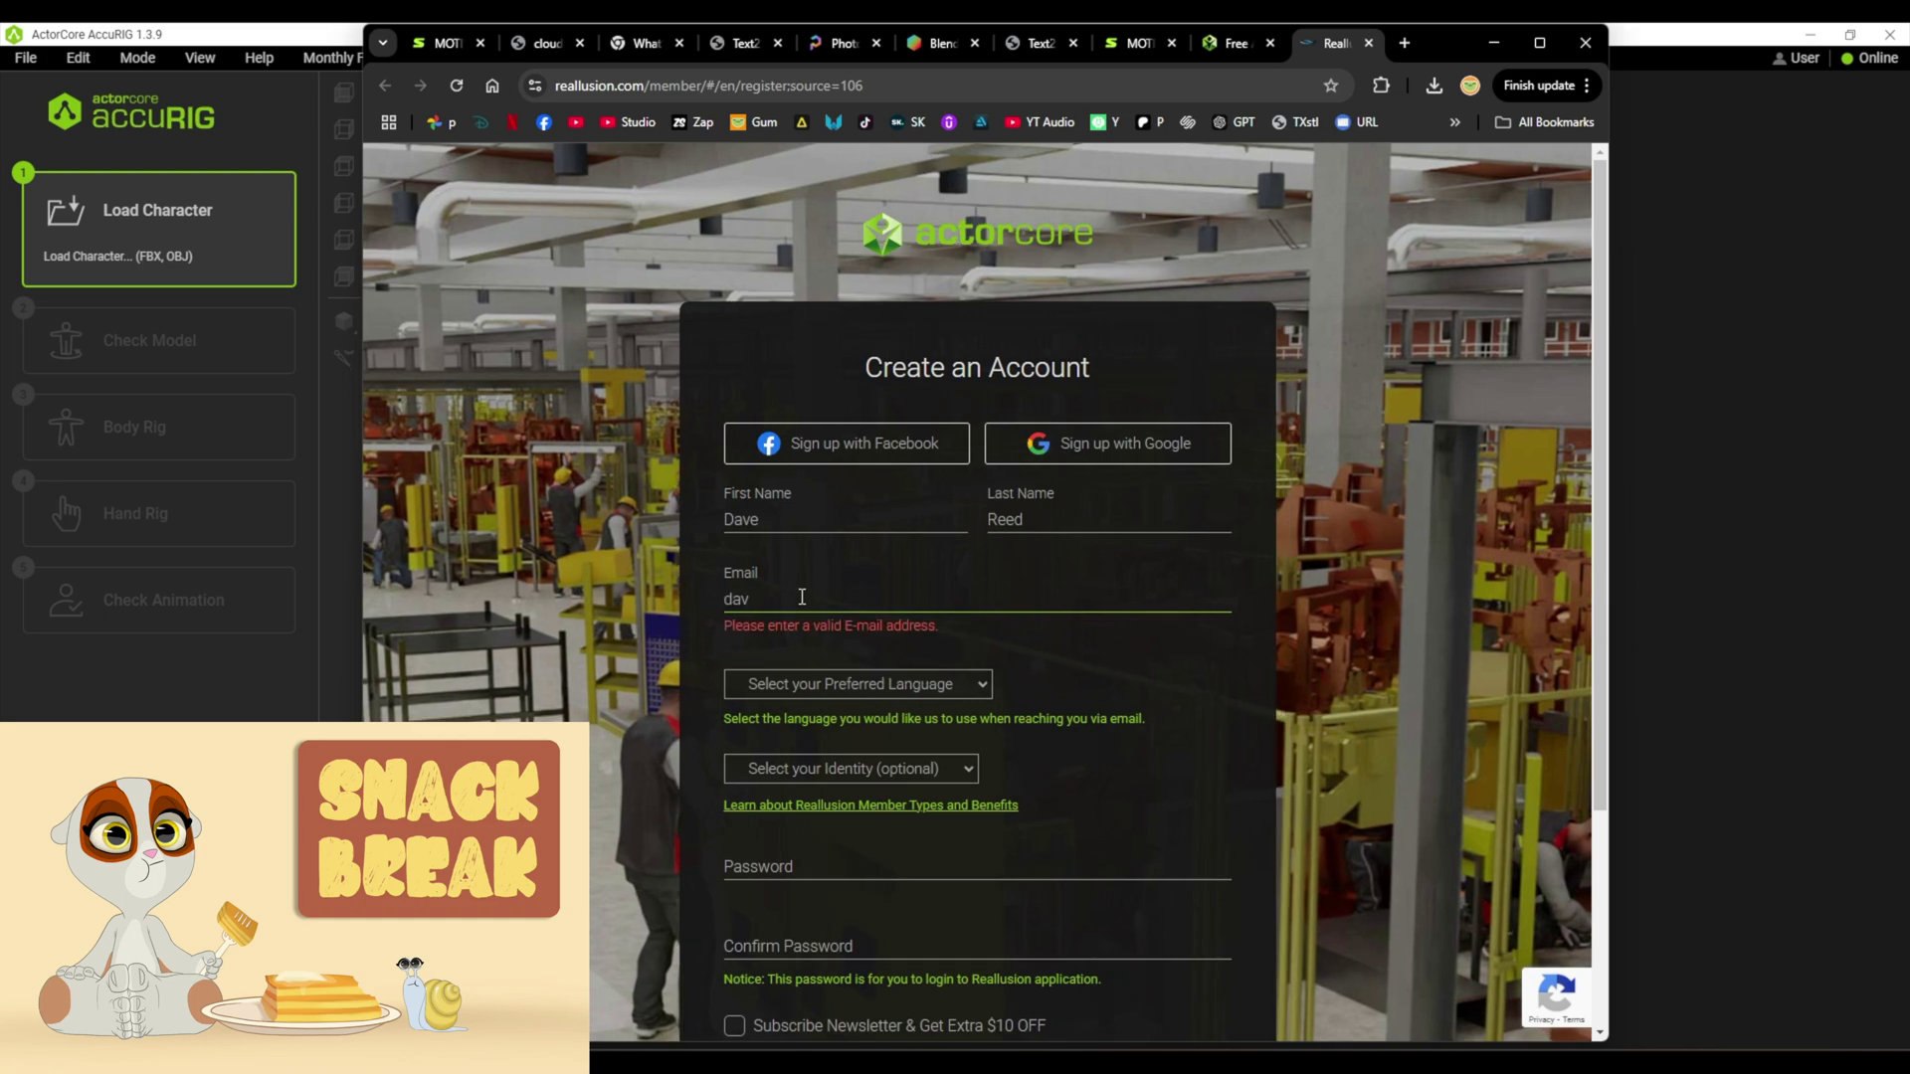
- Enter the account e-mail and choose English with an Individual account type
click(857, 683)
click(786, 708)
click(850, 768)
click(810, 802)
- Set and confirm your own account password, then sign in to AccuRIG
click(967, 846)
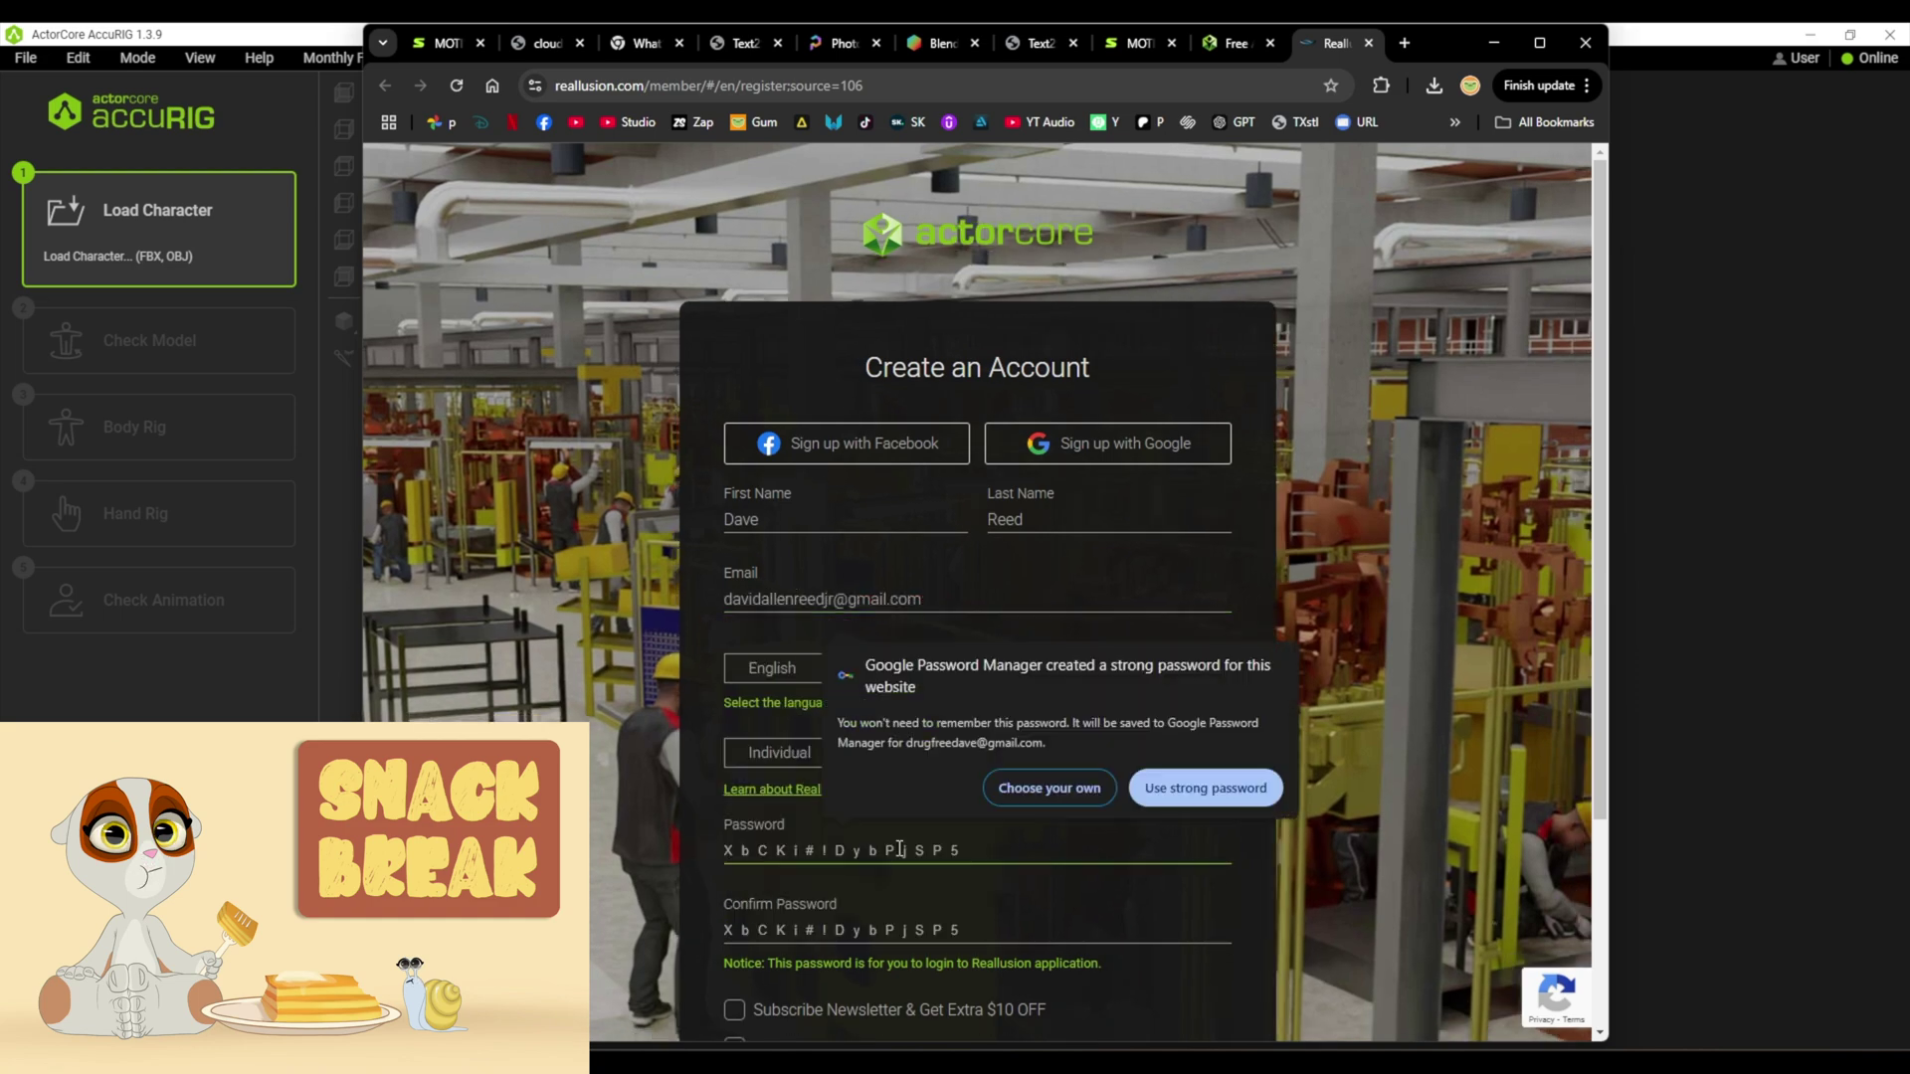
text(•••••••••••••)
click(968, 933)
text(•••••••••••••)
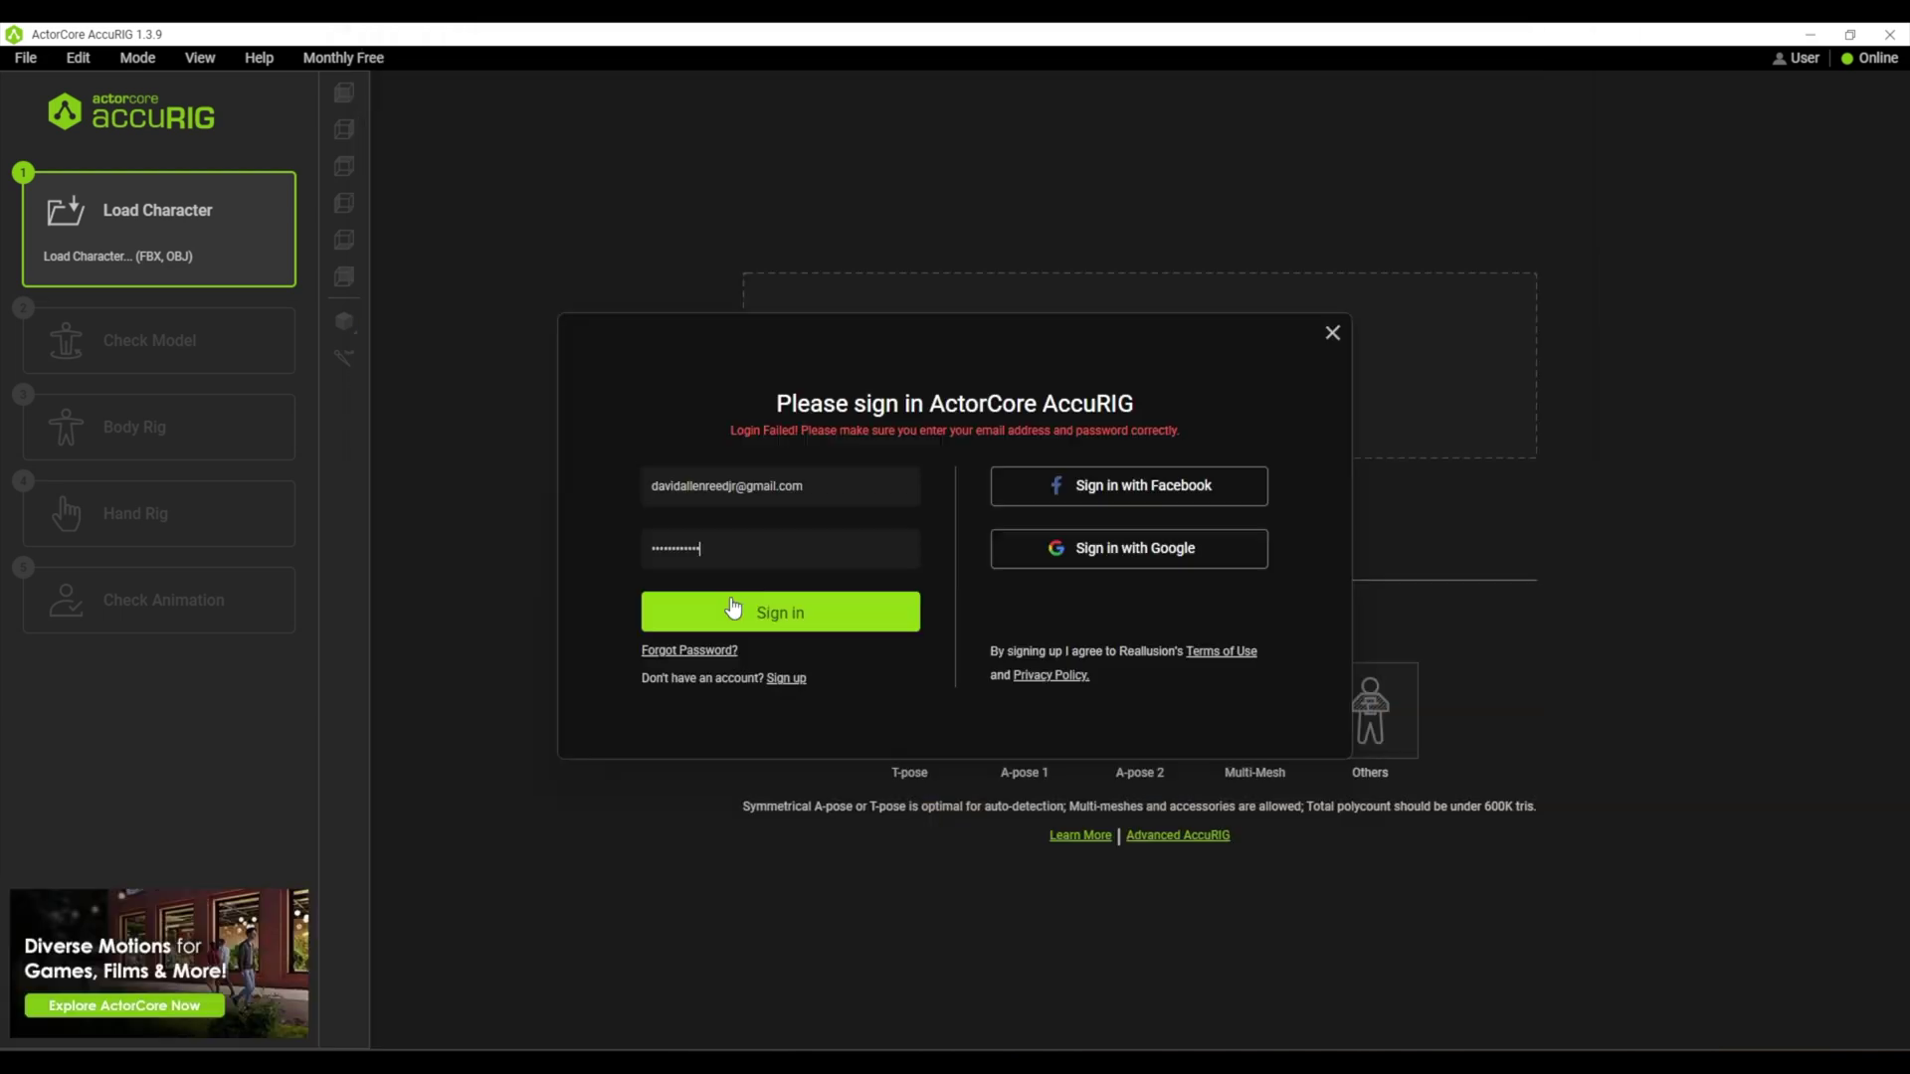
click(733, 602)
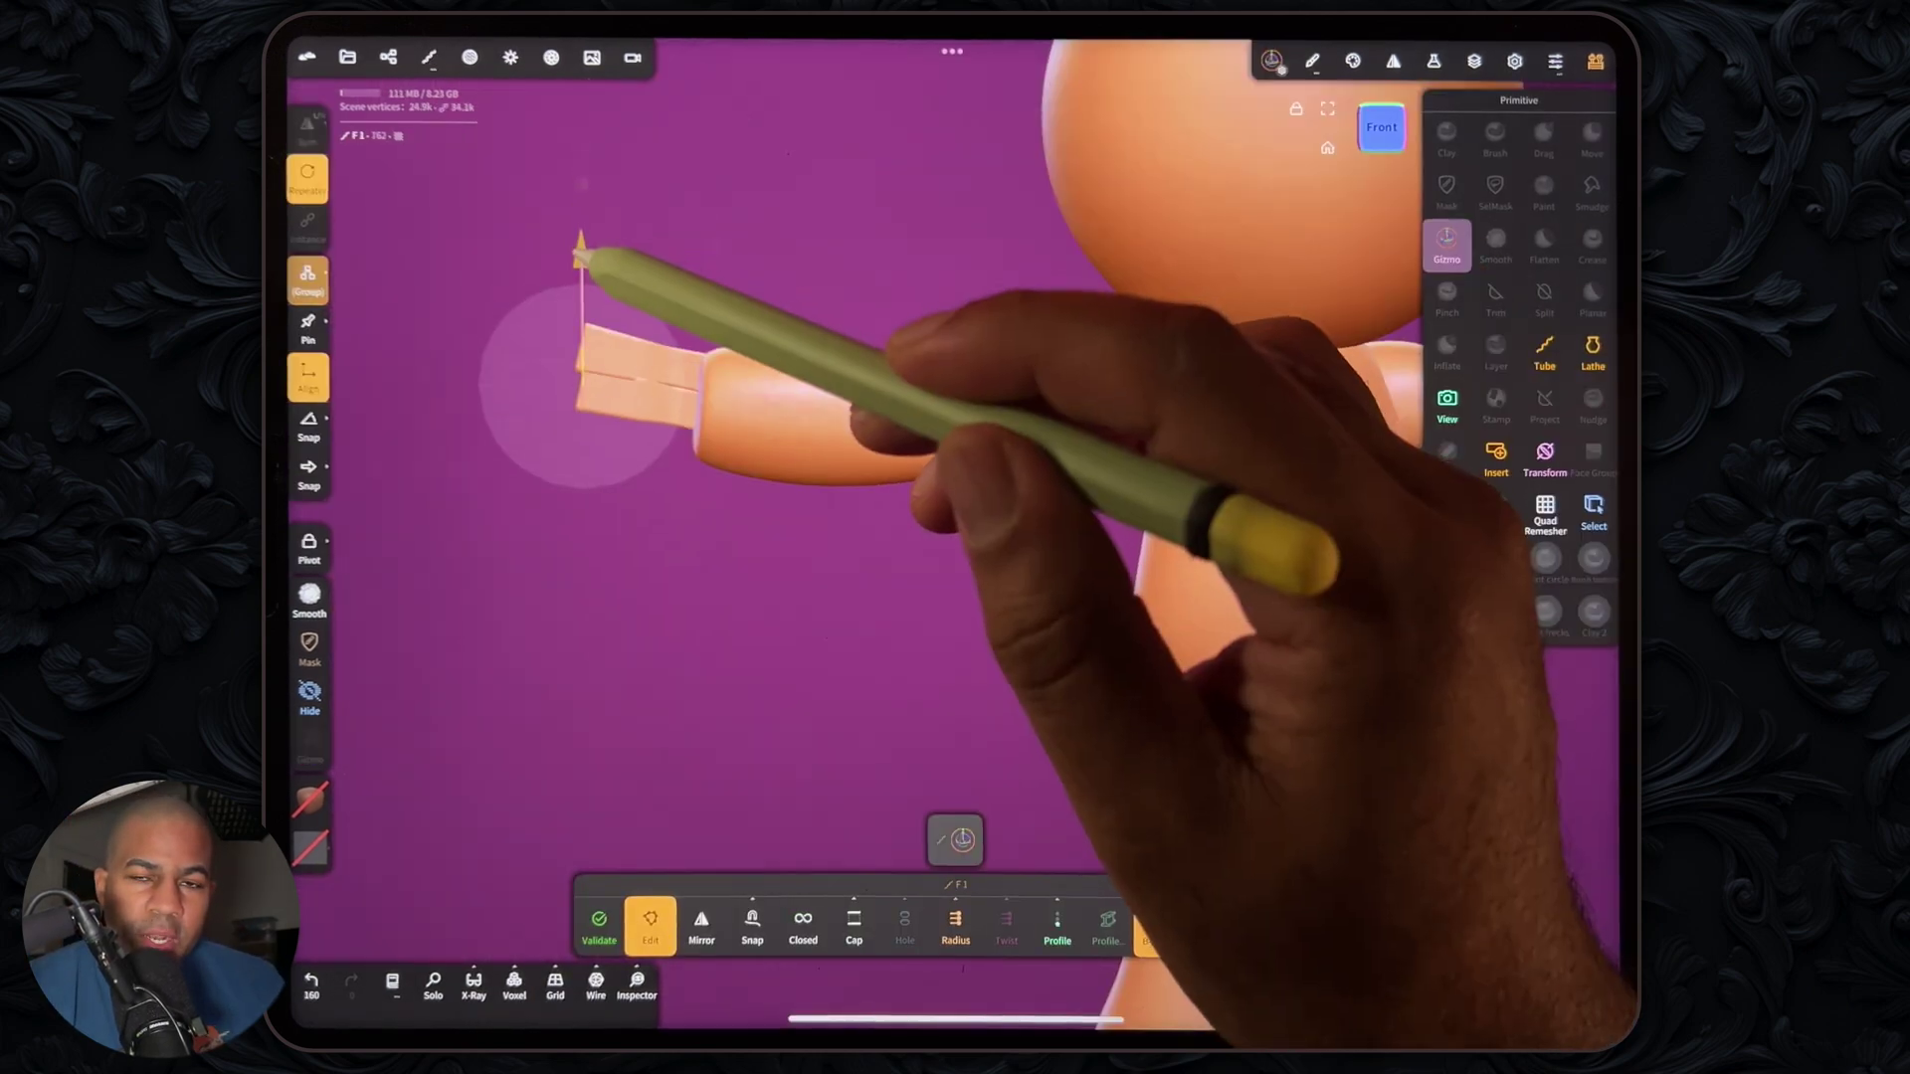
- Draw a tube along a path to form the alien's thumb
mouse_move(576, 248)
mouse_down()
mouse_move(585, 213)
mouse_move(604, 364)
mouse_up()
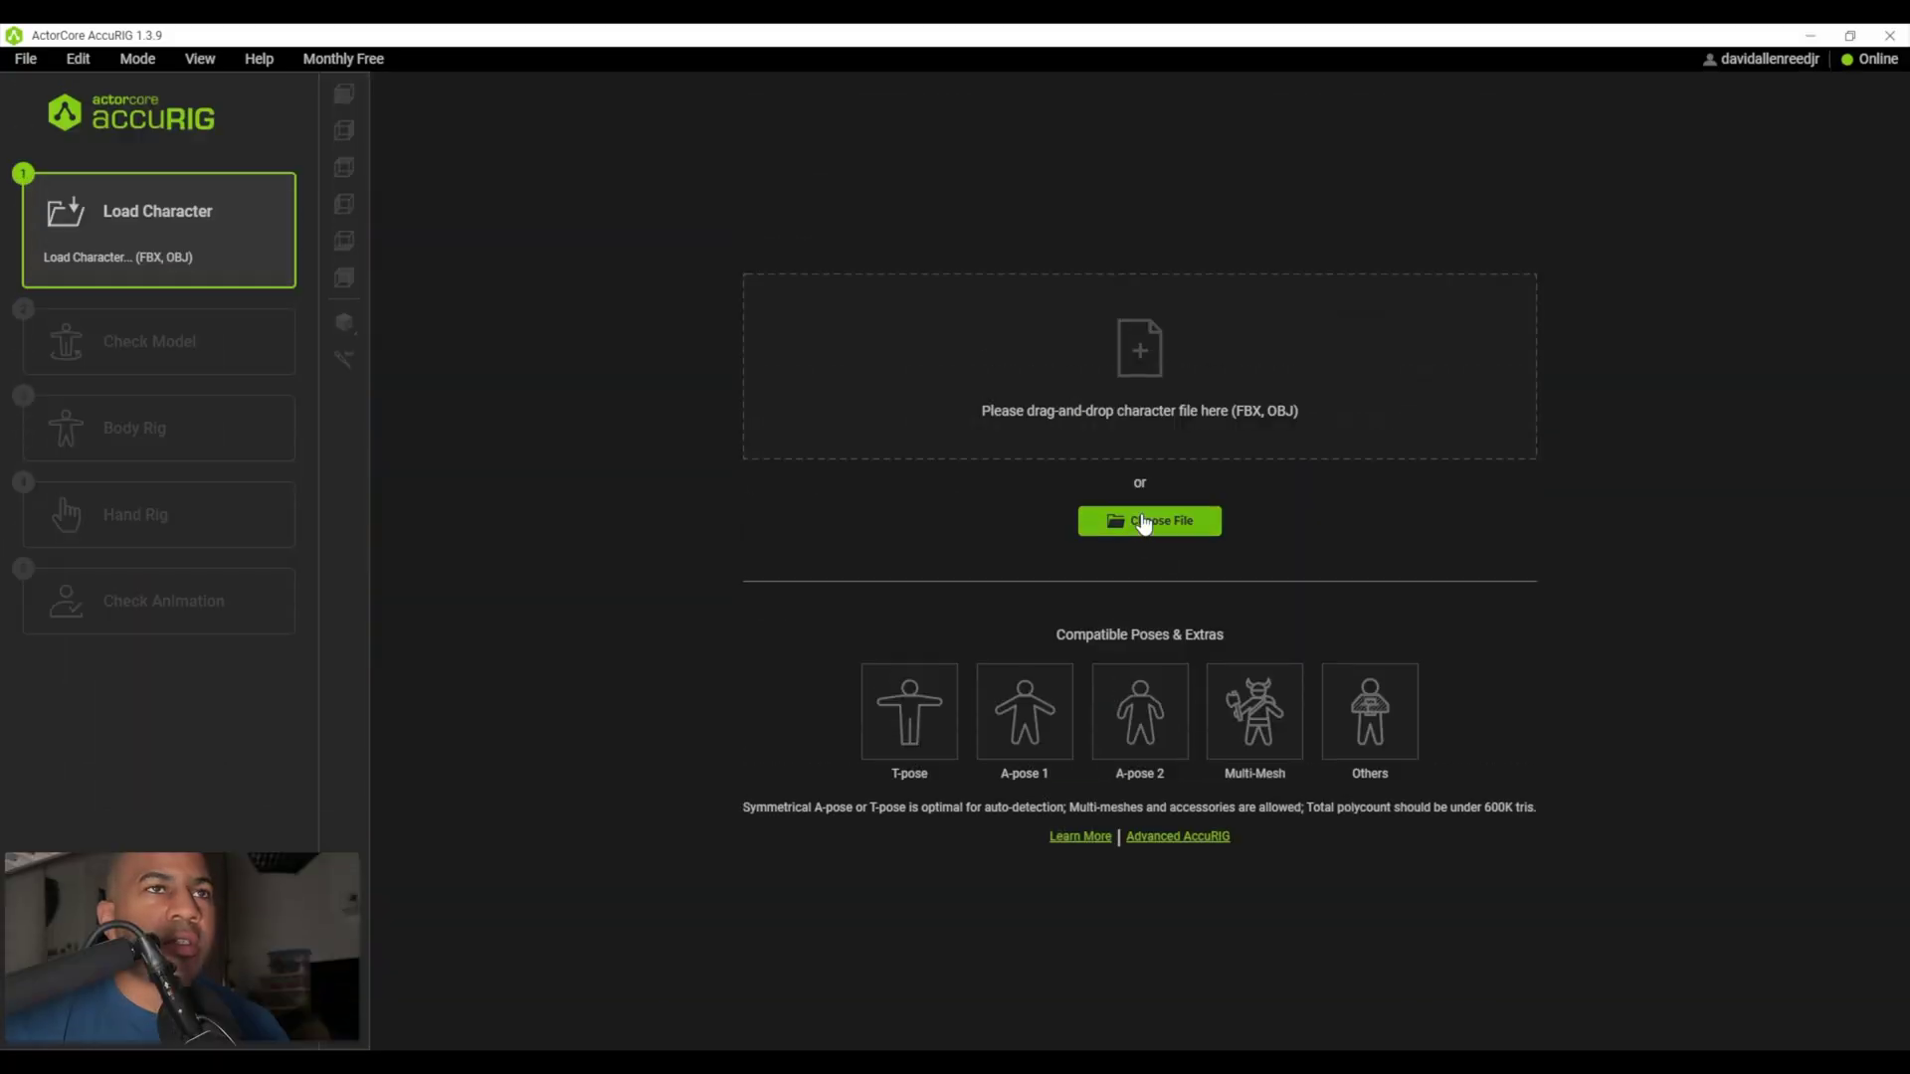
- Load Accurig_AX.fbx and confirm the model to start body rigging
click(1143, 521)
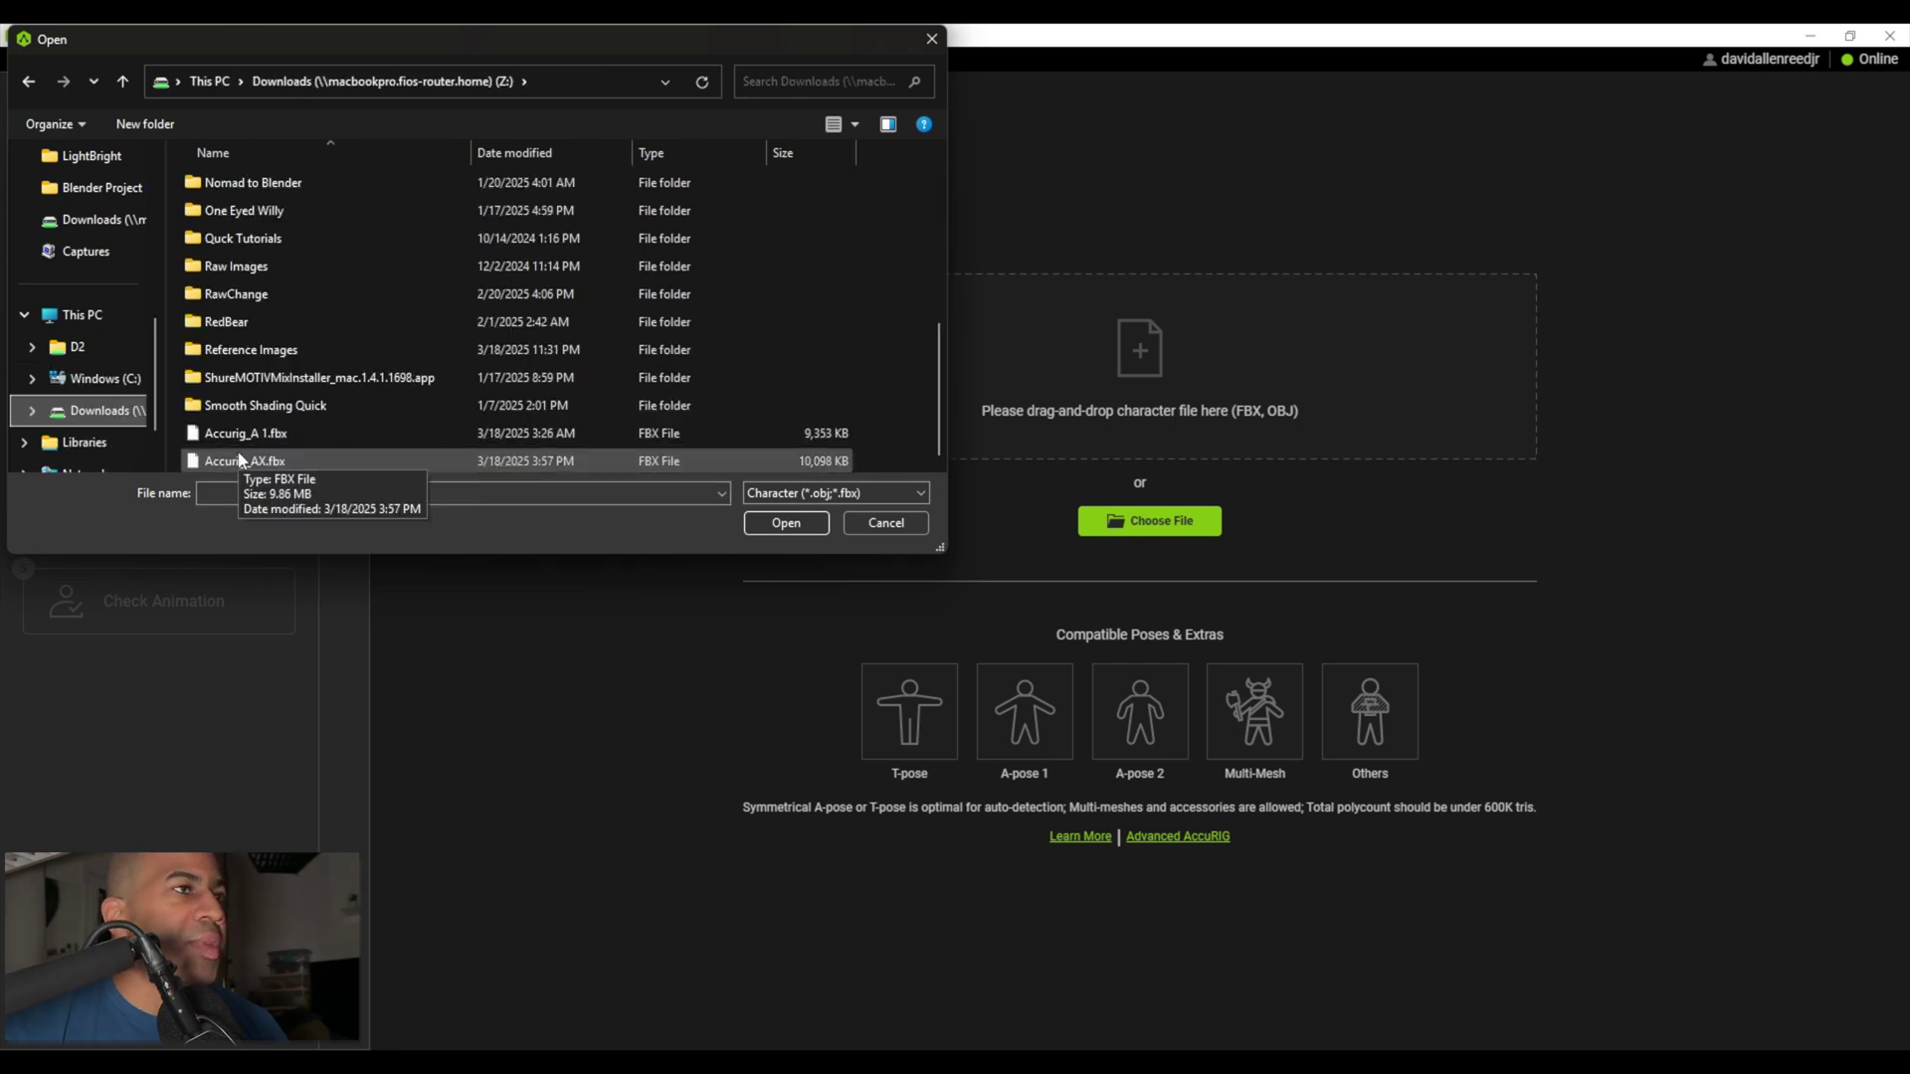
click(240, 460)
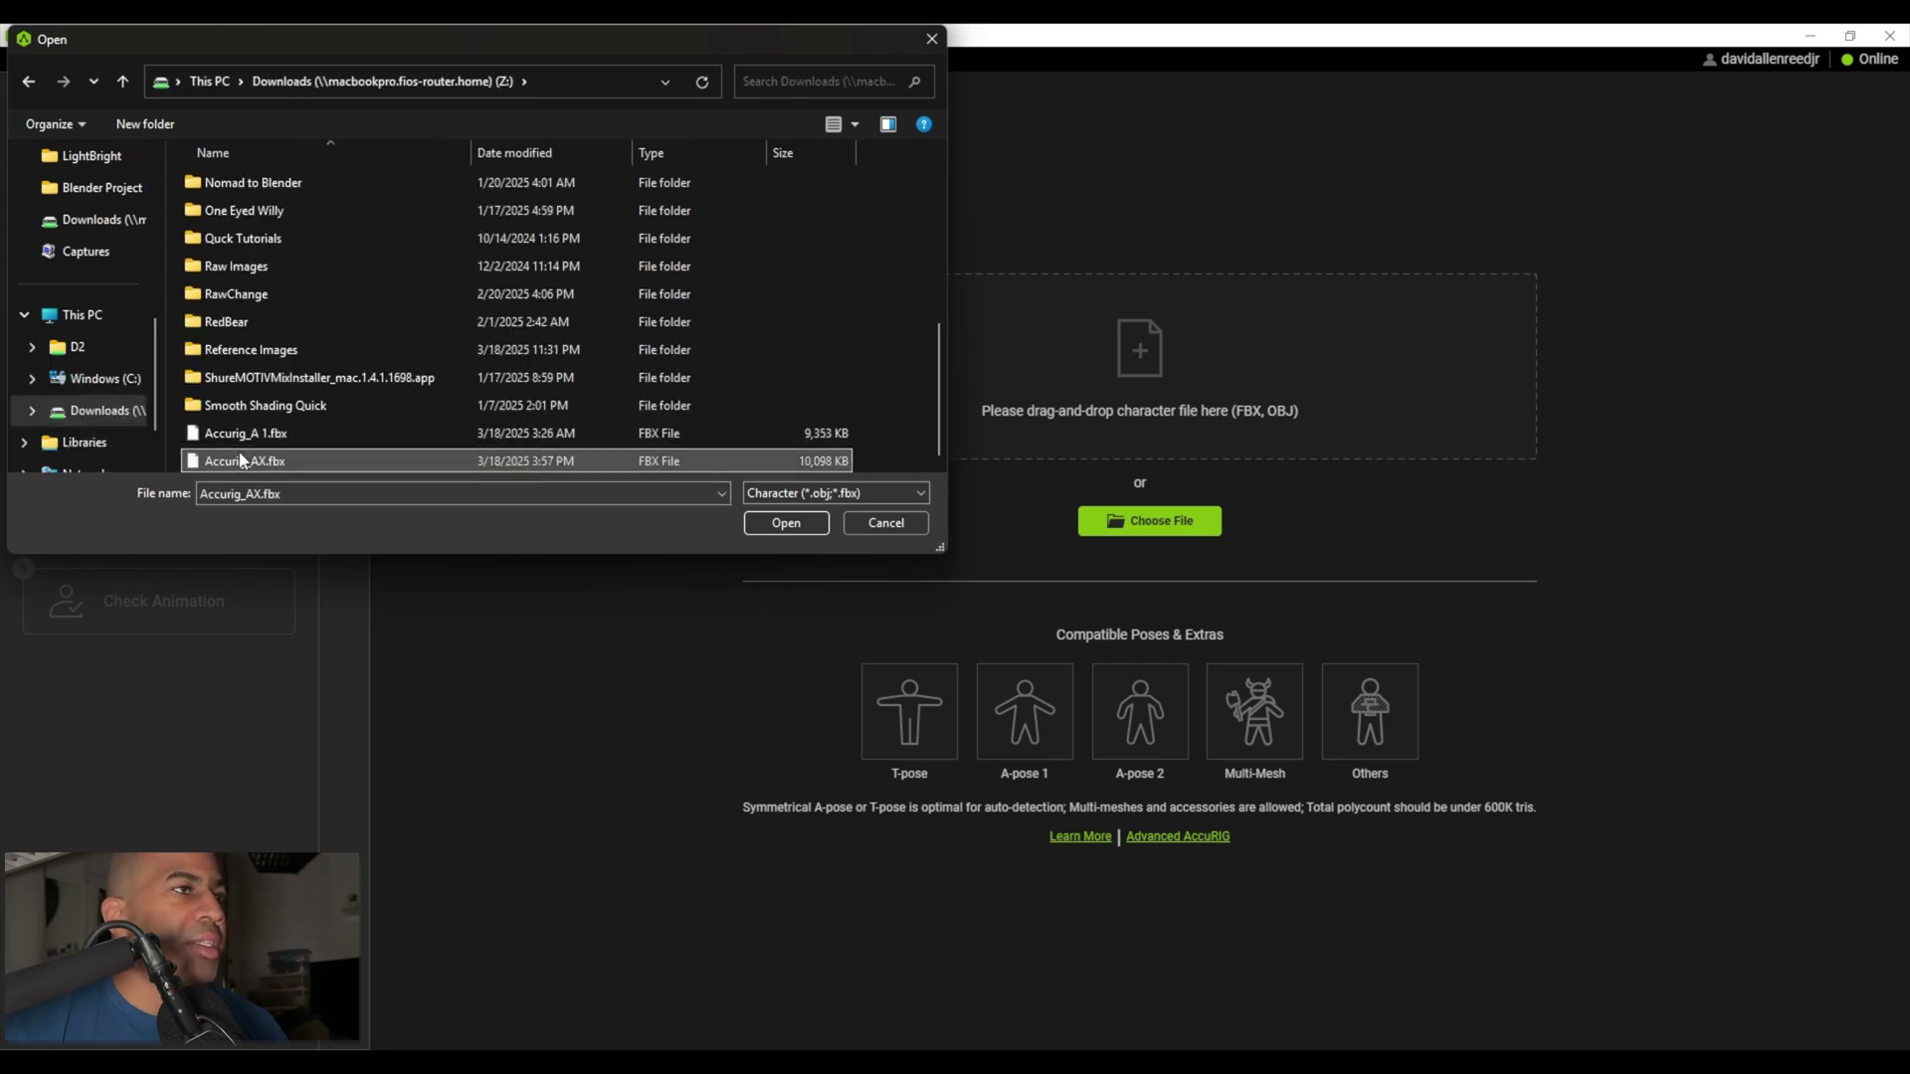
click(802, 522)
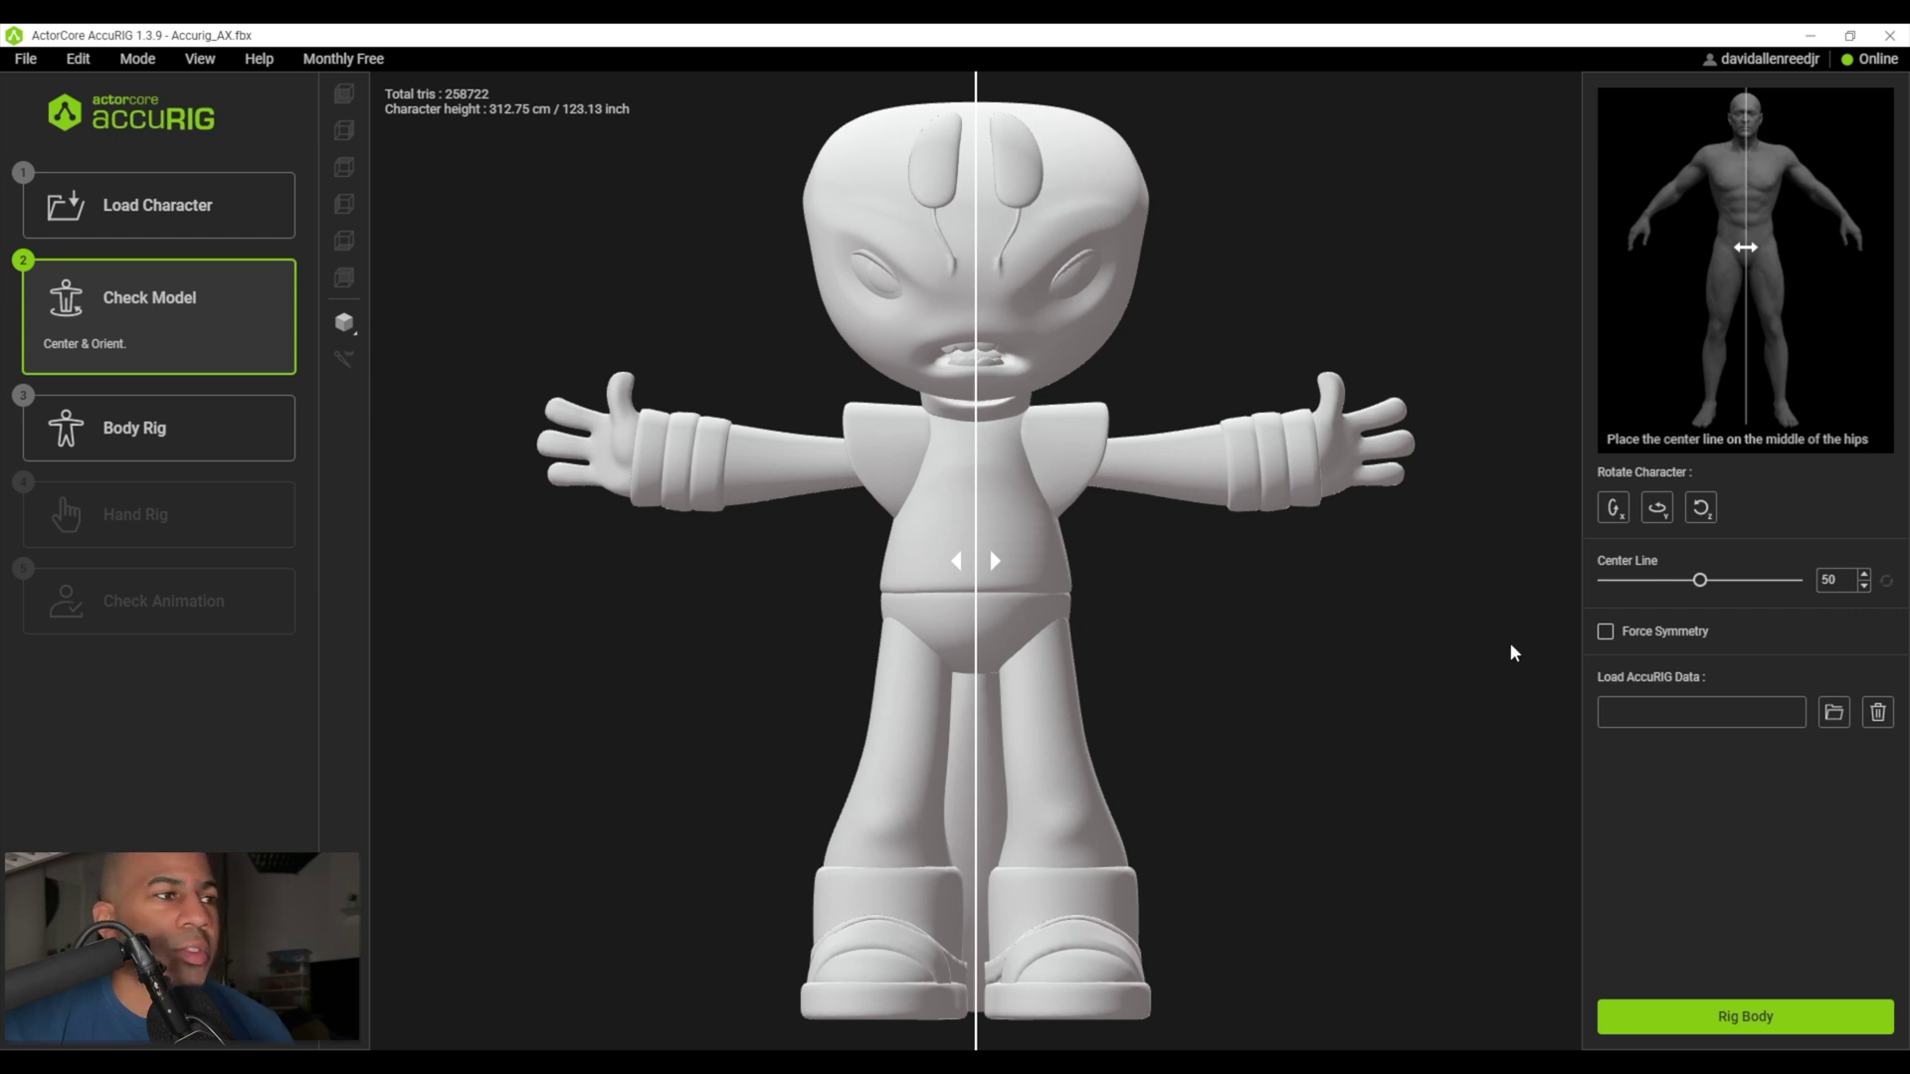
click(1756, 1014)
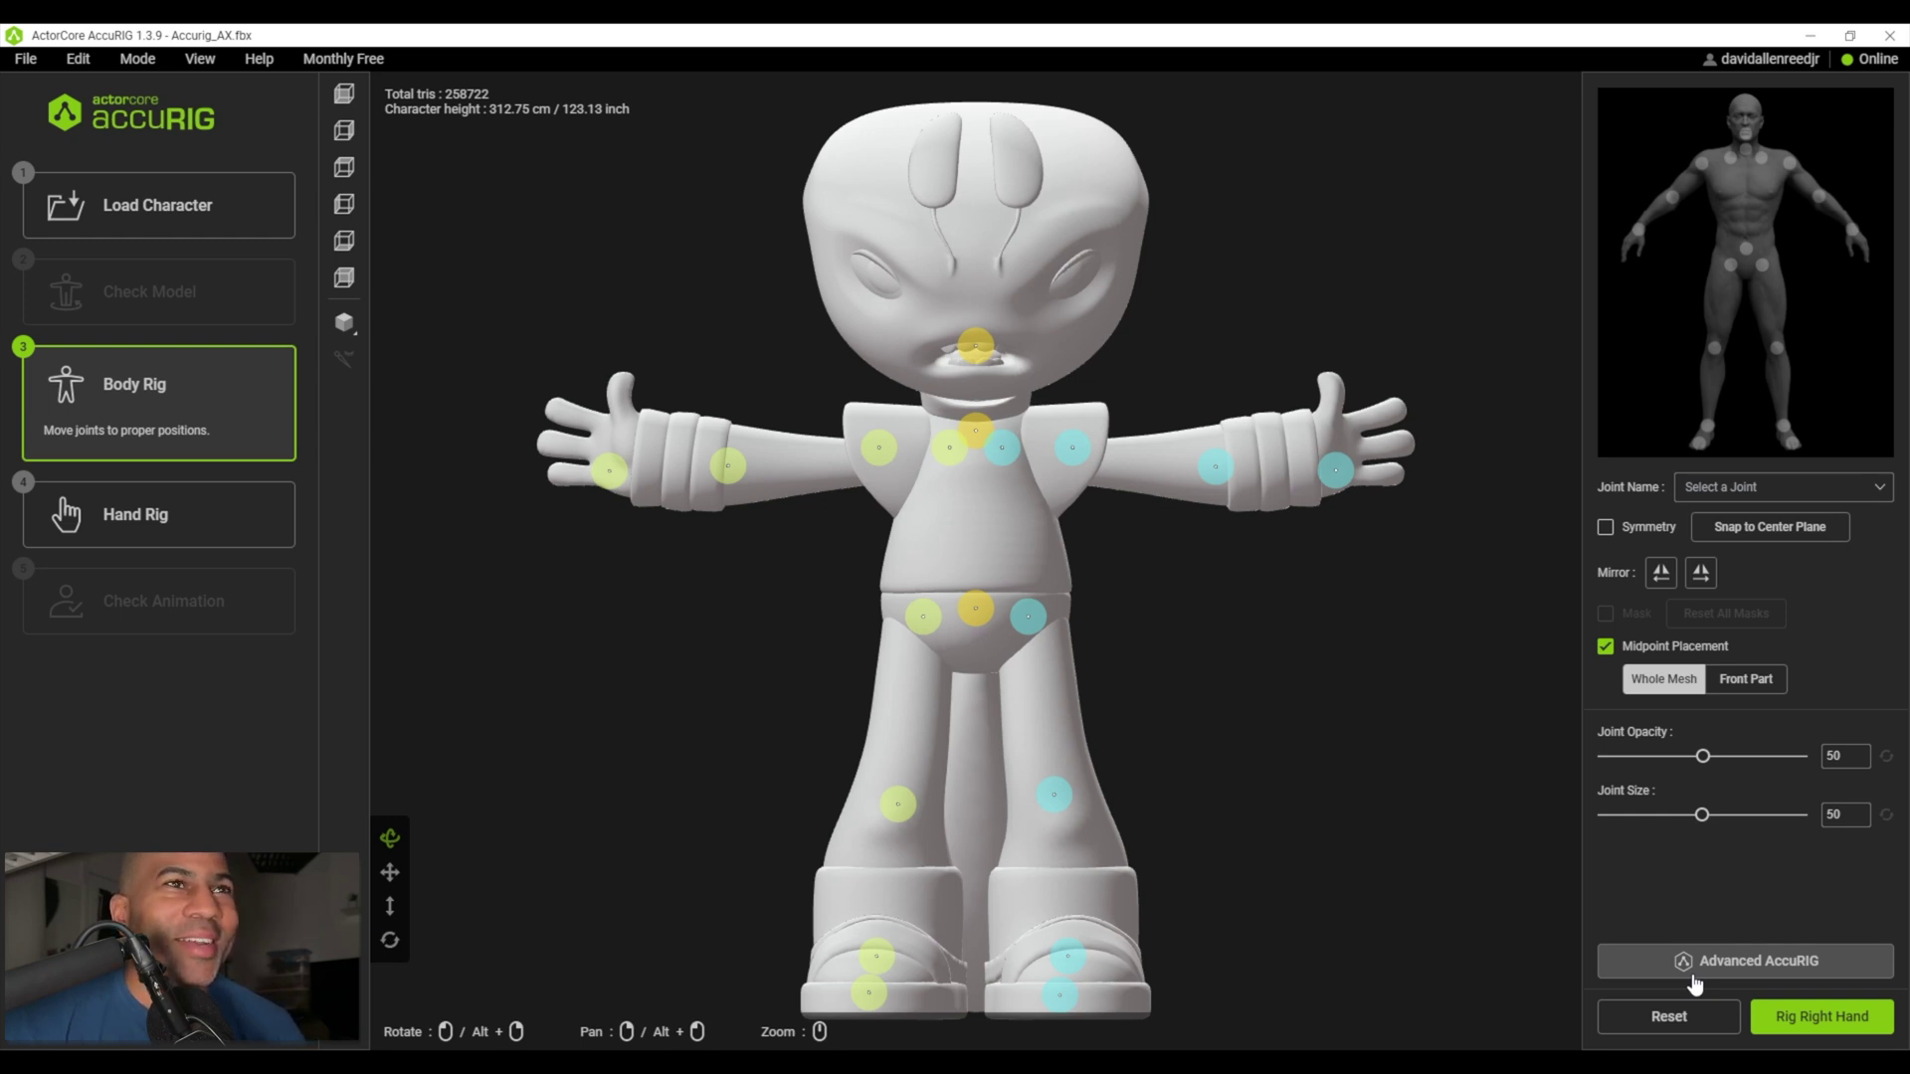
- Move the right wrist, elbow and shoulder joints into place with symmetry on
scroll(1244, 582, down, 5)
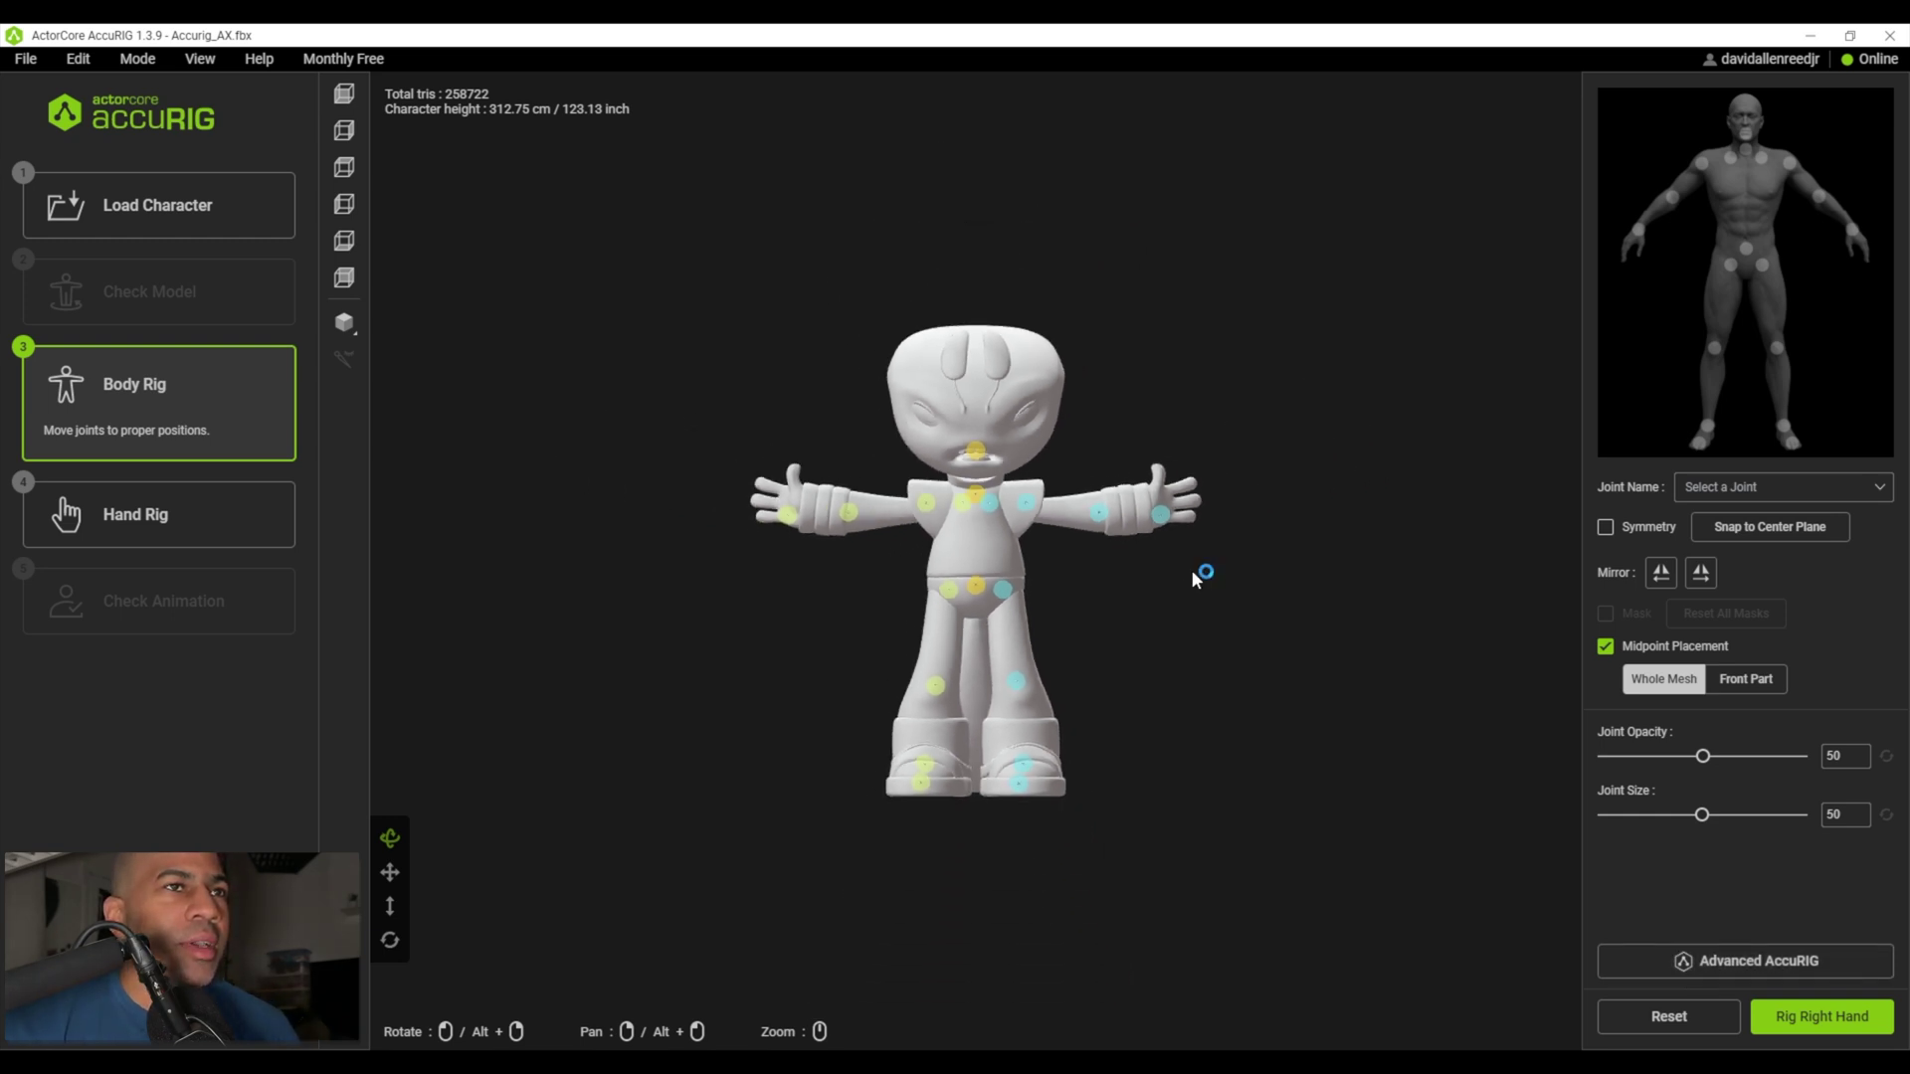
scroll(1154, 577, up, 10)
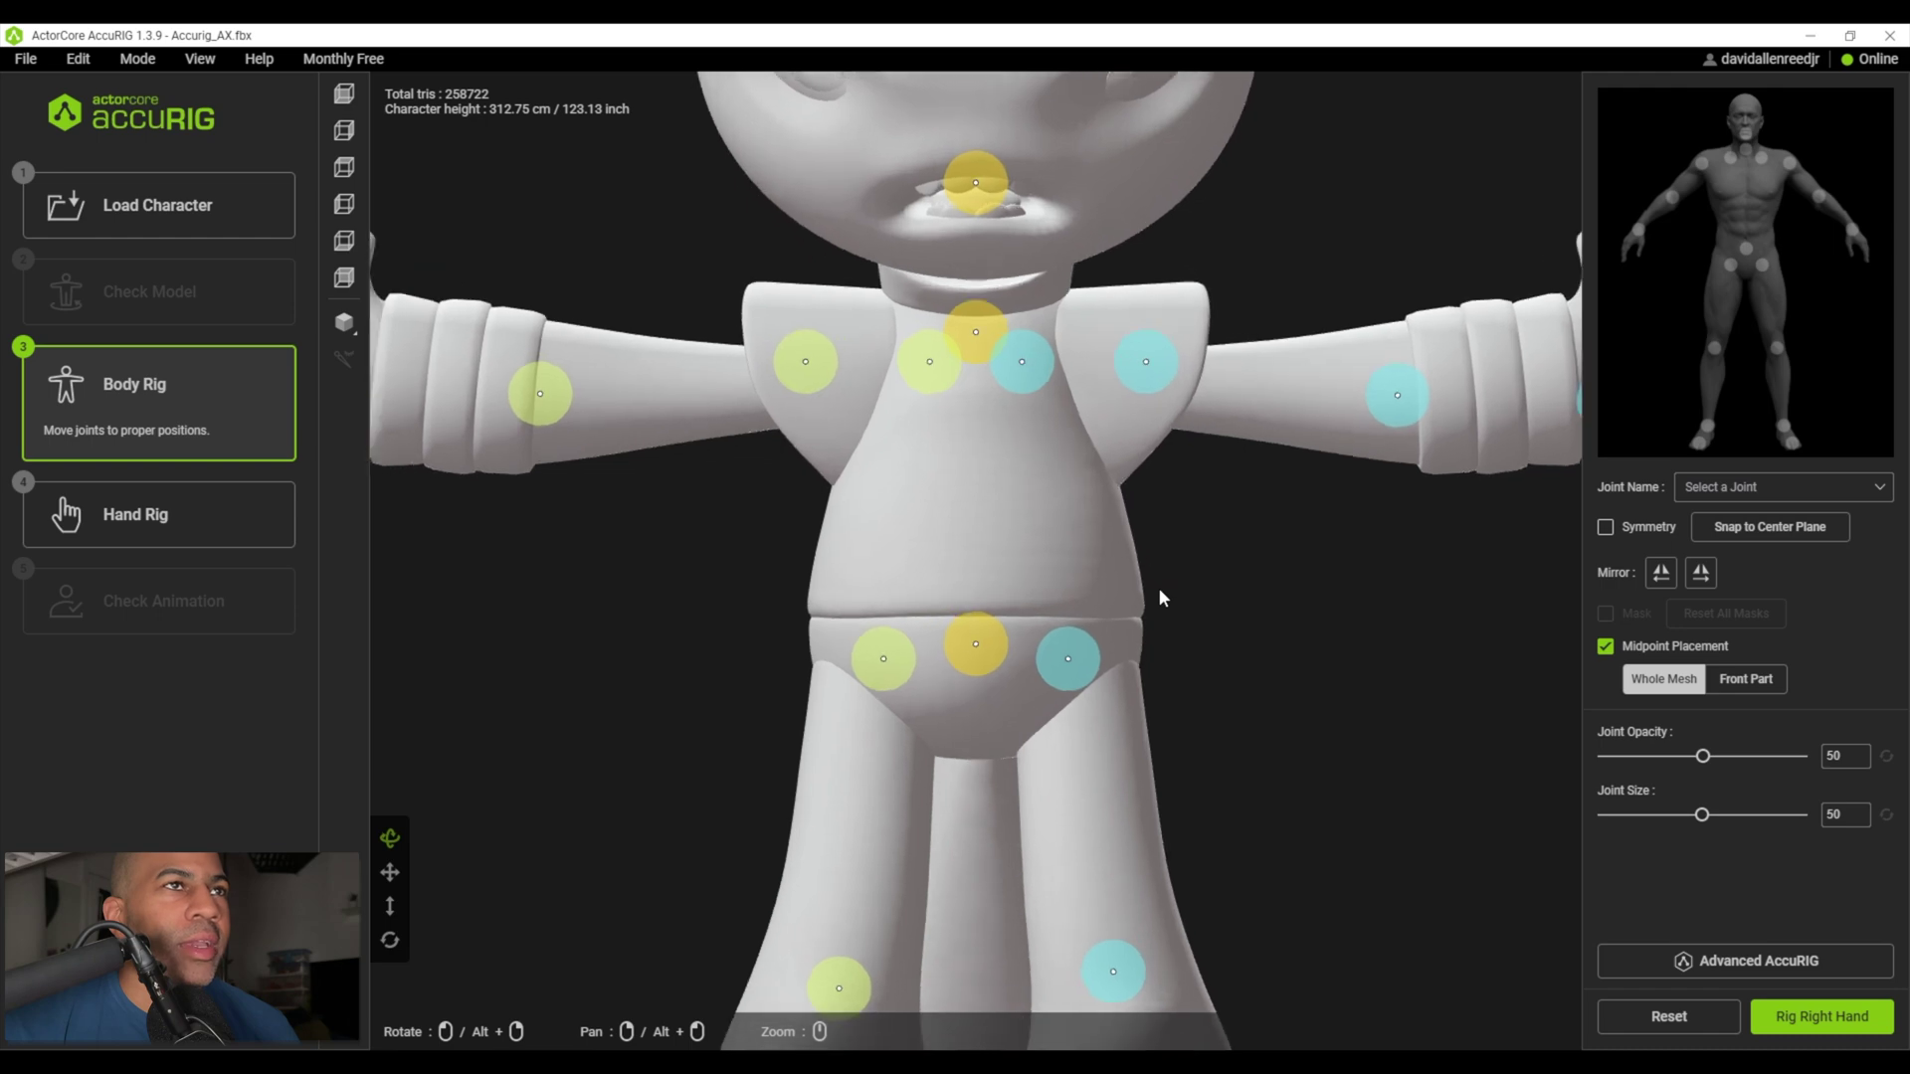
scroll(1158, 595, down, 3)
click(648, 433)
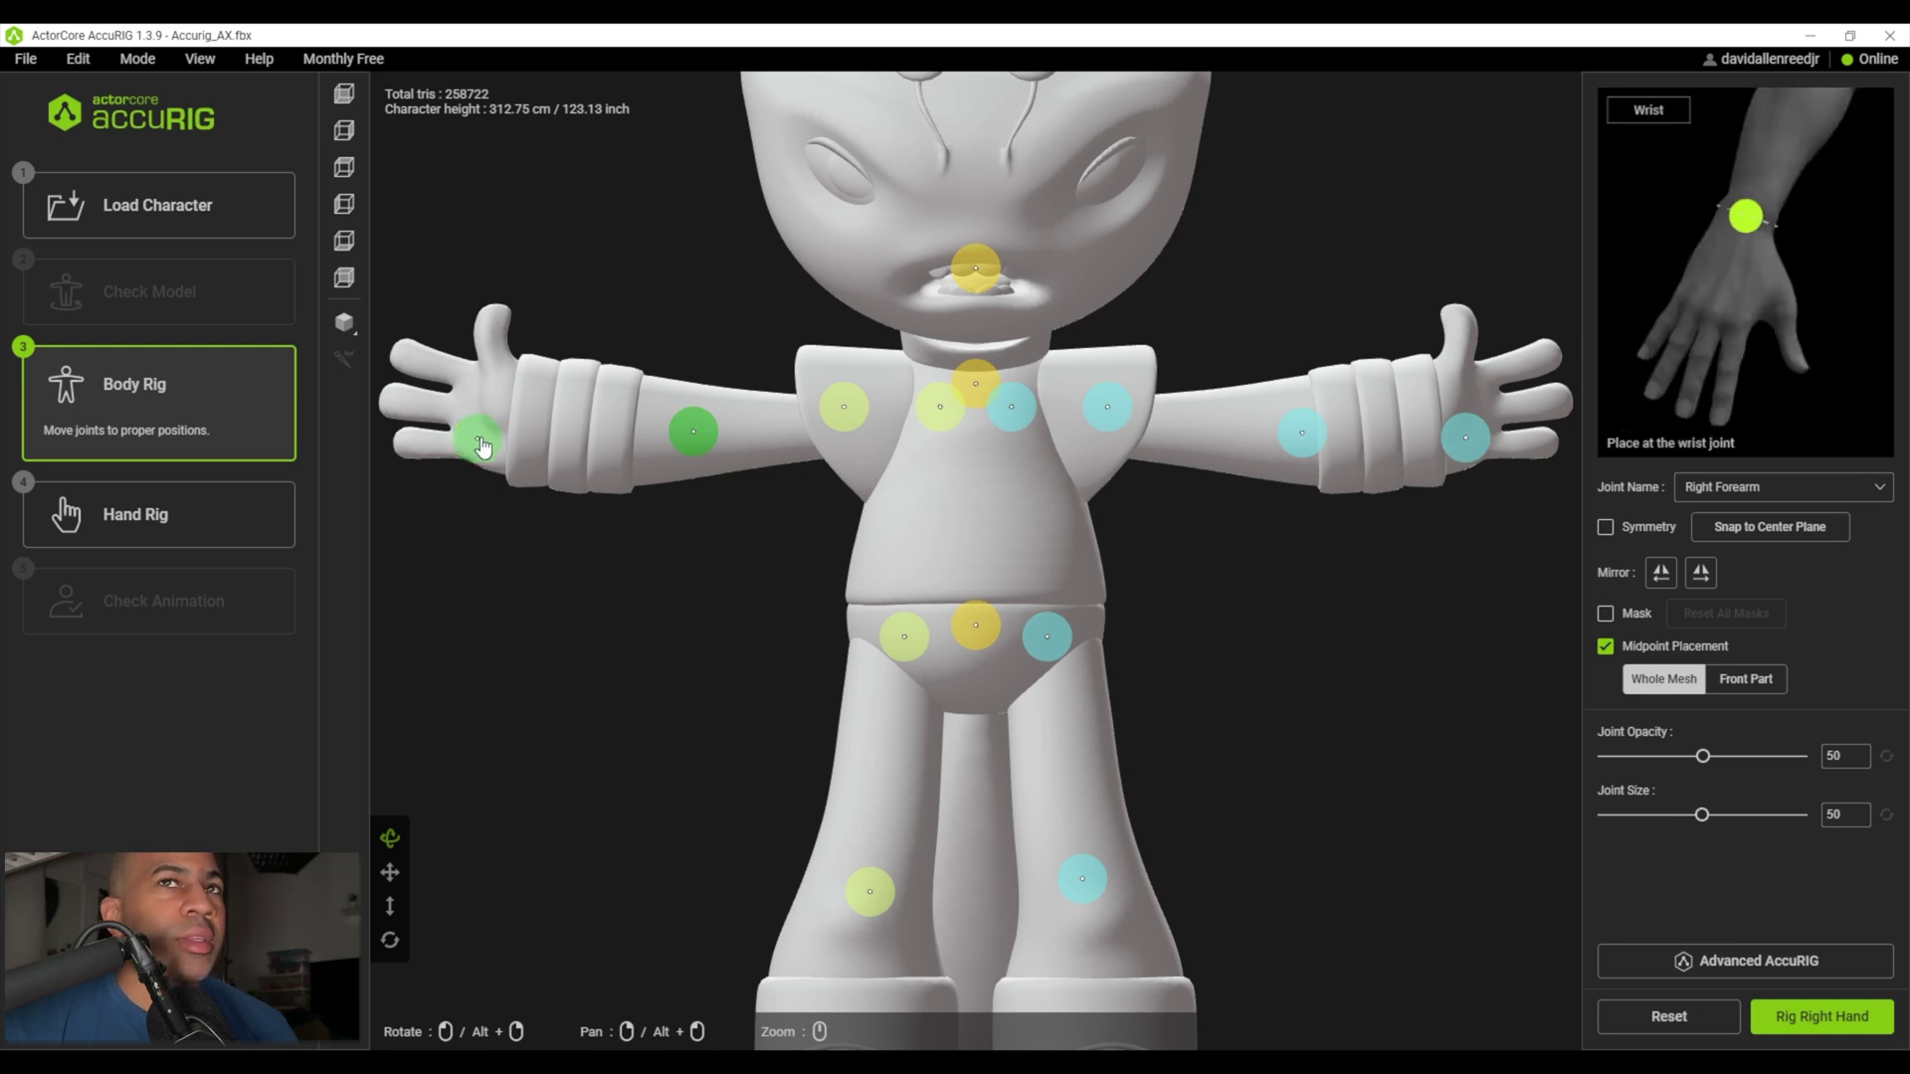
drag(482, 447, 532, 423)
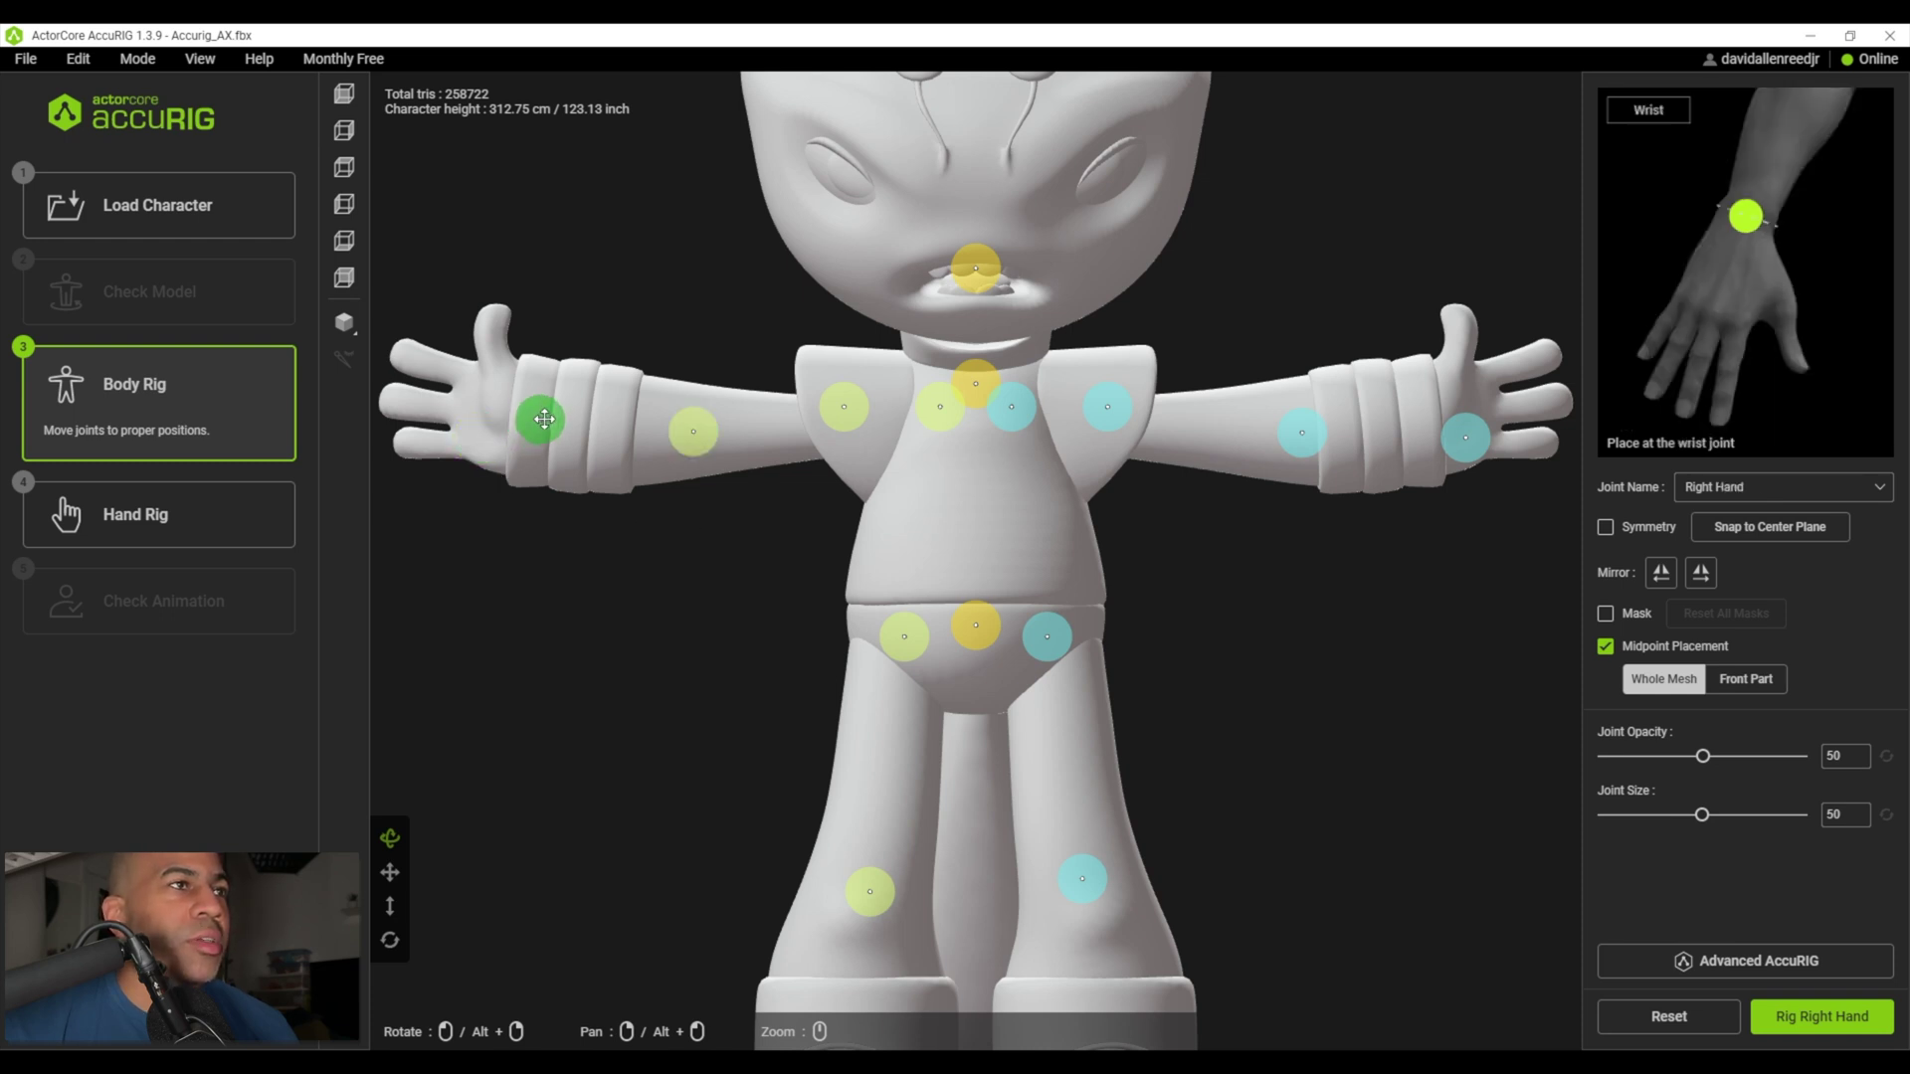
drag(853, 408, 866, 407)
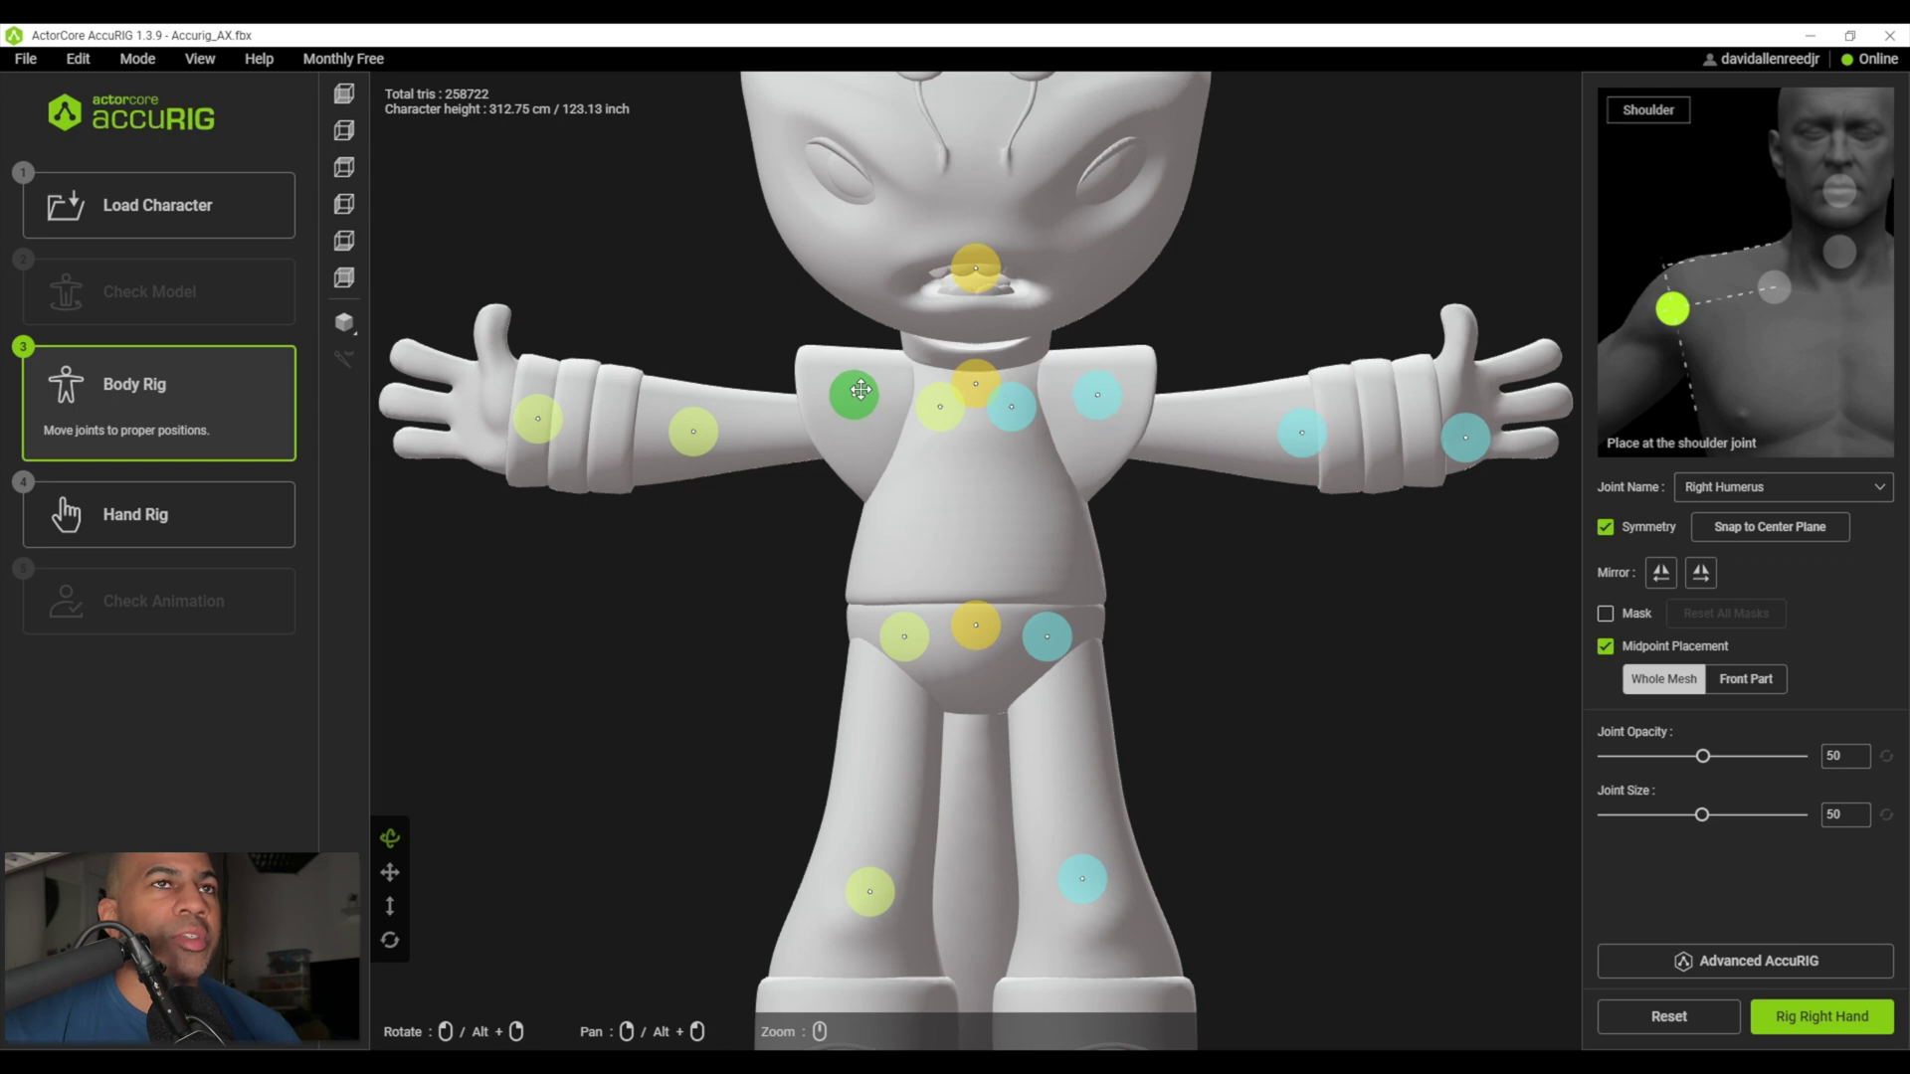
drag(694, 431, 710, 429)
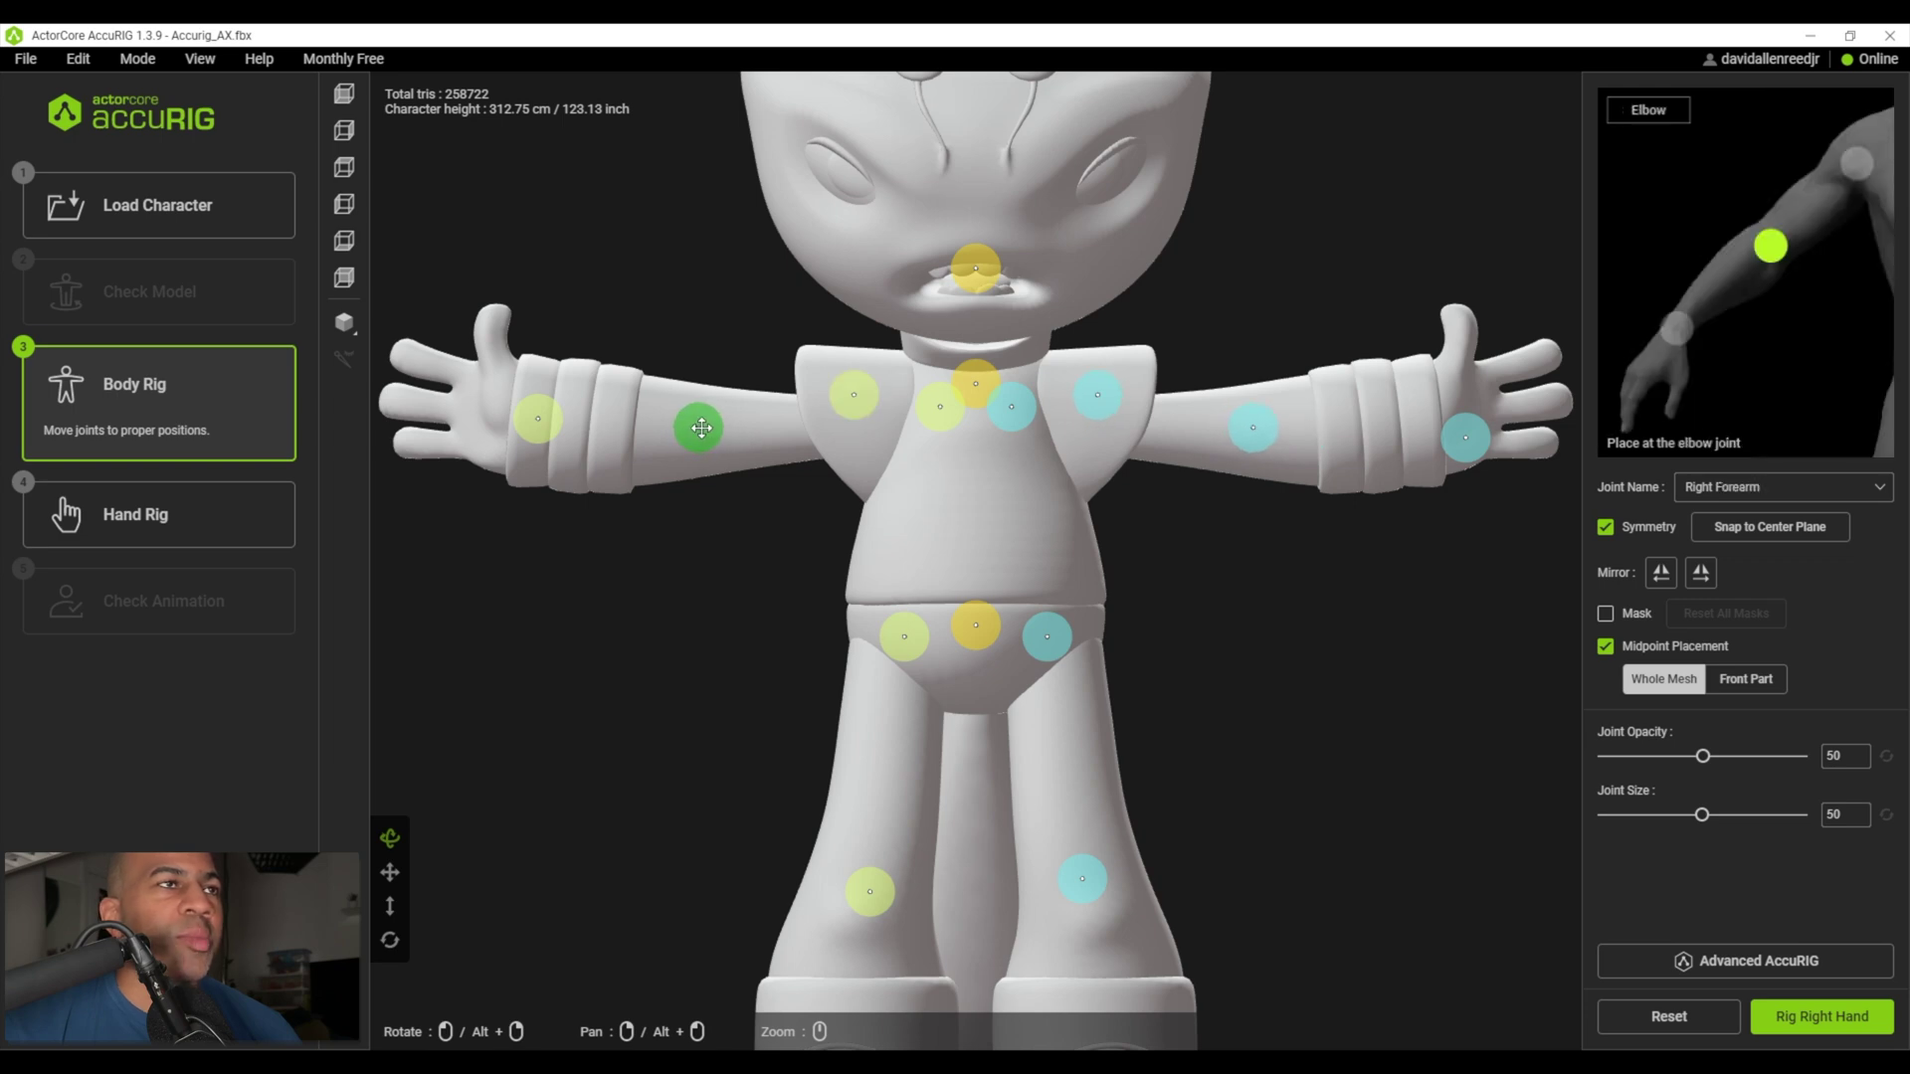
drag(537, 419, 540, 416)
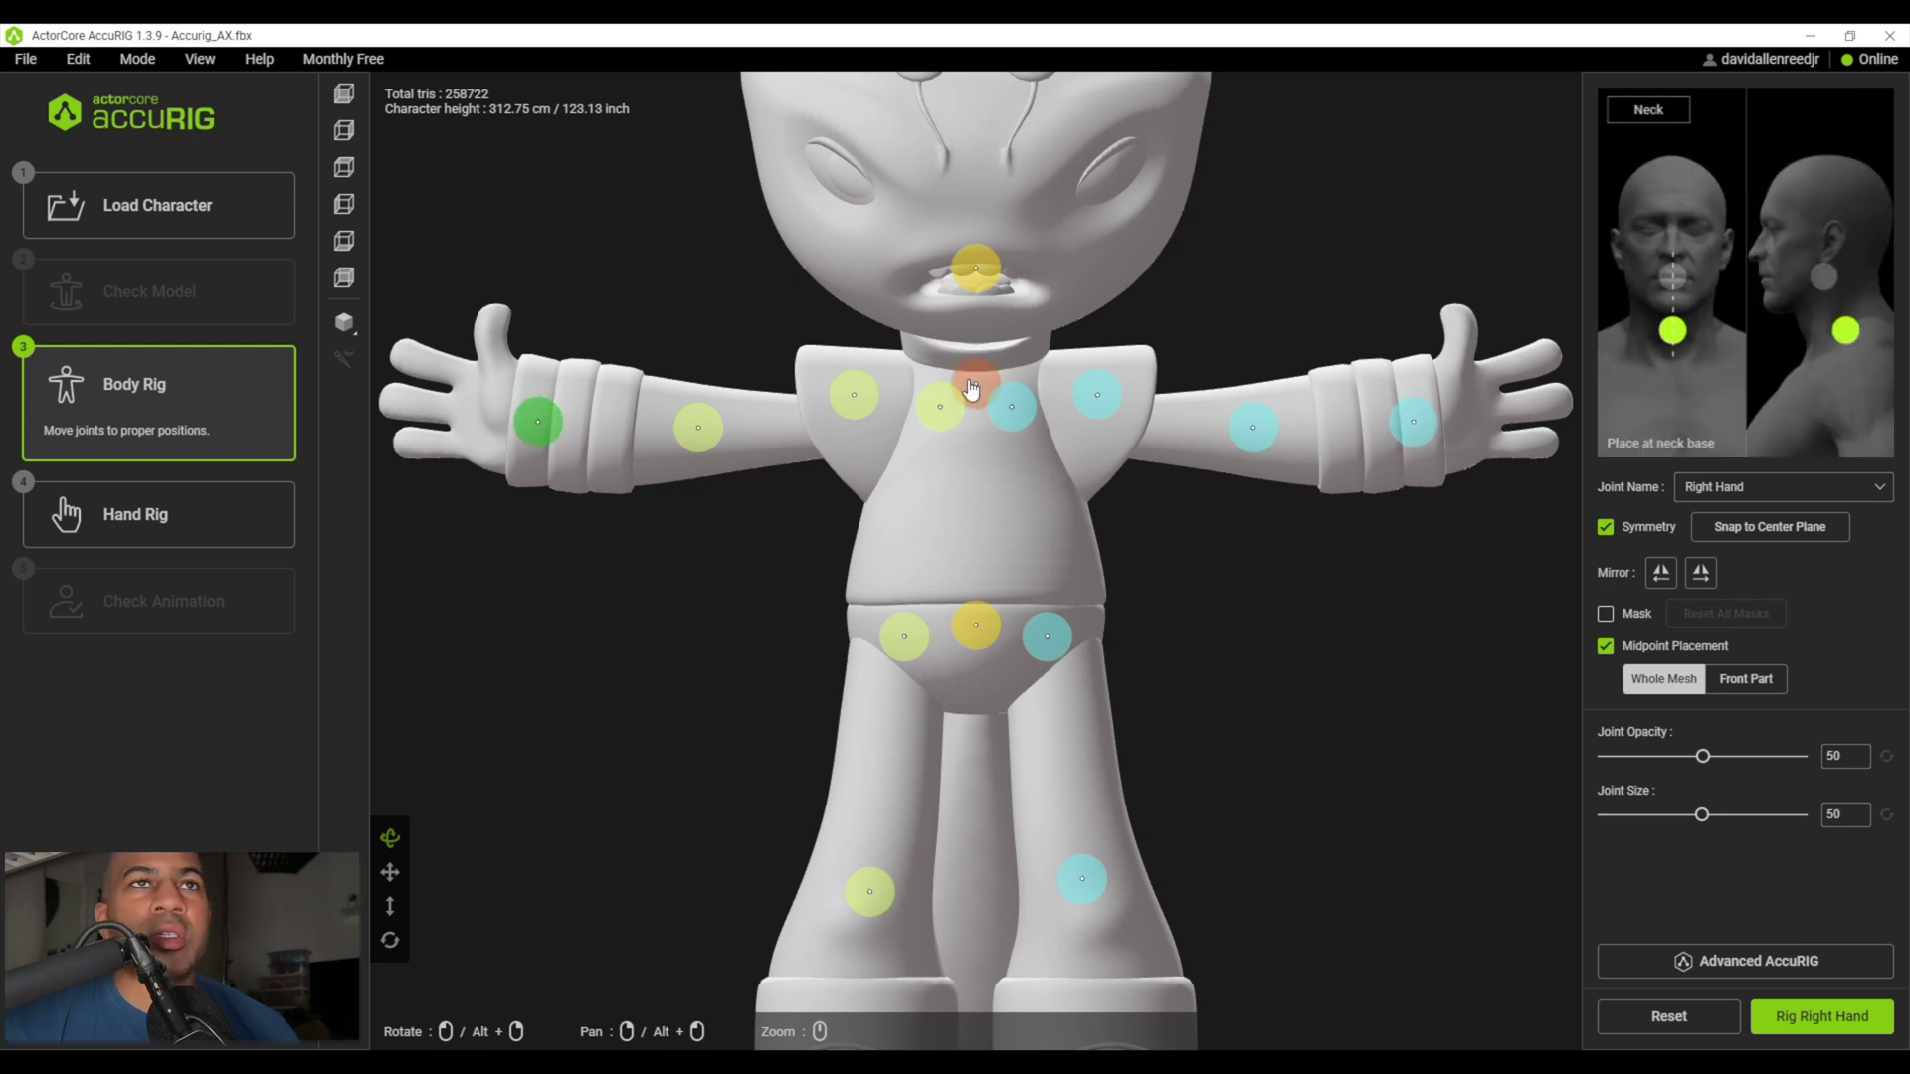
- Raise the neck joint and move the clavicle joint up and inward toward the neck
drag(971, 388, 968, 371)
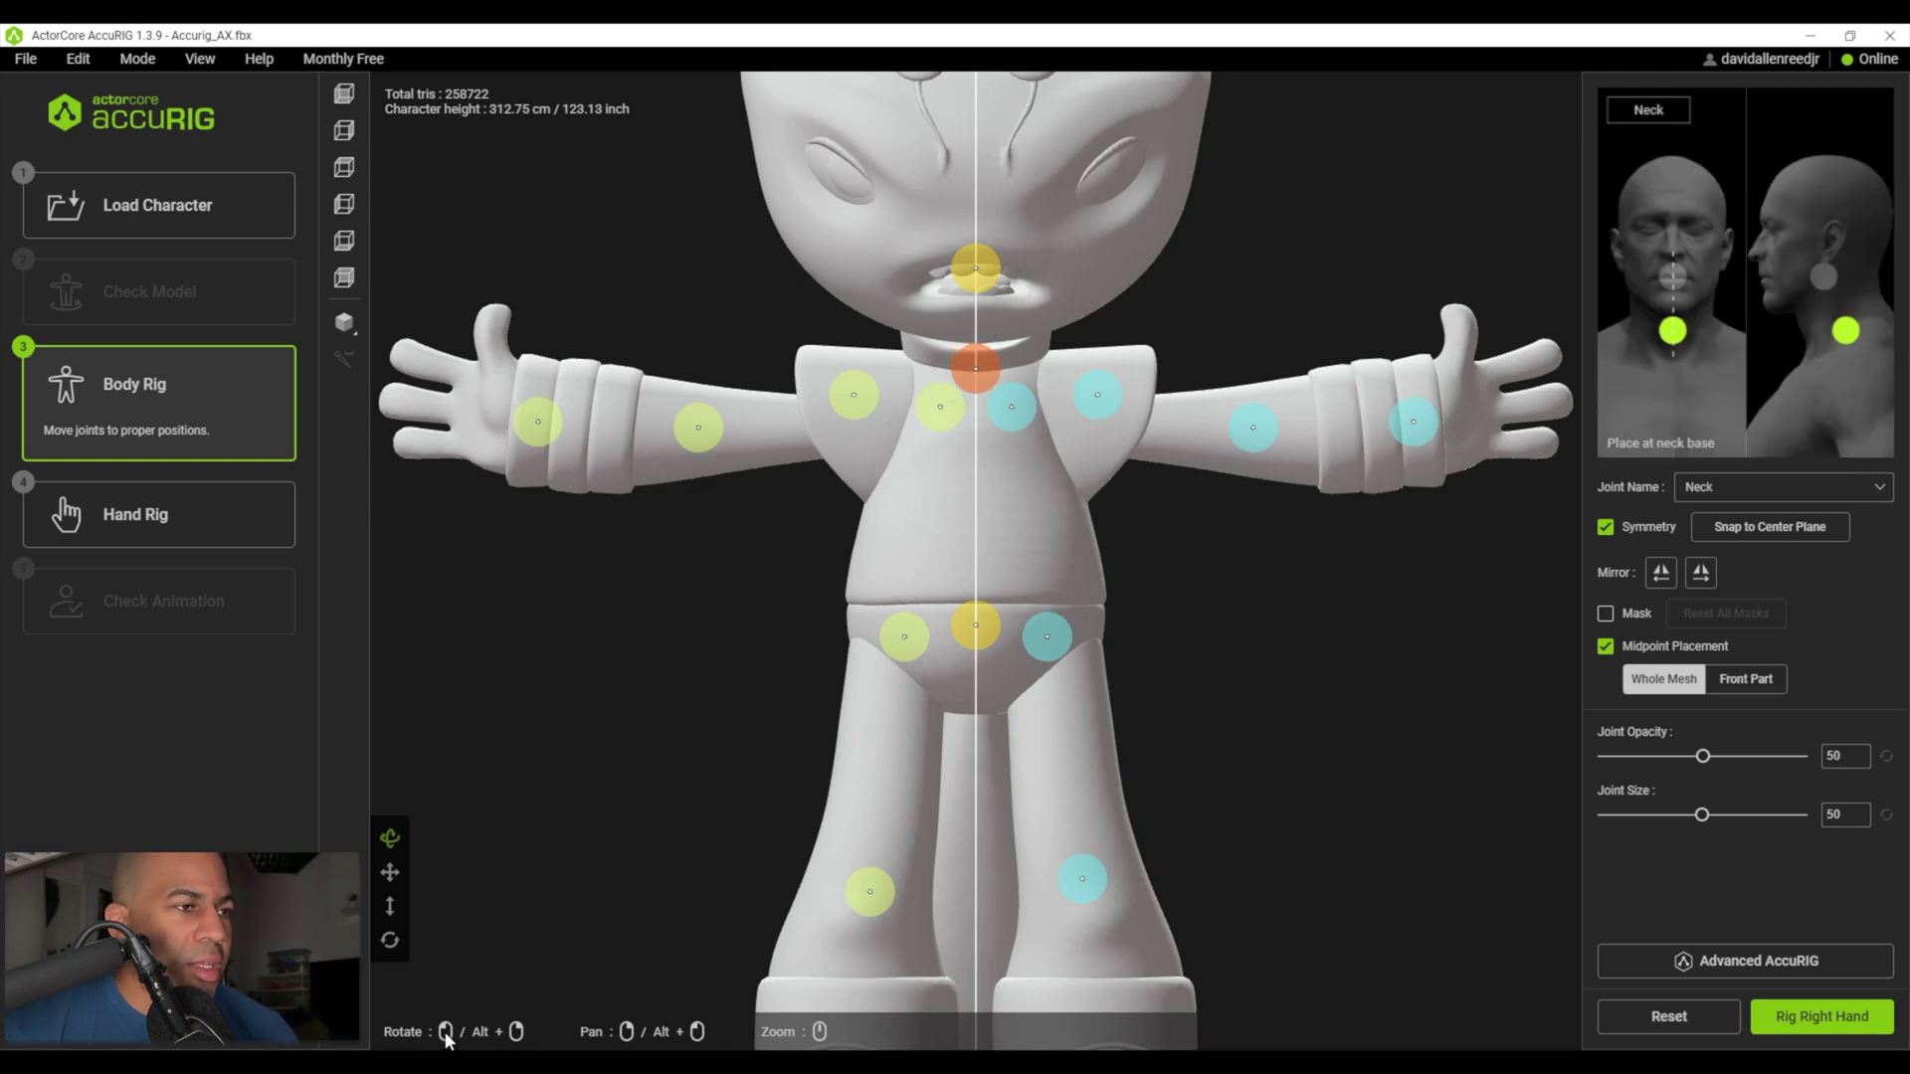
right_drag(437, 1028, 895, 1010)
right_drag(867, 946, 705, 450)
drag(771, 355, 771, 349)
right_drag(667, 908, 599, 902)
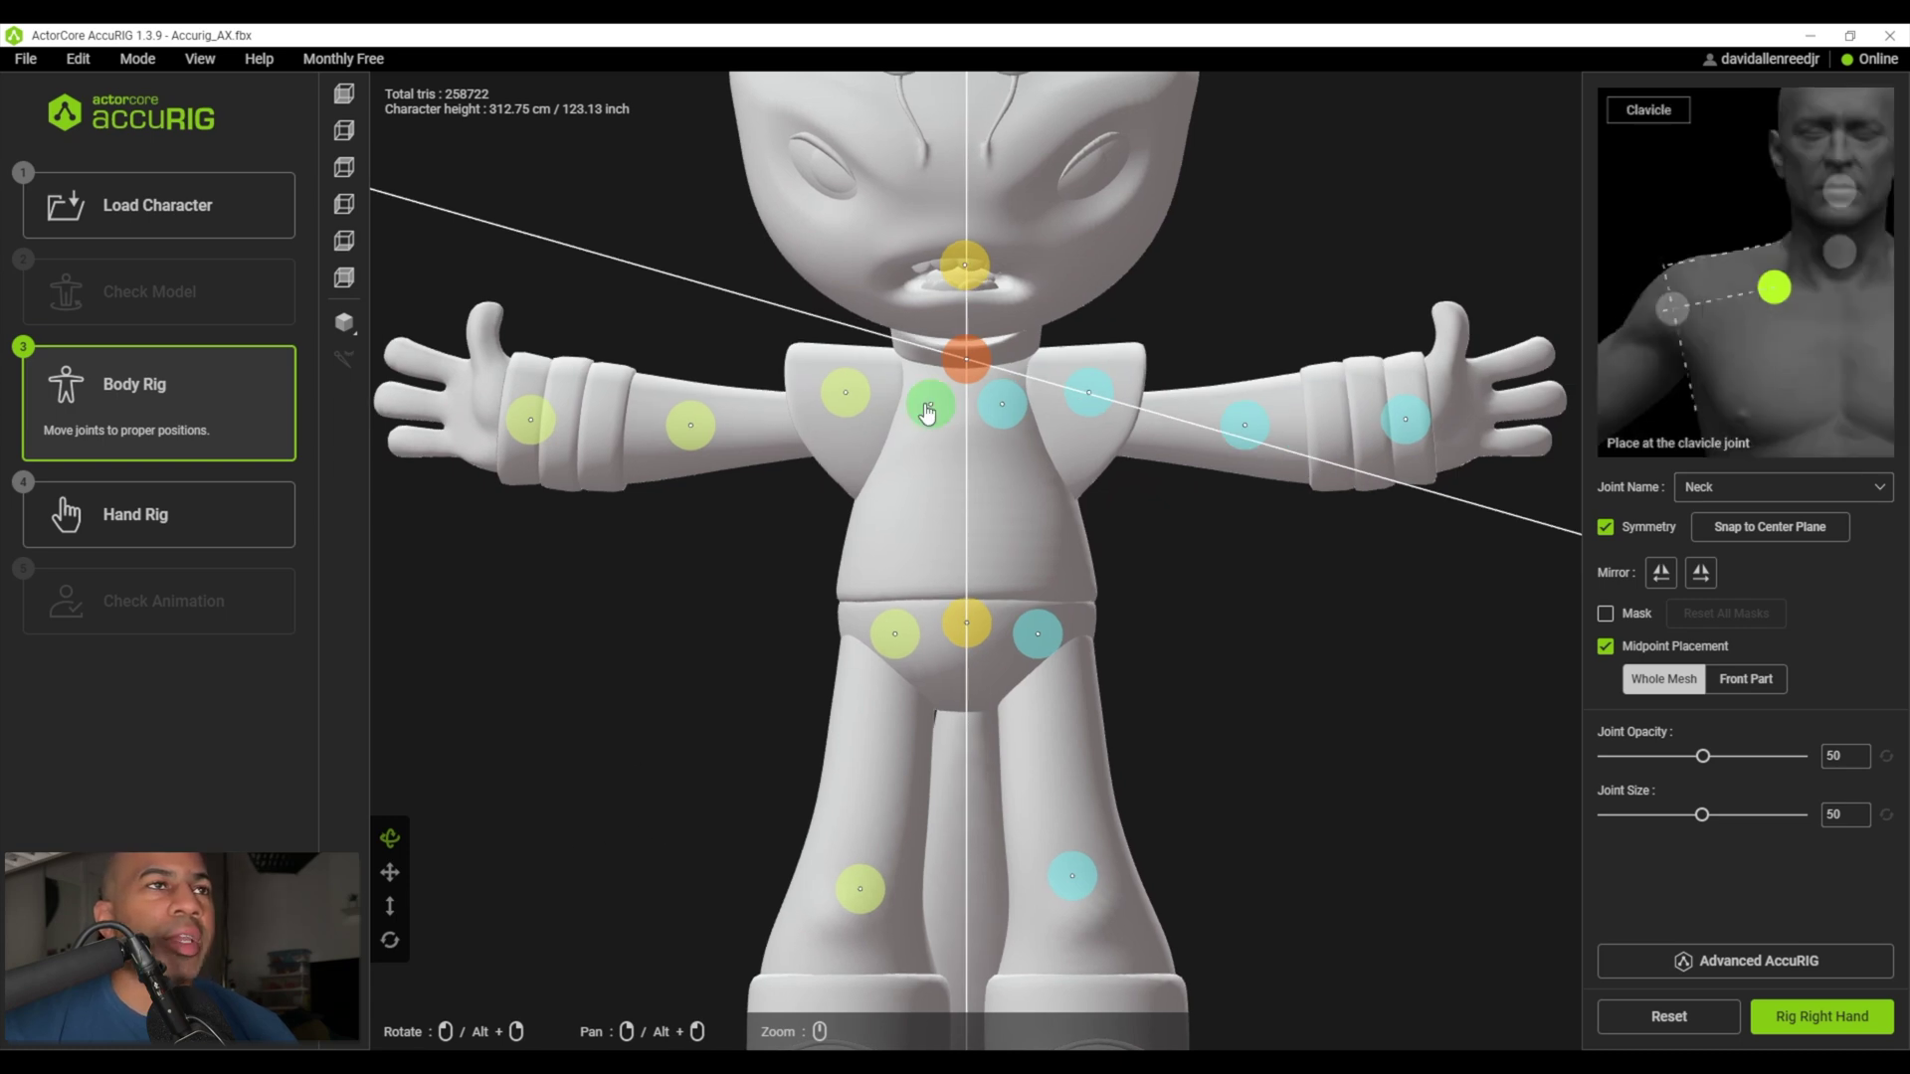
drag(927, 413, 900, 384)
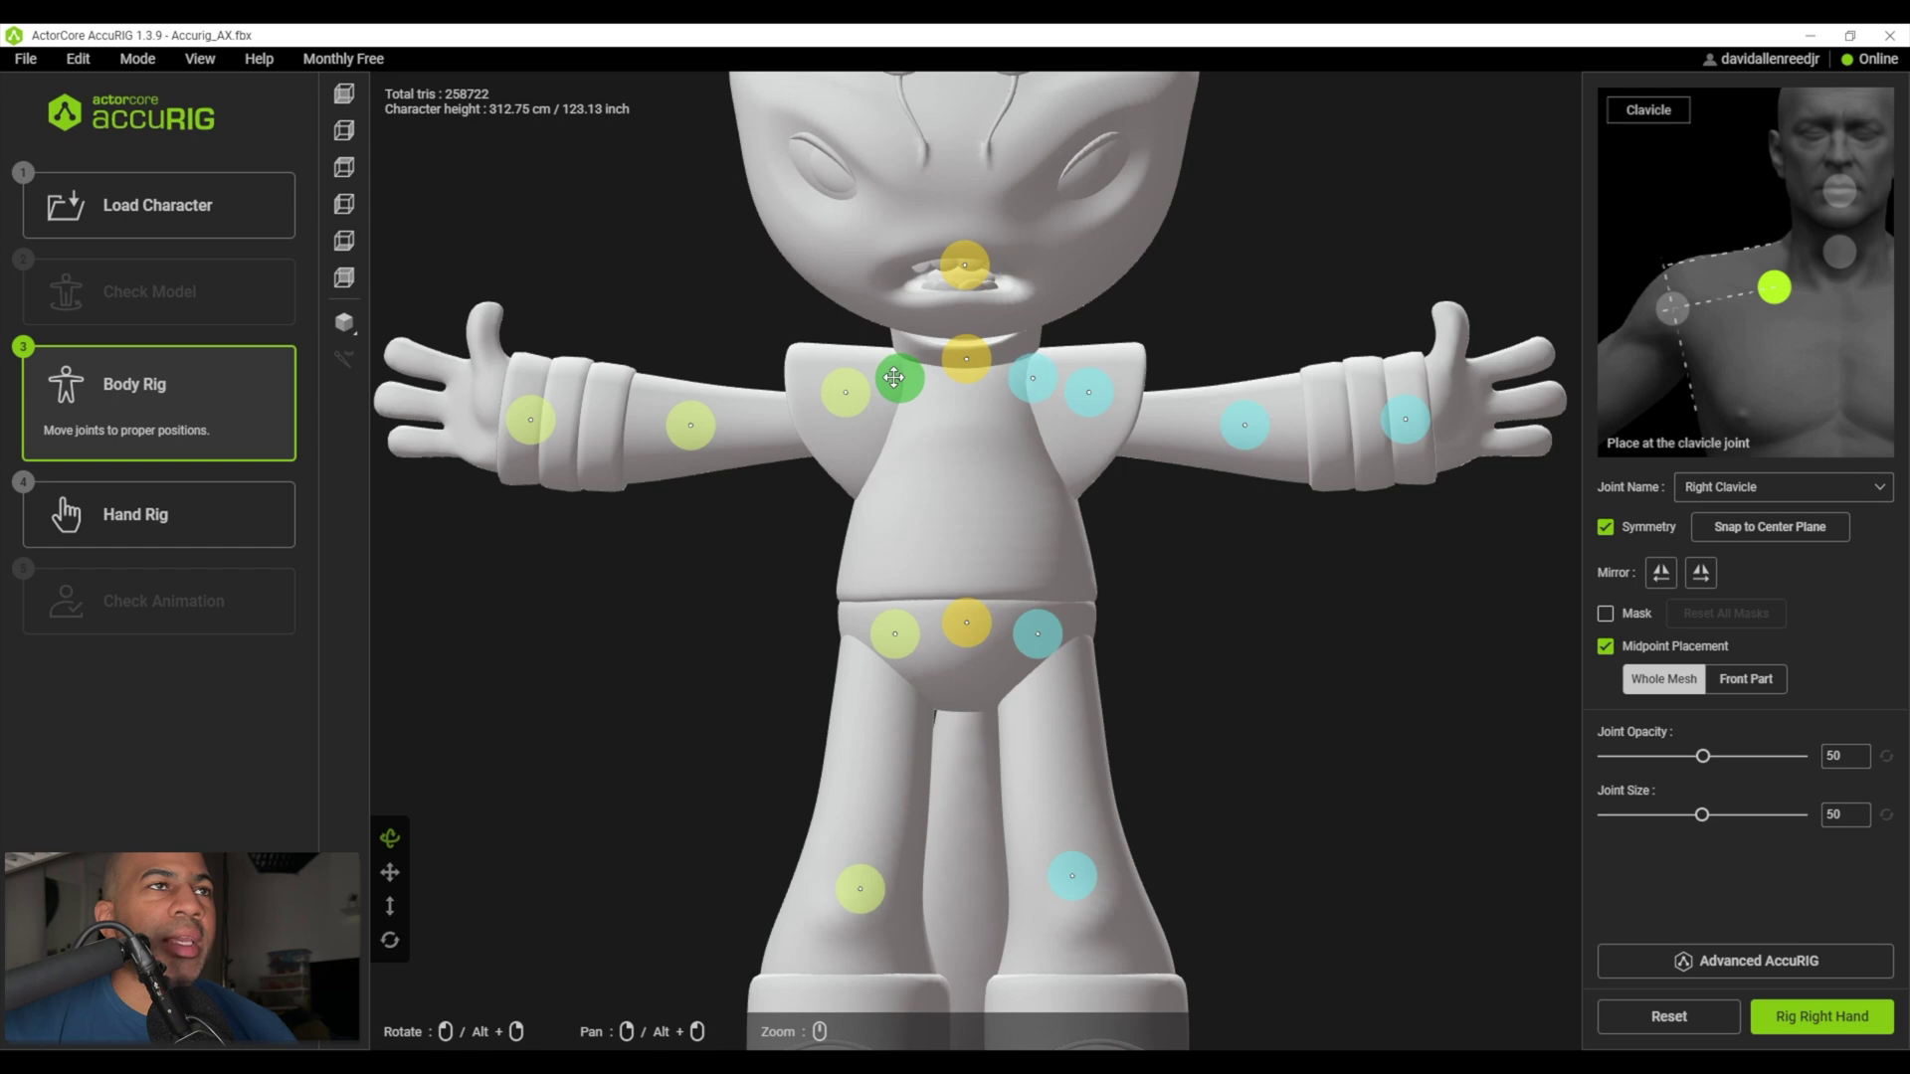
scroll(964, 654, down, 2)
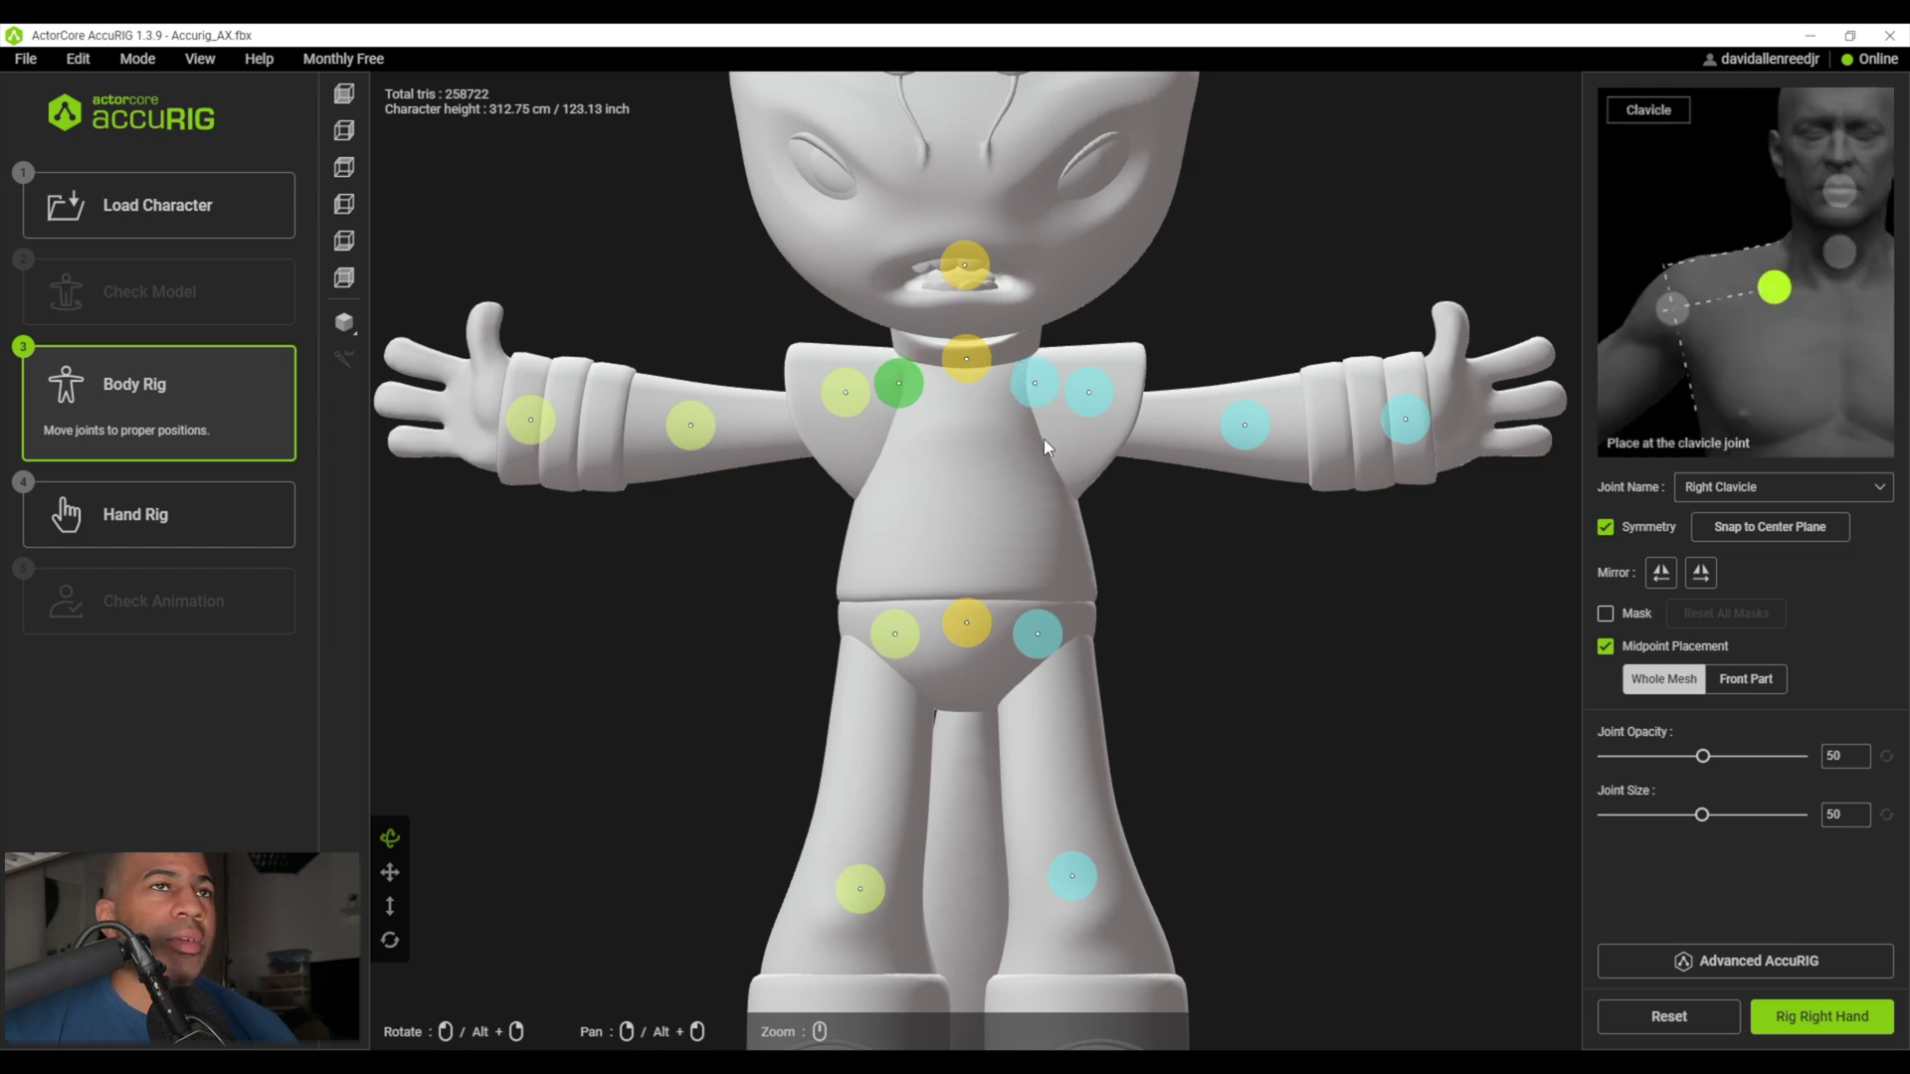
scroll(1127, 536, down, 3)
scroll(1083, 541, up, 5)
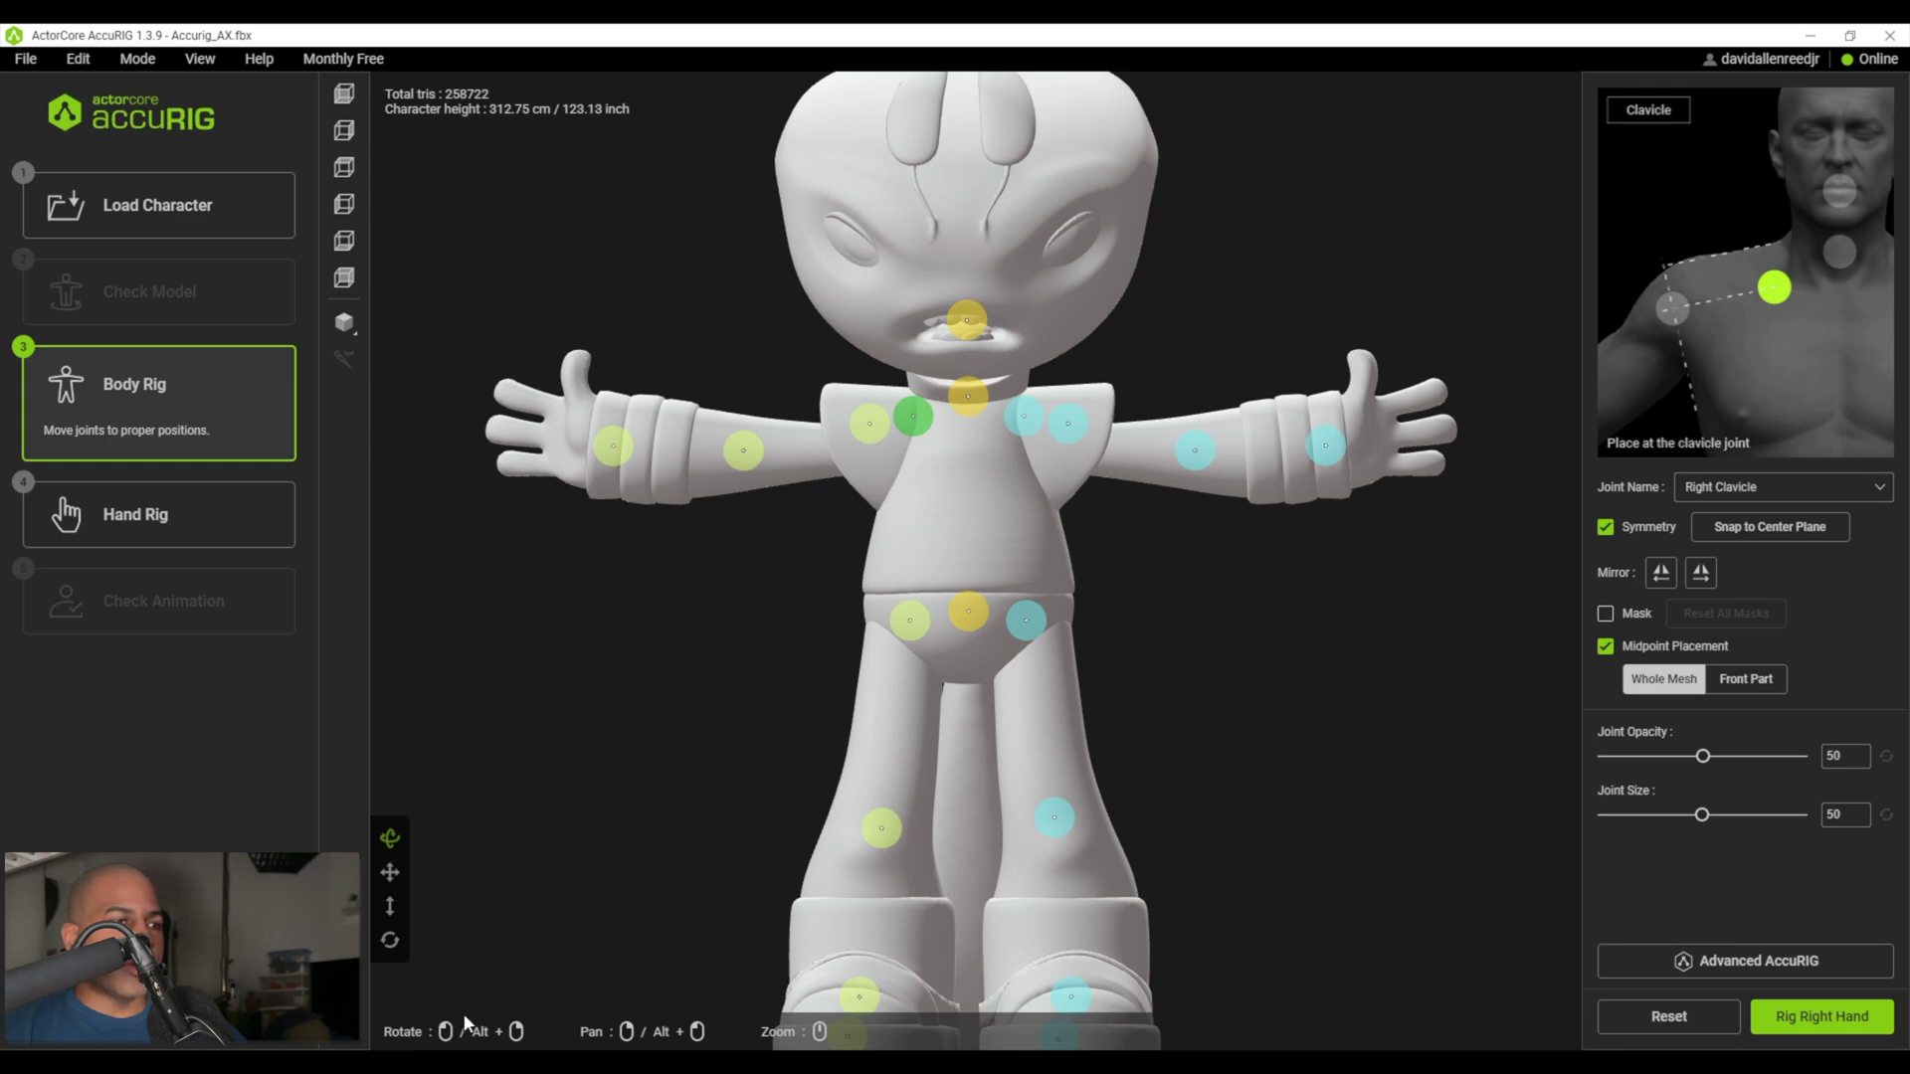
- Lower the head joint, adjust the right hip, and move the right knee onto the knee
drag(466, 1022, 1092, 406)
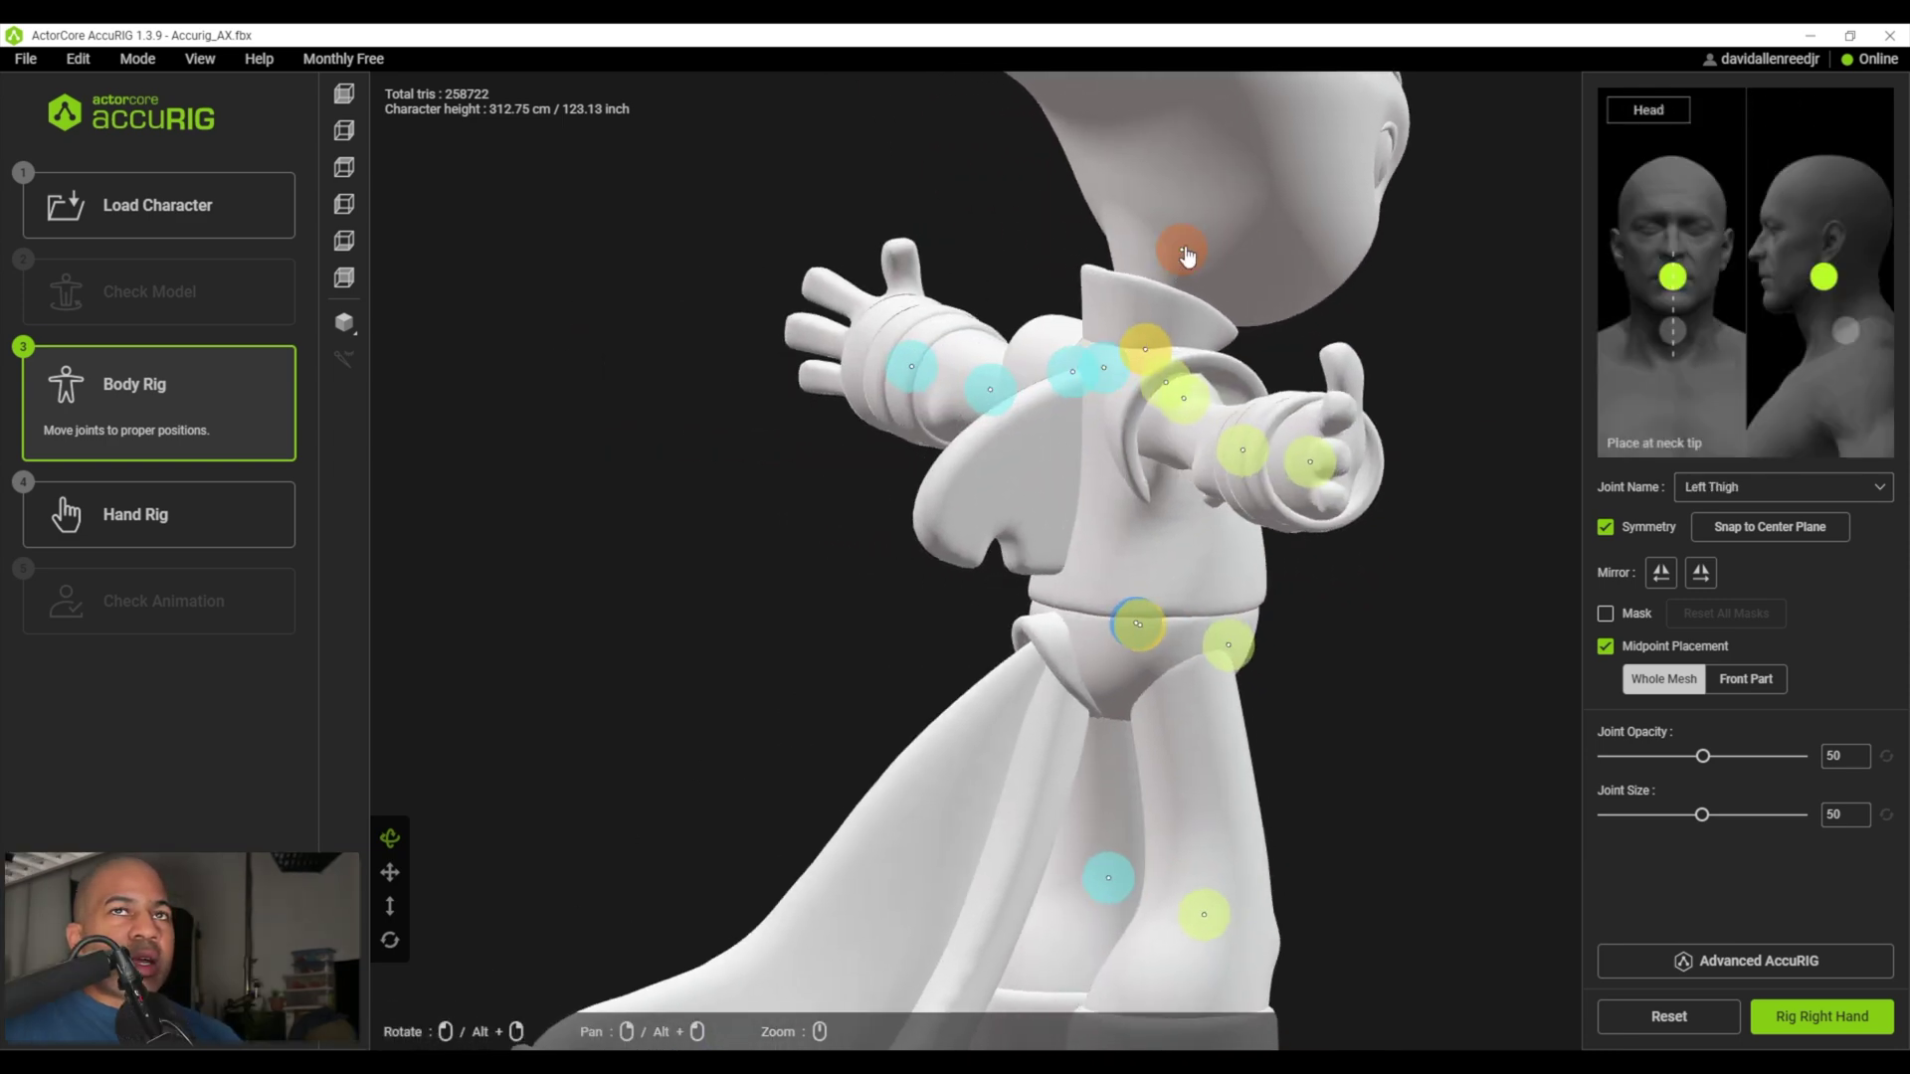
drag(1187, 256, 1162, 290)
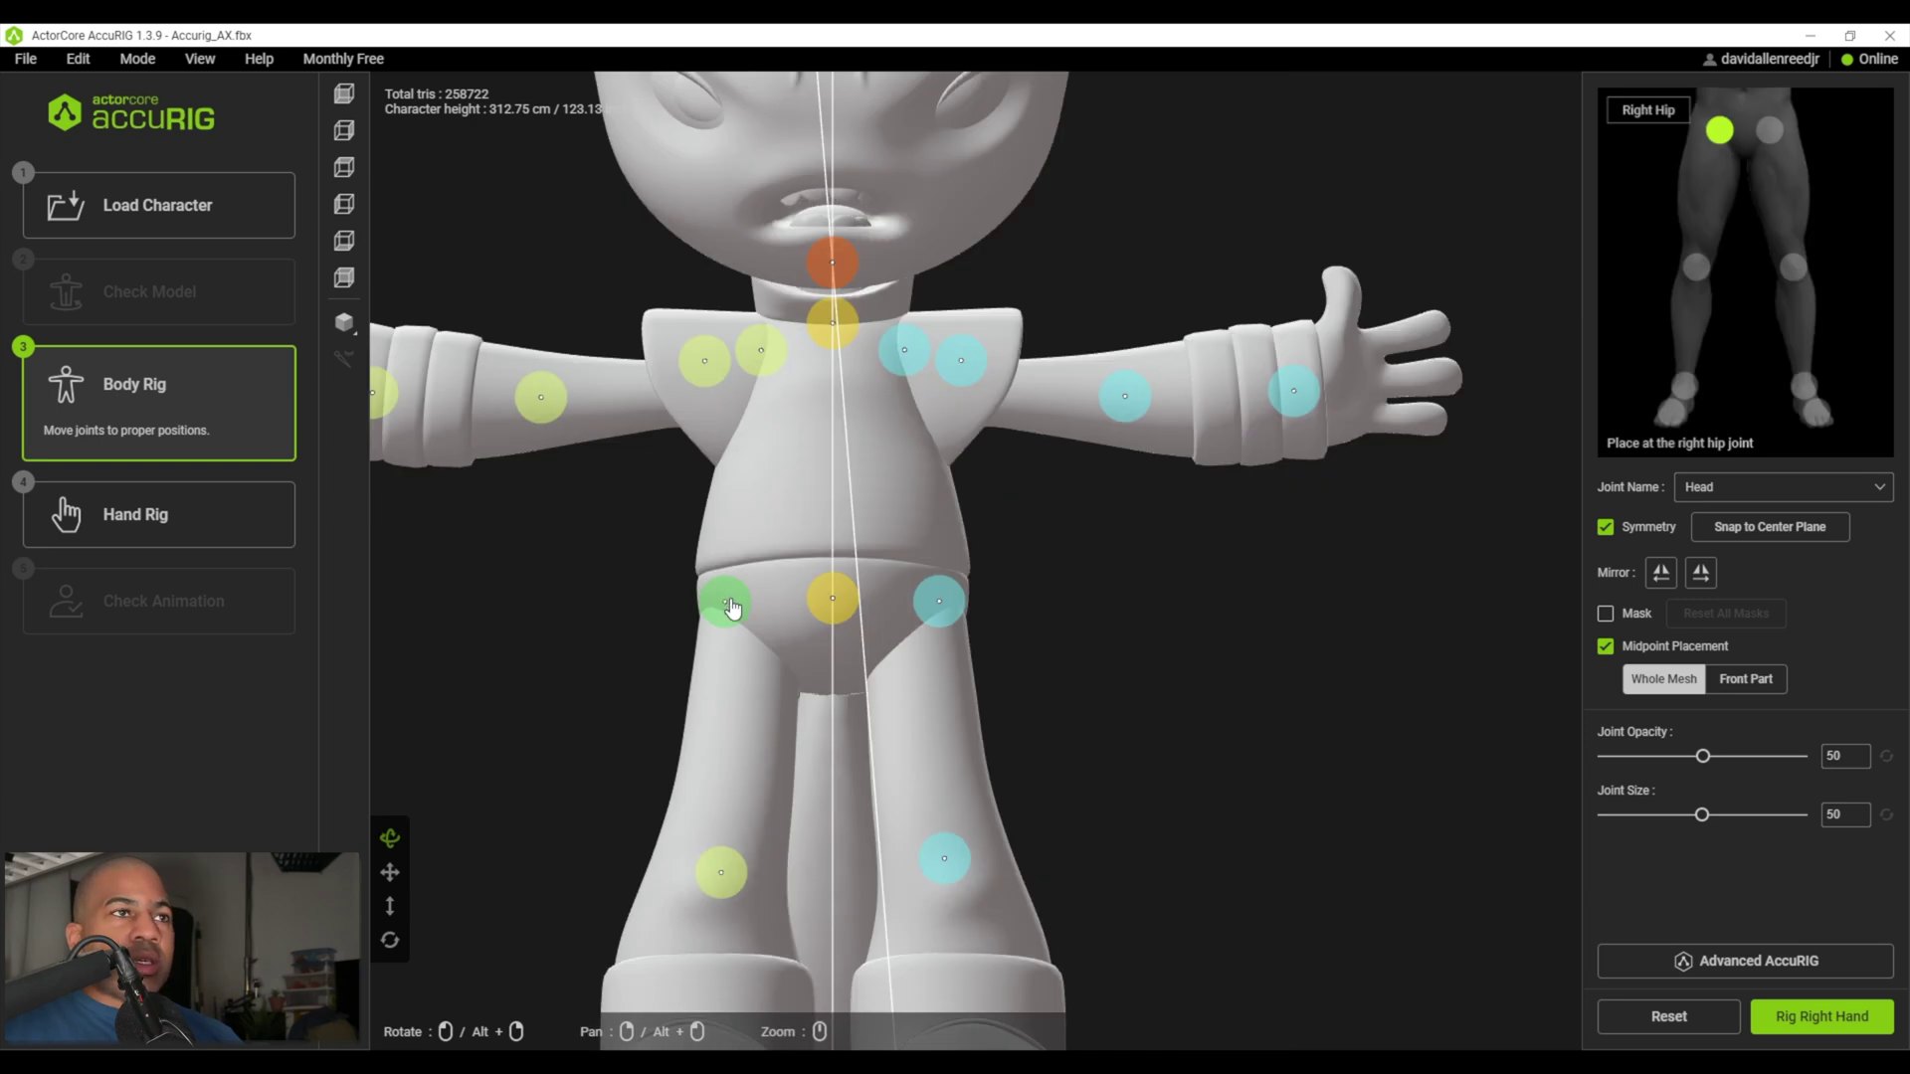
drag(730, 597, 751, 610)
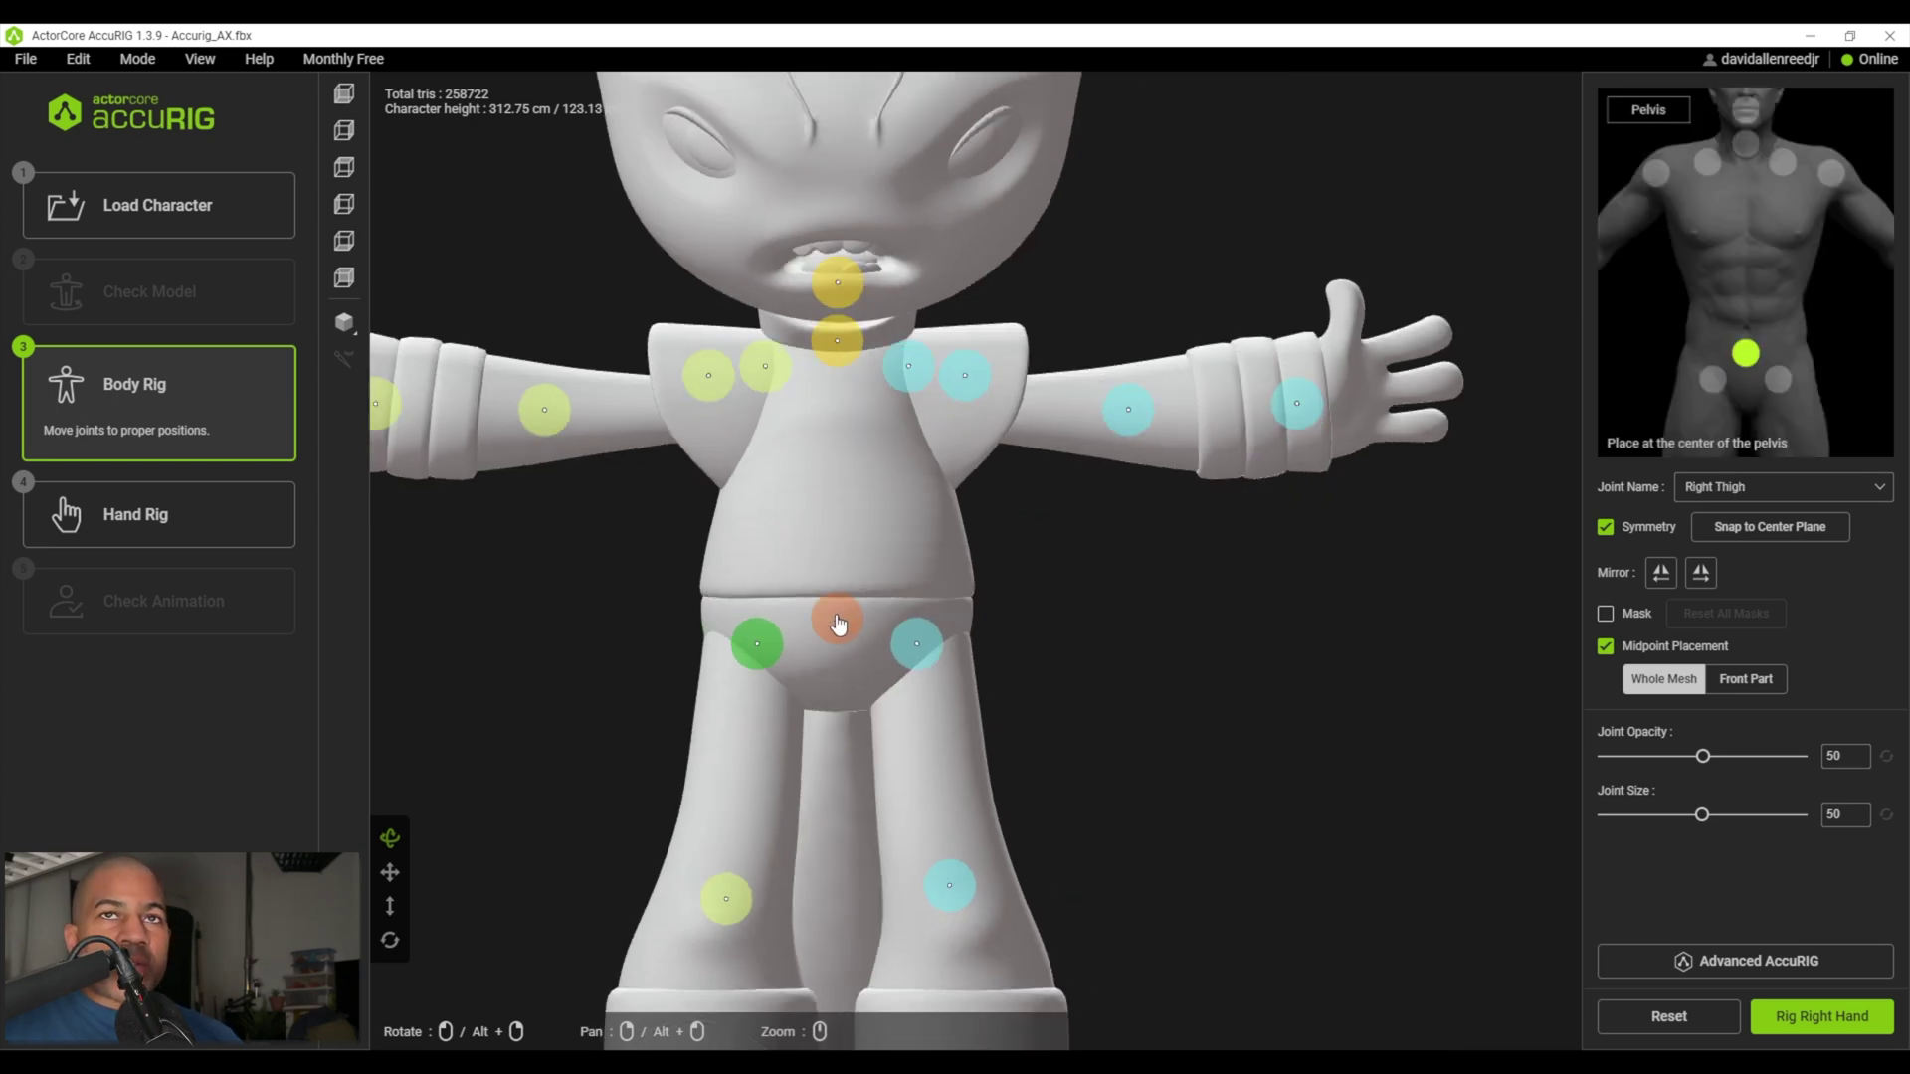
click(829, 623)
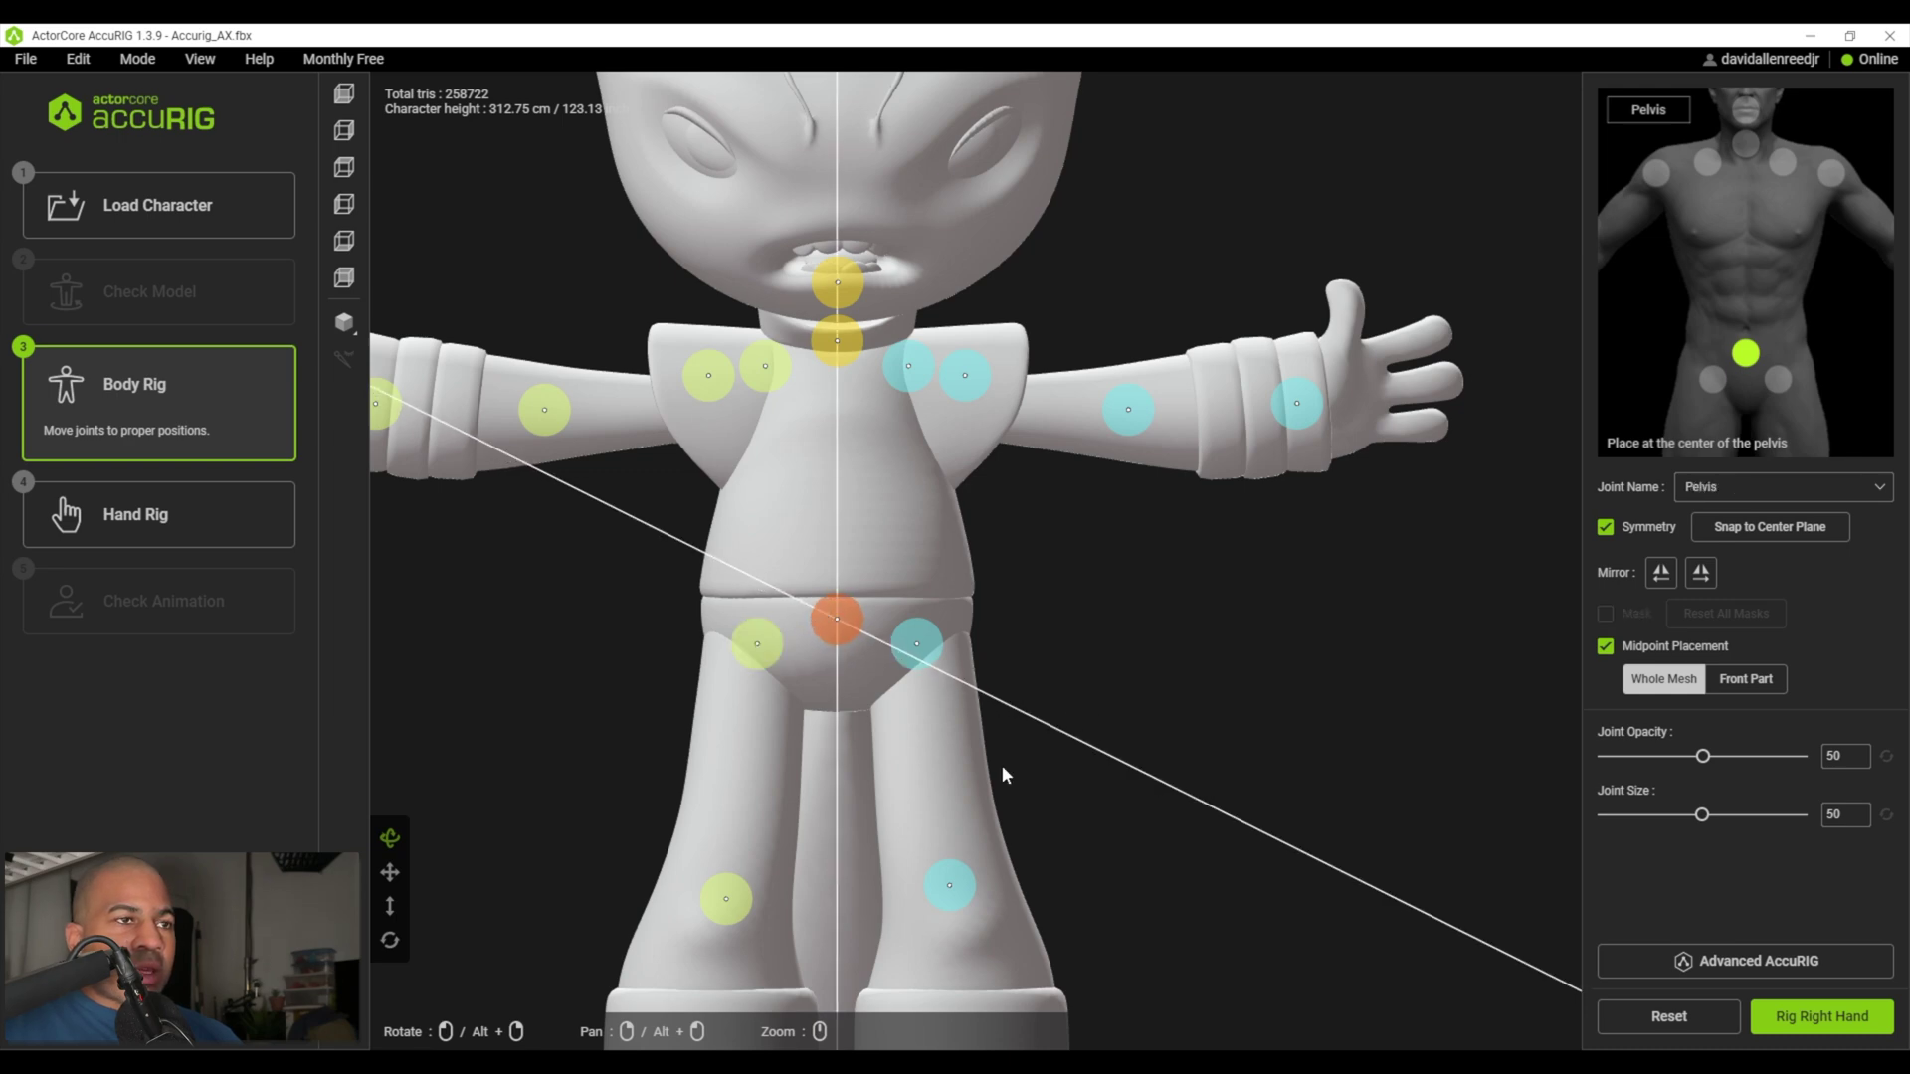
drag(727, 900, 719, 921)
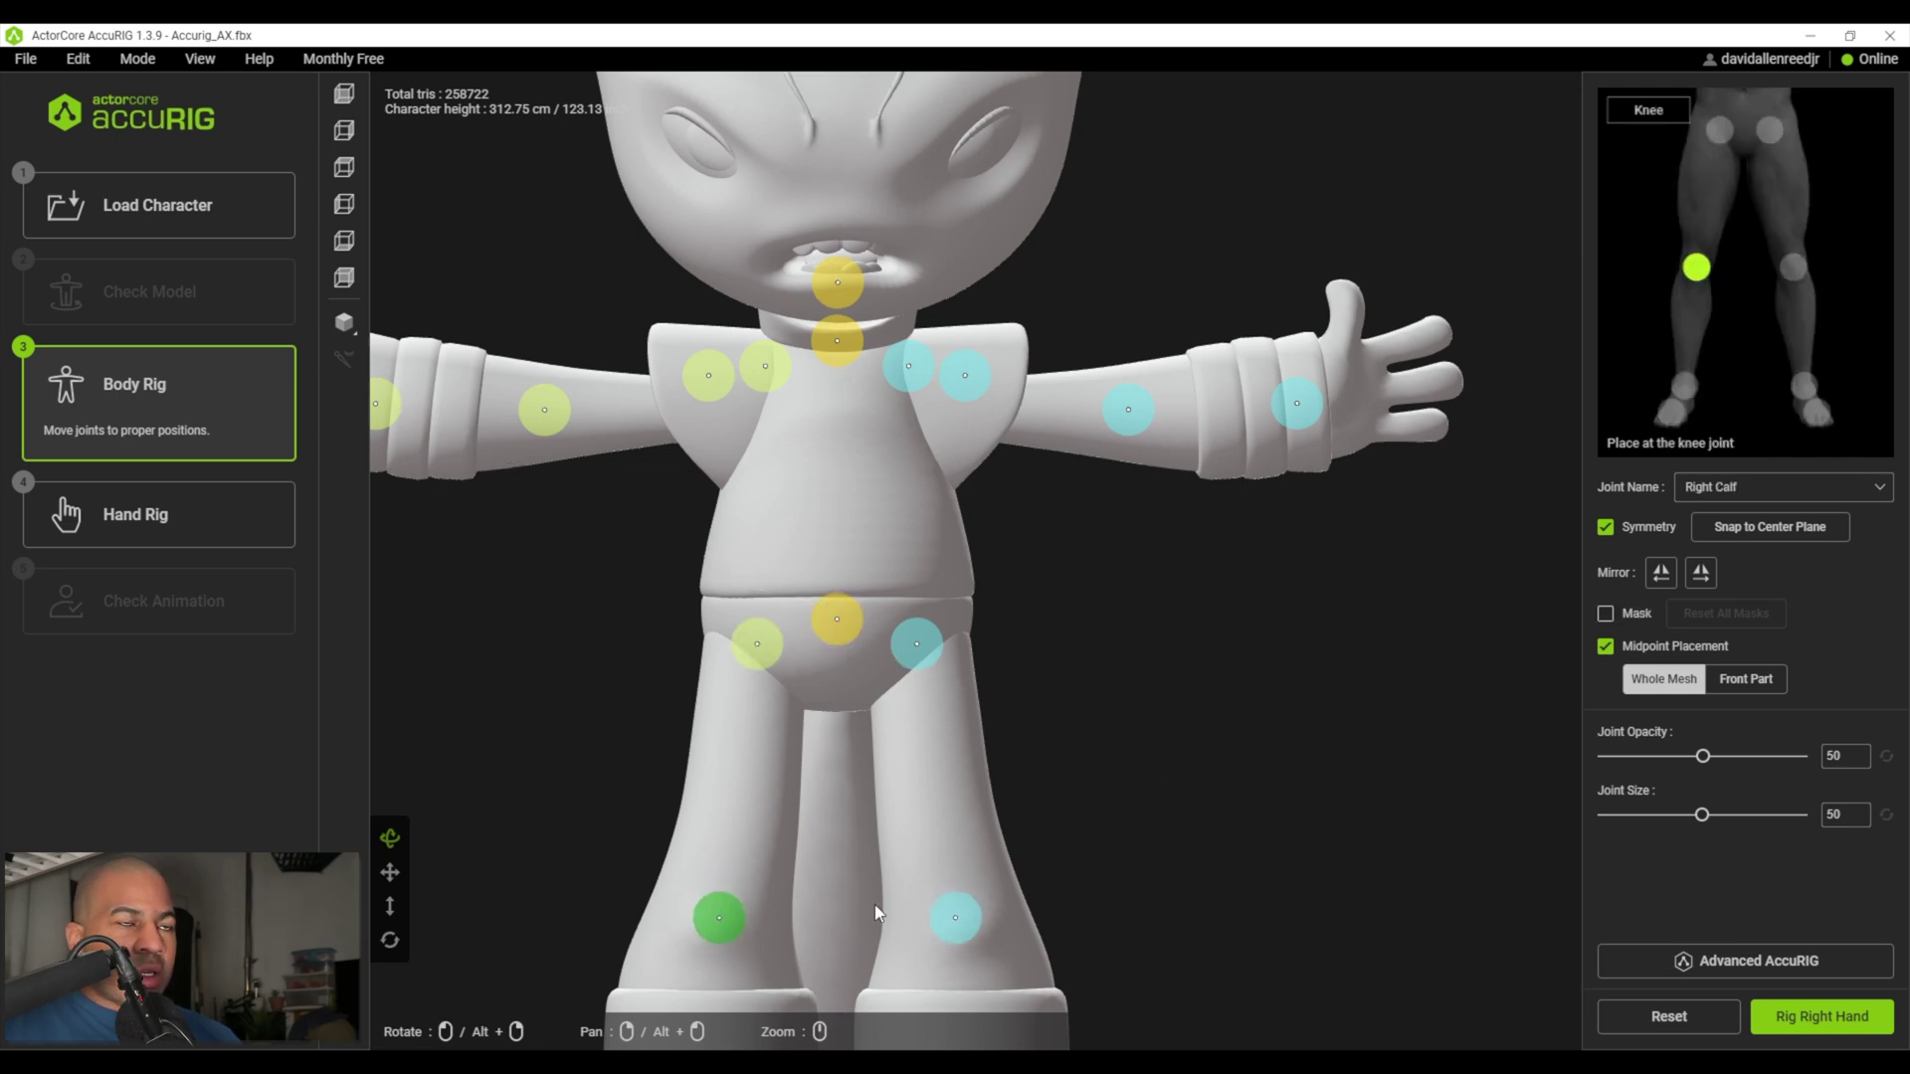
scroll(951, 879, down, 2)
scroll(630, 883, up, 1)
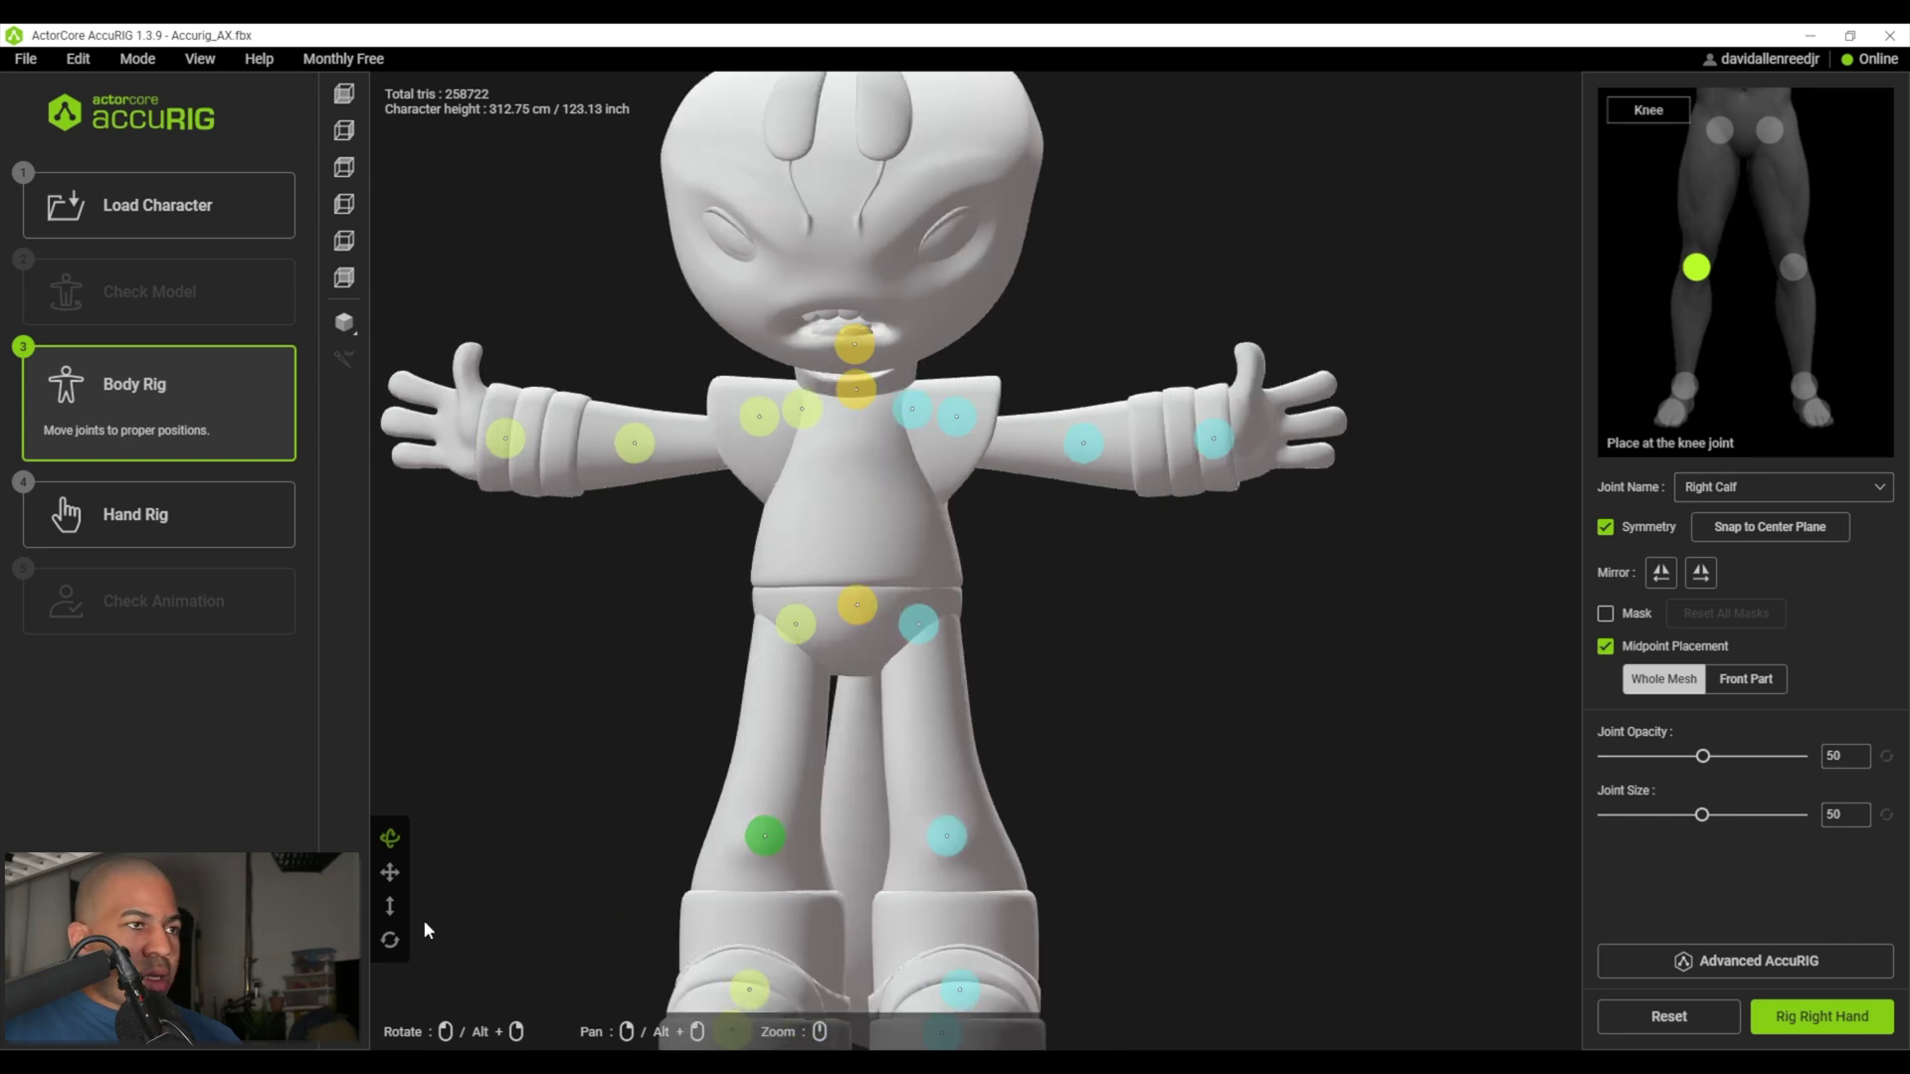
- Center the legs in a three-quarter side view and select the right ankle joint
click(391, 874)
drag(637, 840, 785, 640)
scroll(823, 647, down, 1)
scroll(820, 661, up, 2)
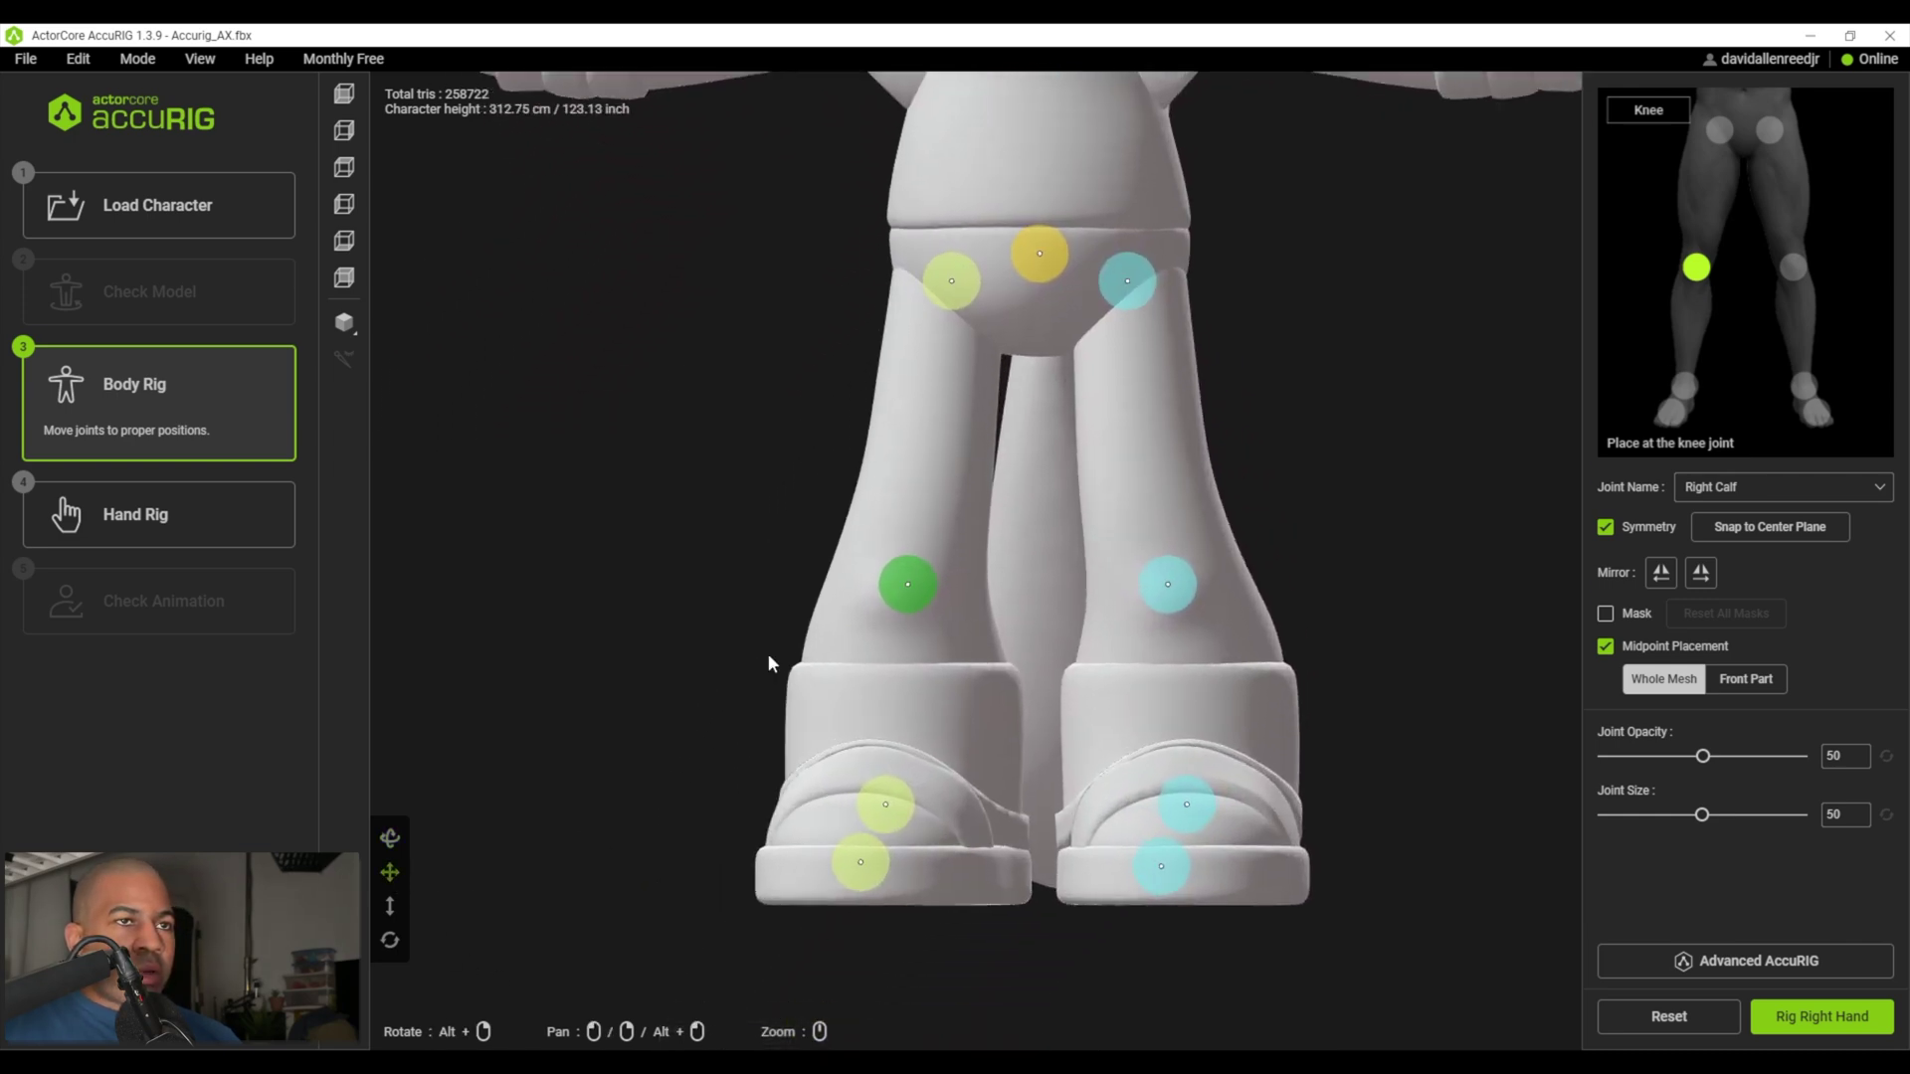
scroll(736, 667, down, 1)
scroll(720, 660, up, 2)
click(390, 838)
drag(646, 758, 554, 904)
click(1024, 836)
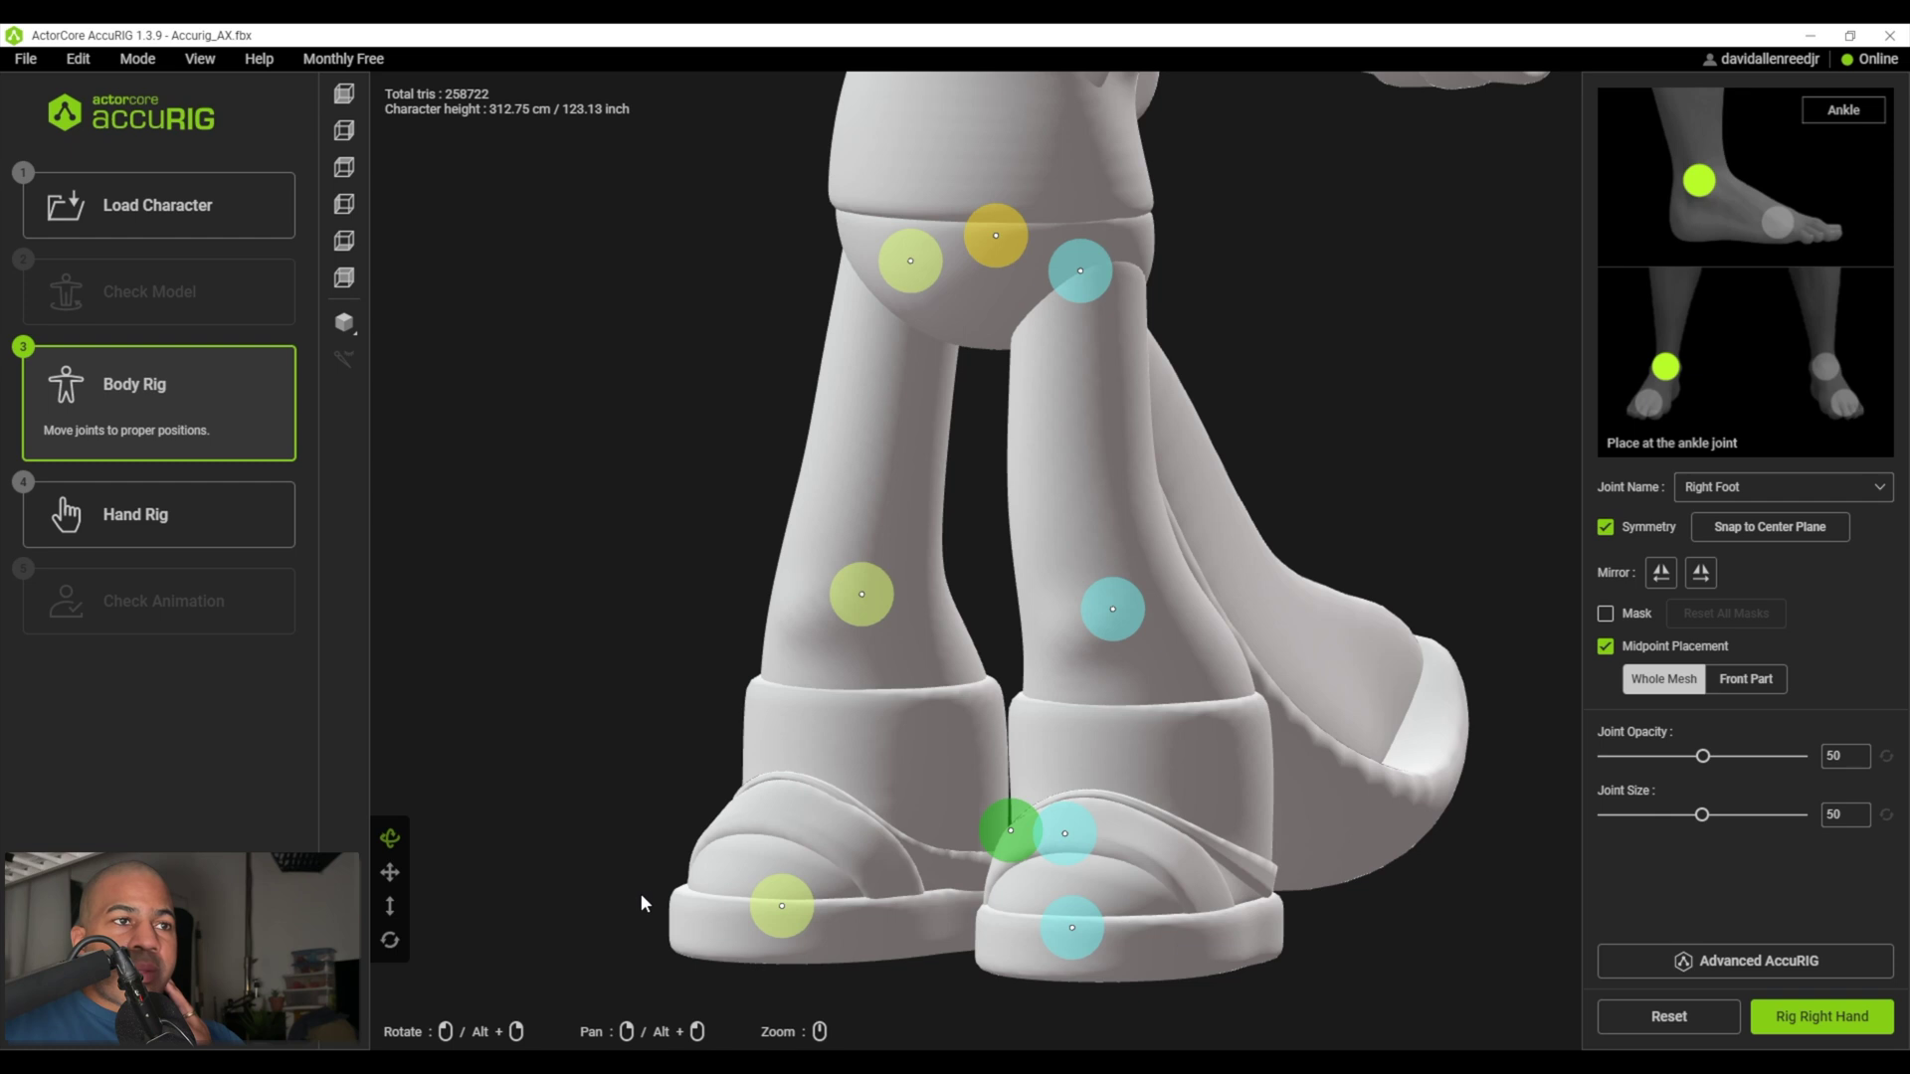
- Check the left knee joint from the front, then frame the right hand
scroll(641, 892, down, 1)
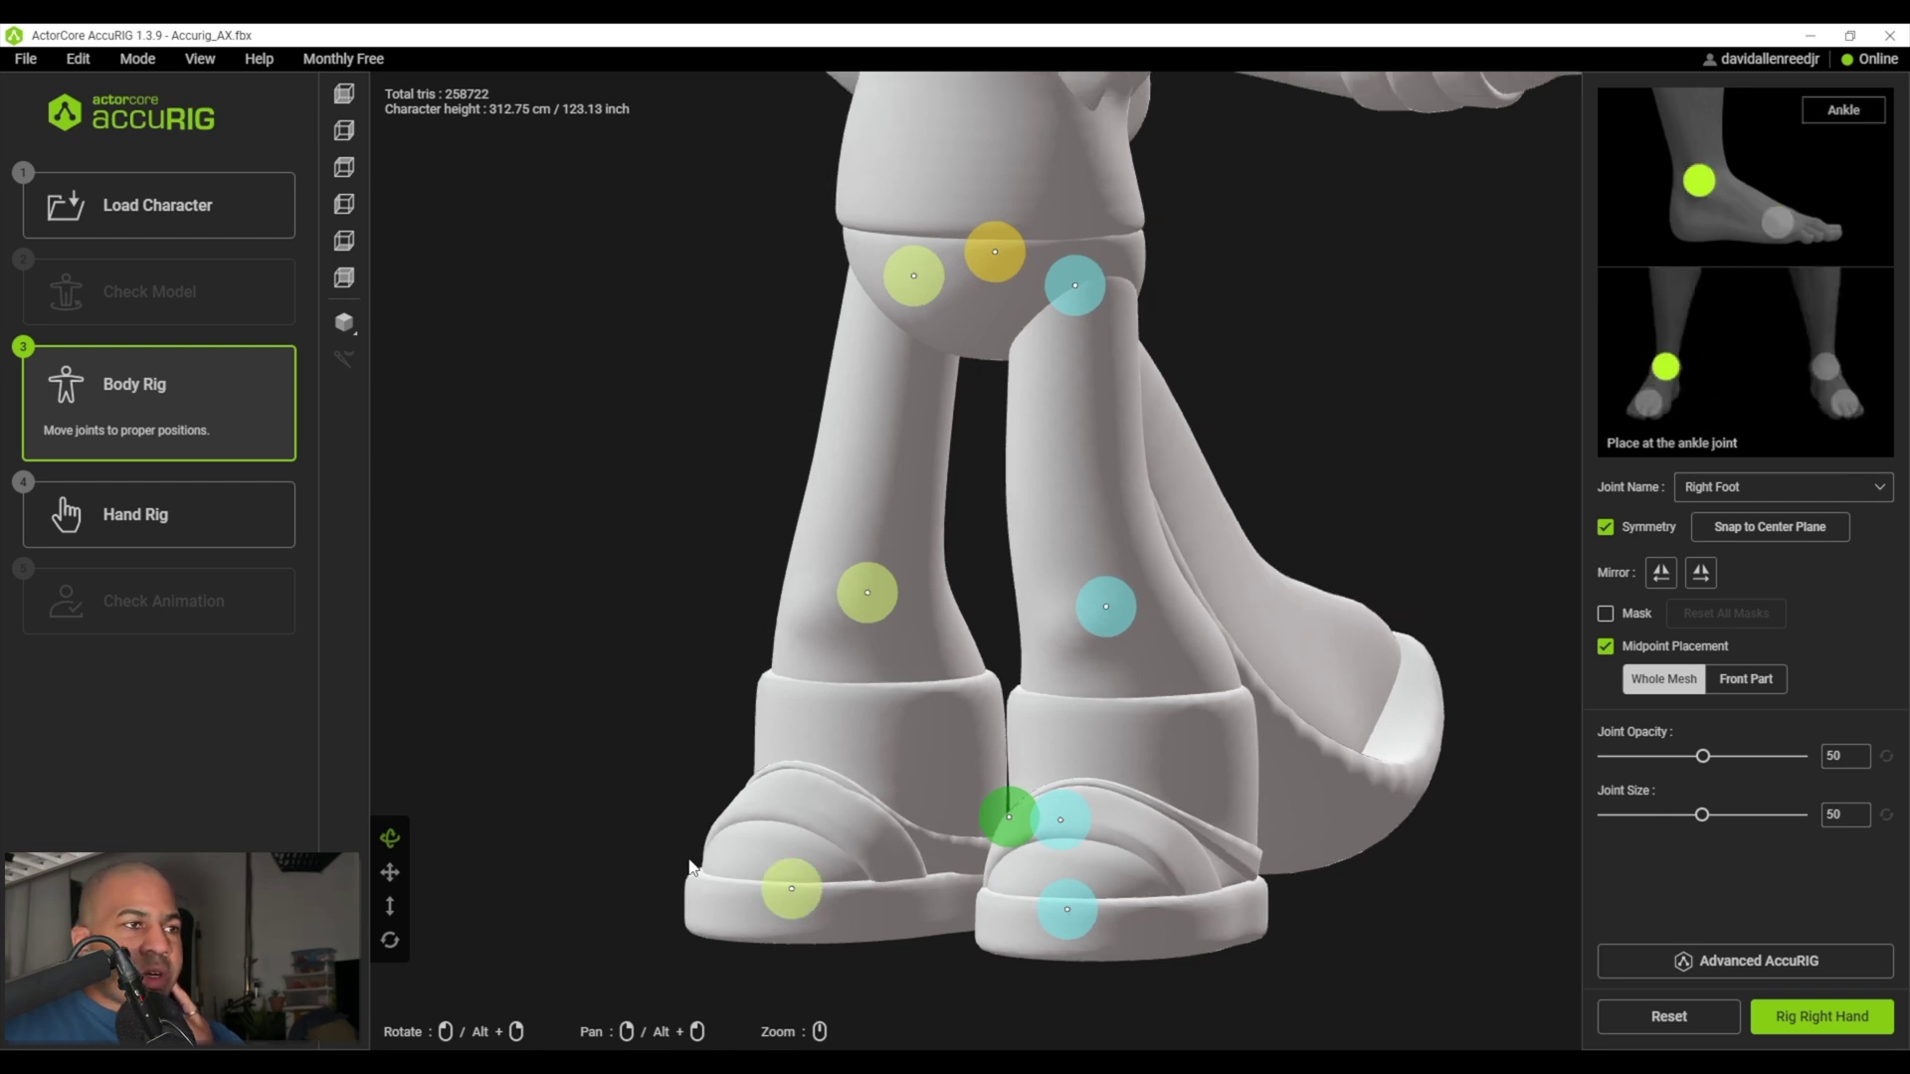
drag(660, 853, 1295, 736)
click(1189, 600)
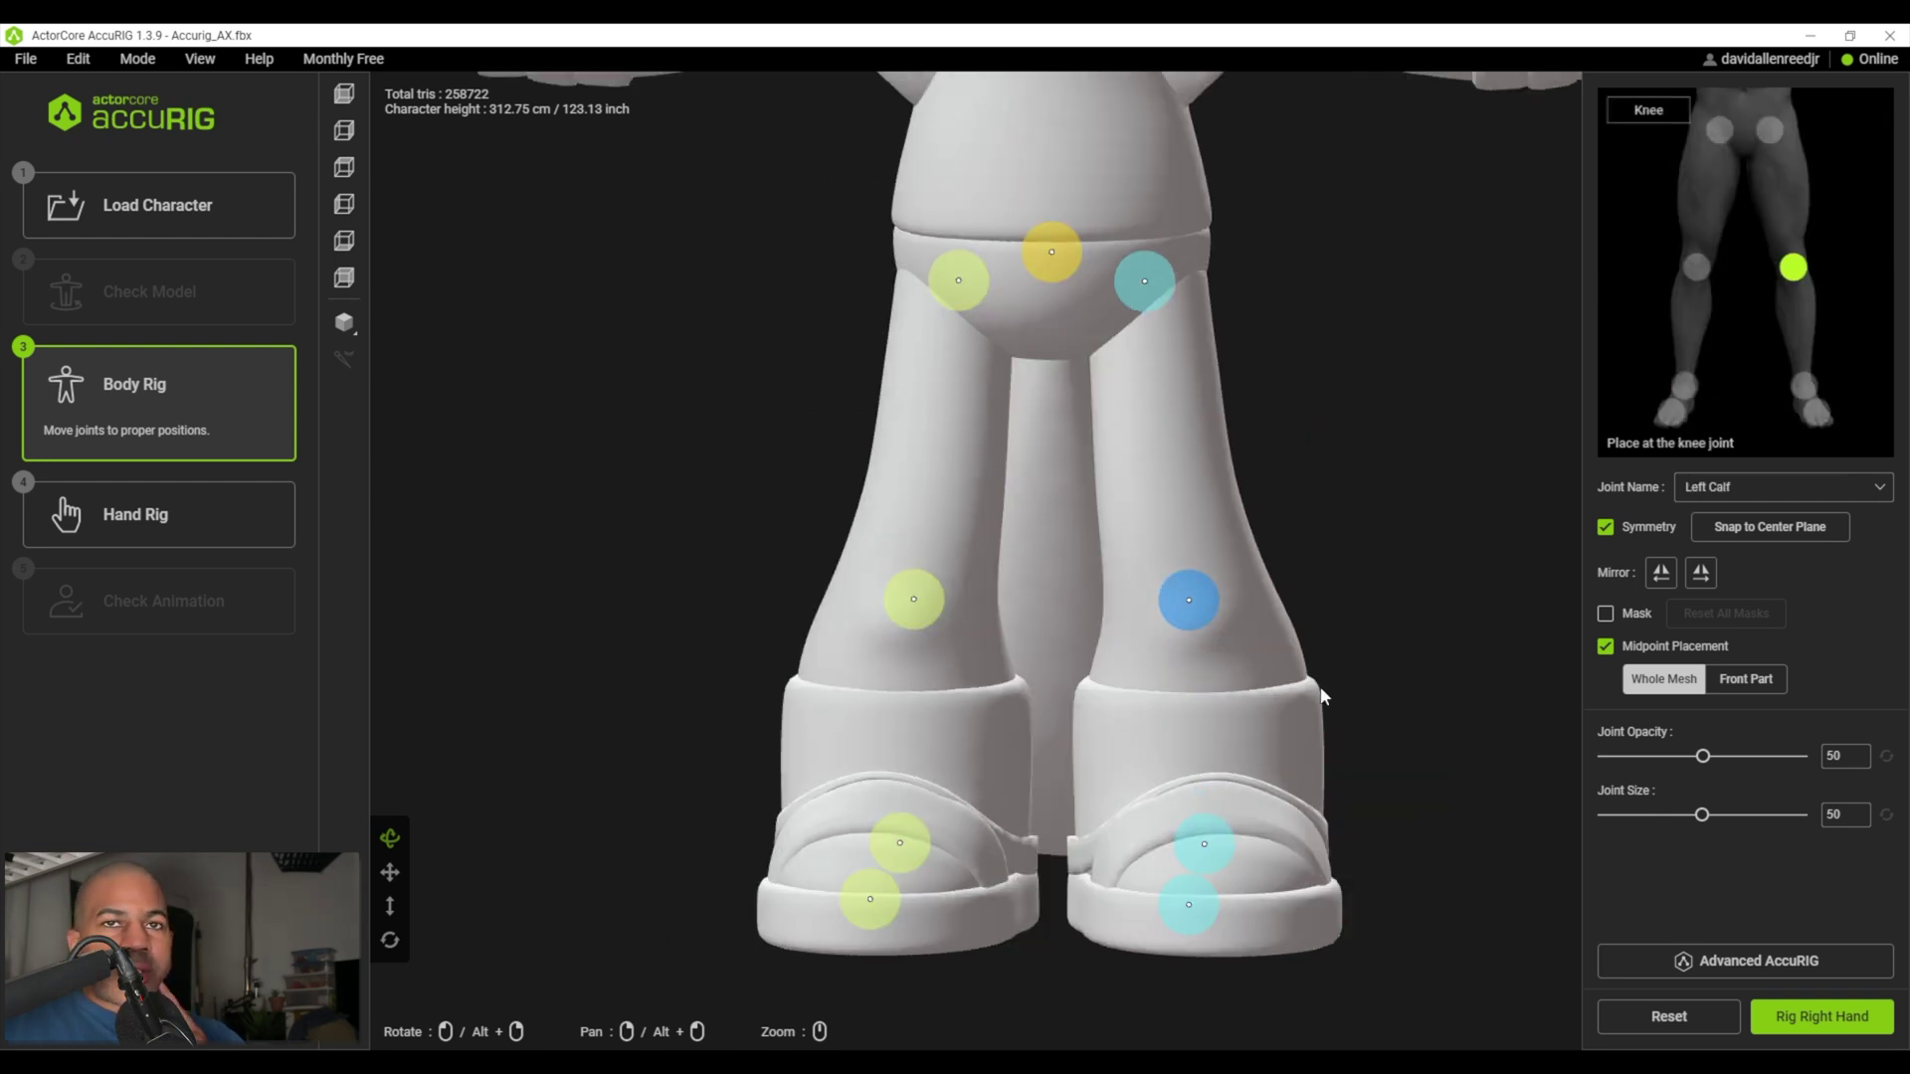
drag(1702, 815, 1702, 814)
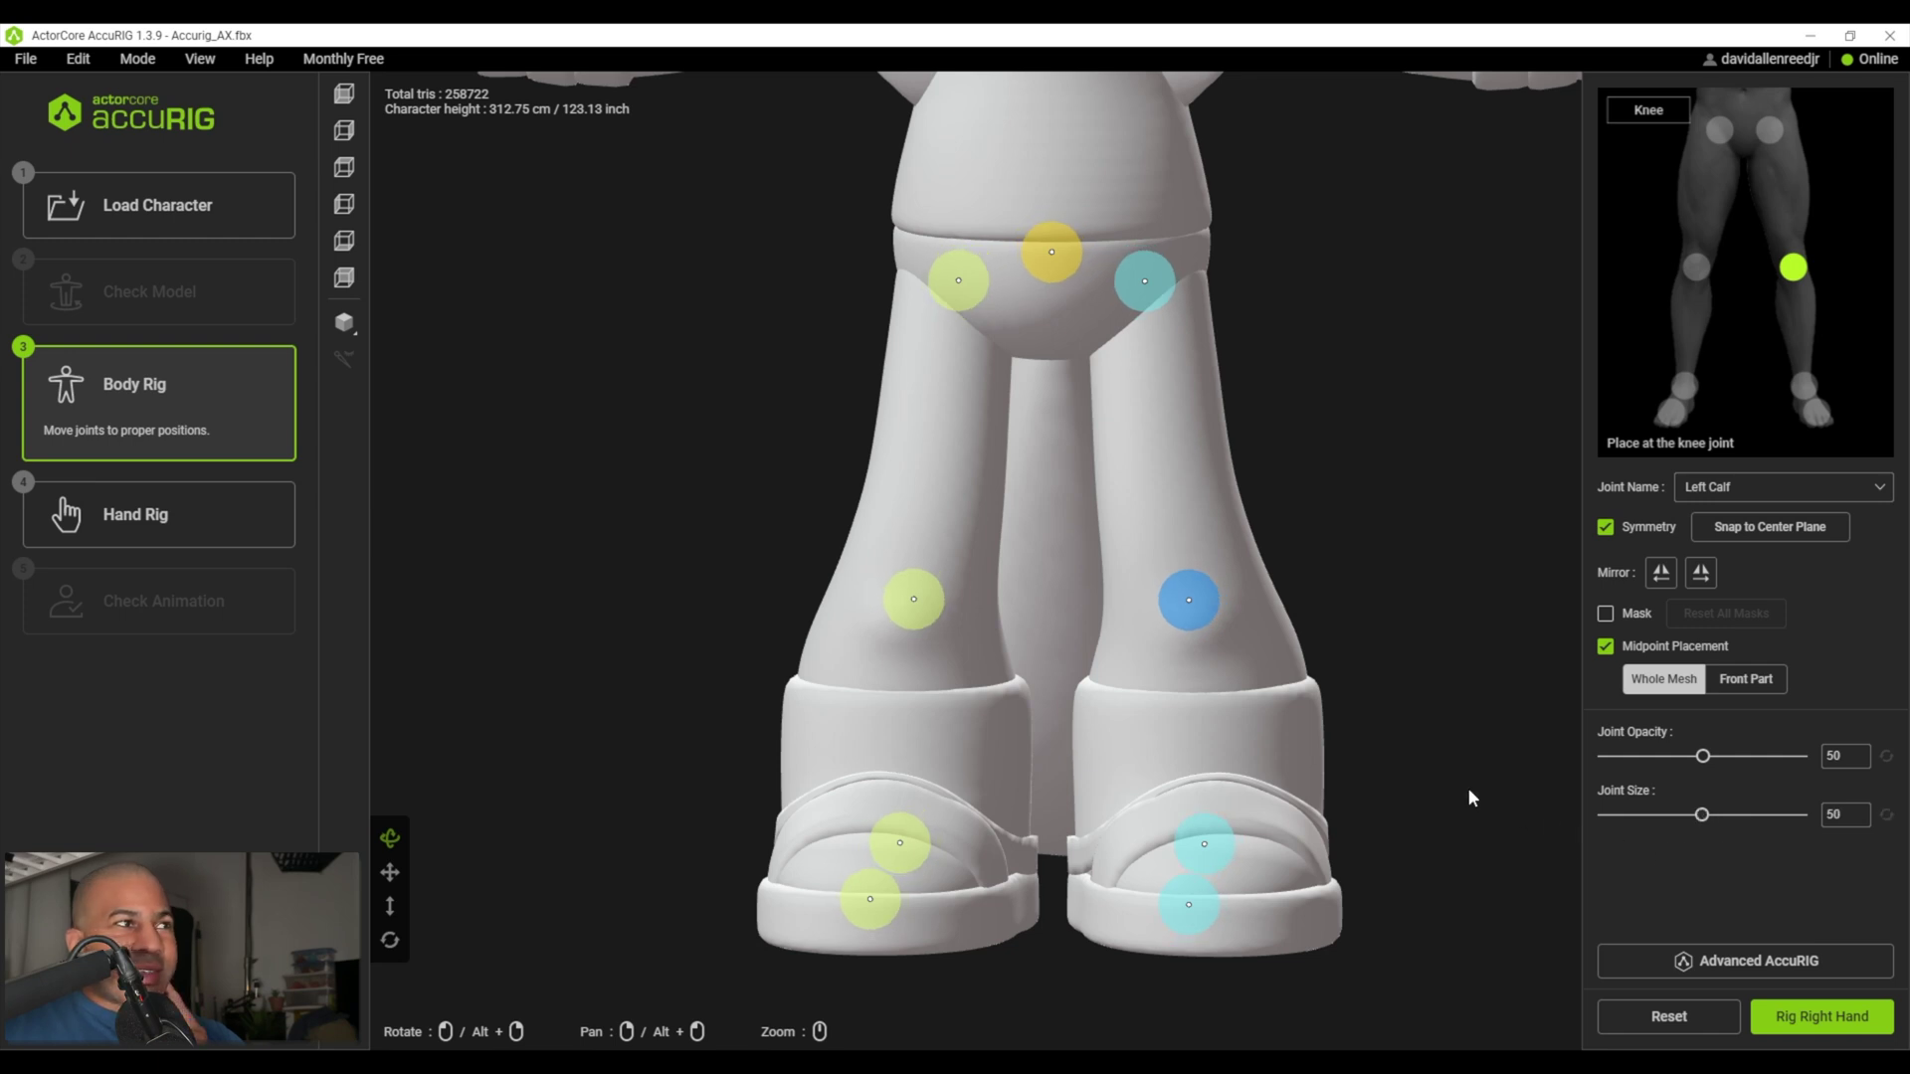
middle_drag(1337, 750, 892, 644)
click(389, 838)
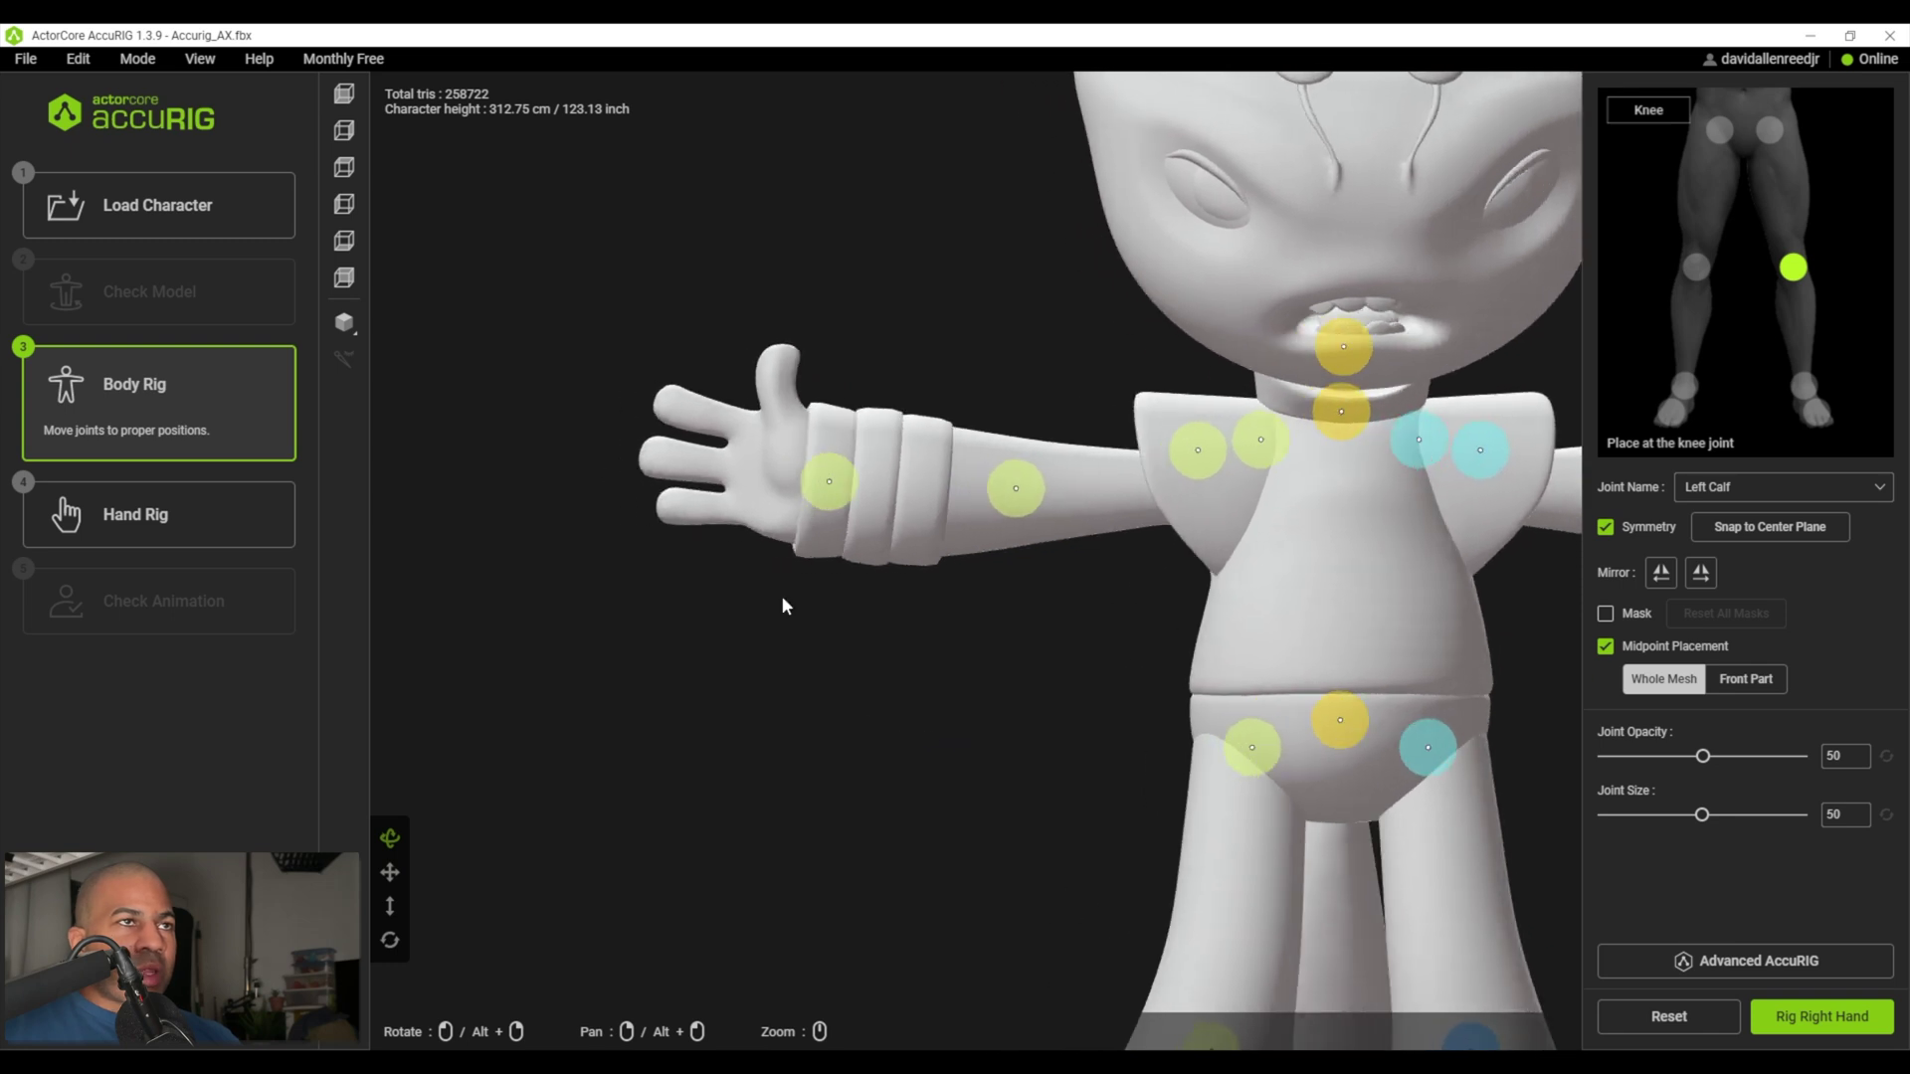
scroll(516, 811, up, 5)
middle_drag(517, 811, 874, 901)
click(1802, 1016)
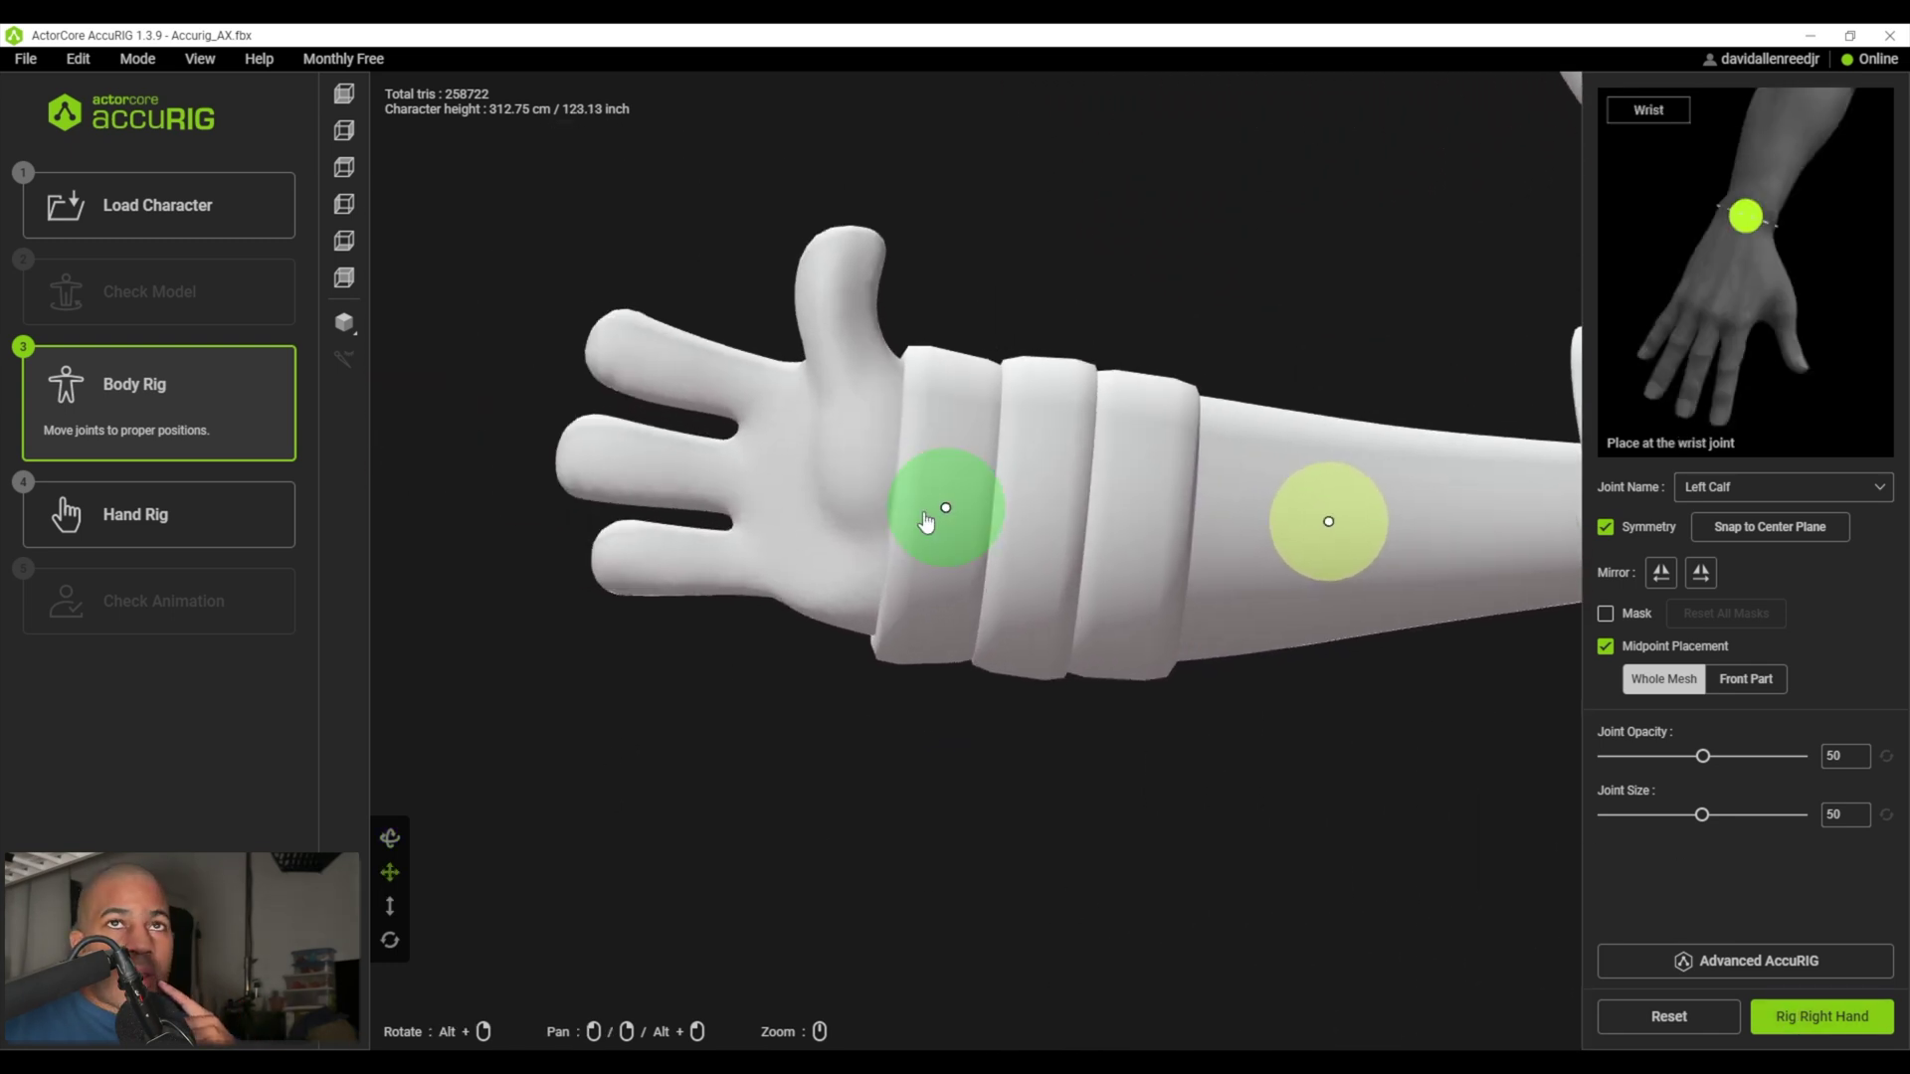
- Rig the right hand with 4 fingers
click(1805, 1017)
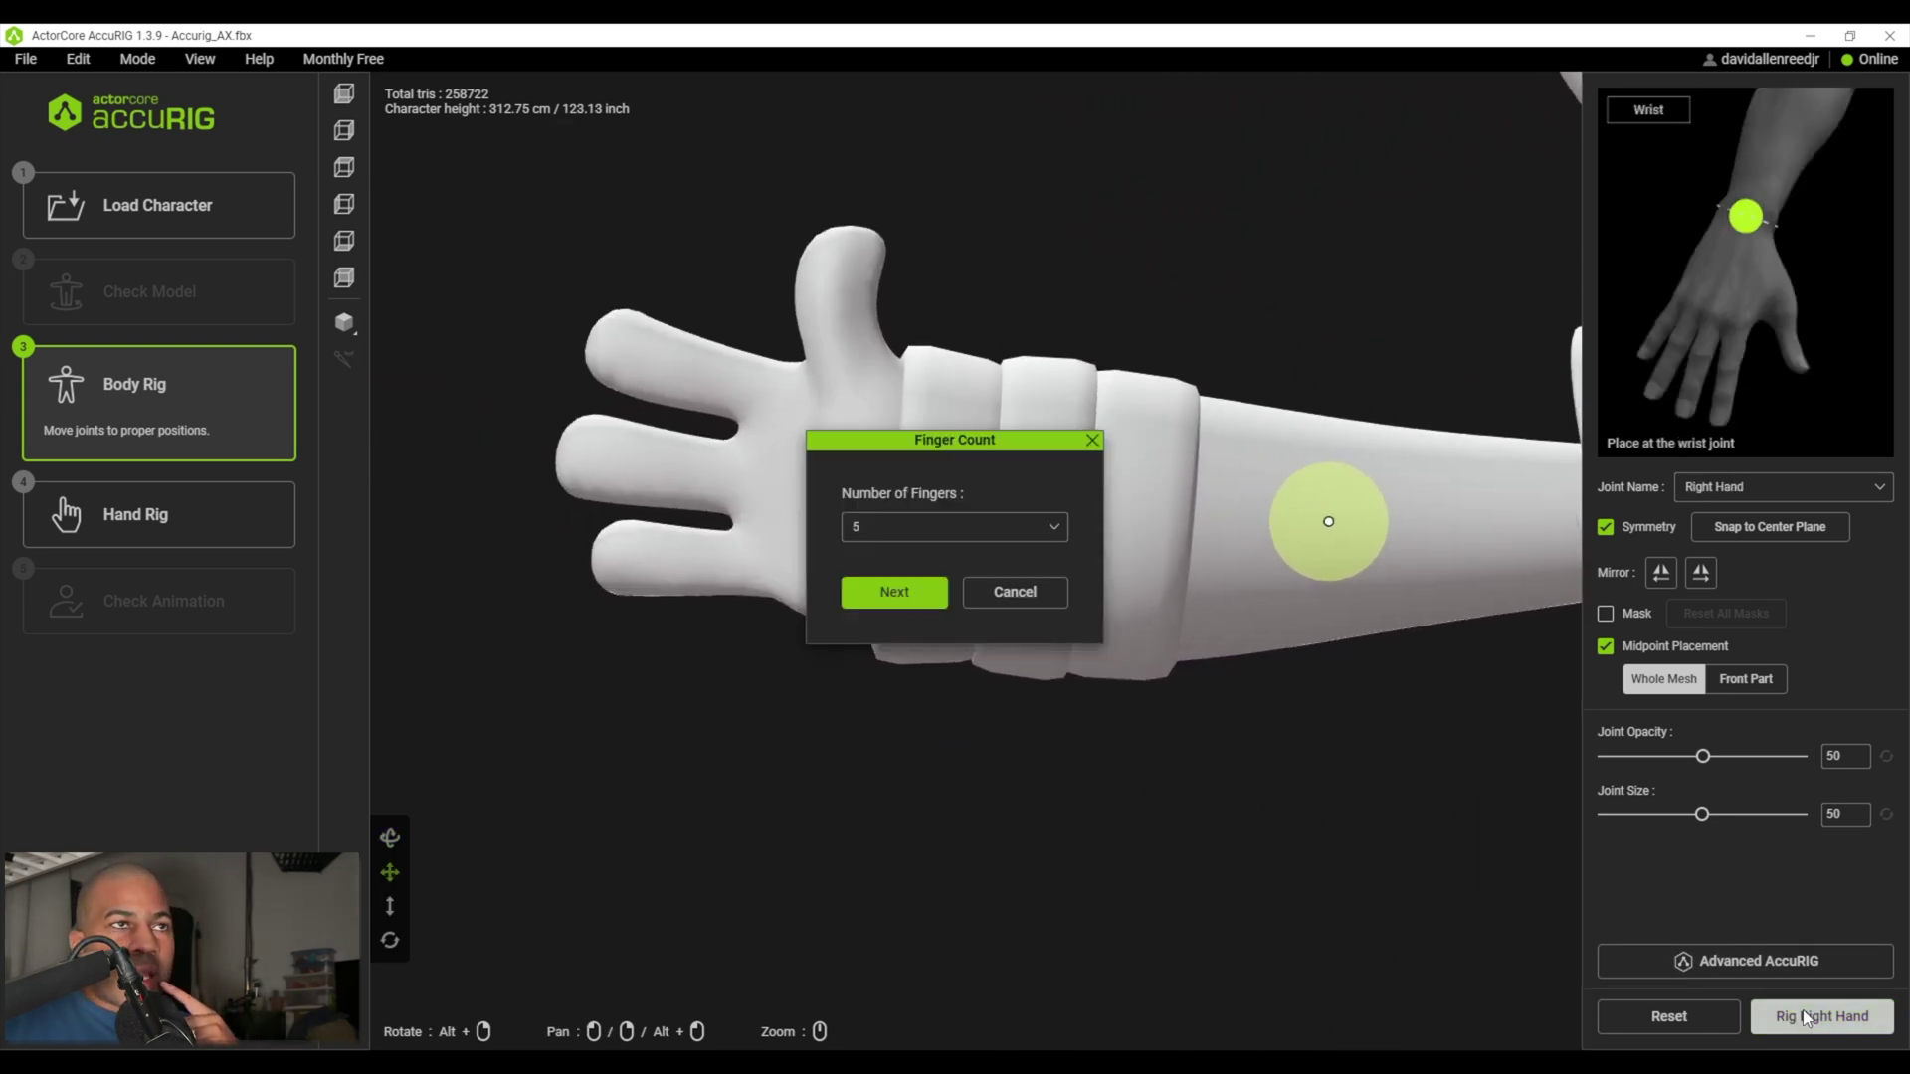
click(1052, 526)
click(1002, 656)
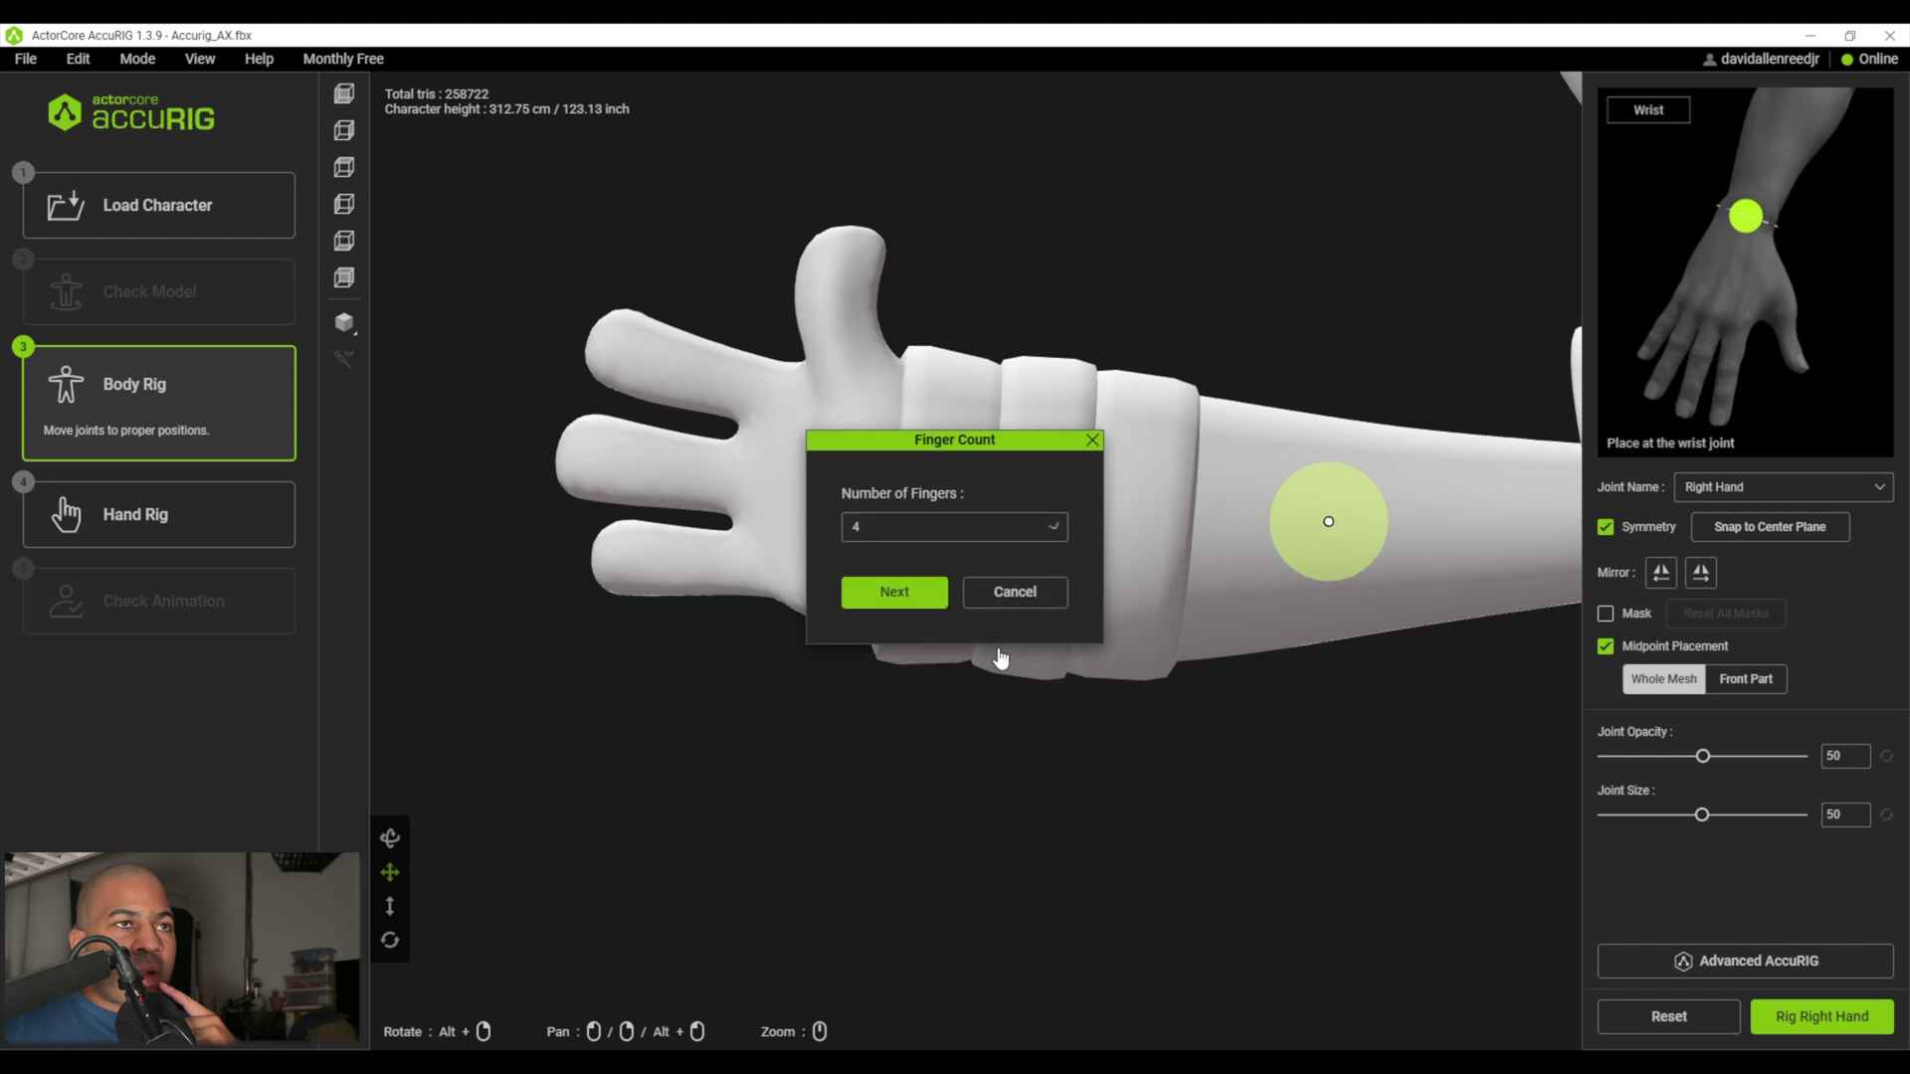
click(895, 591)
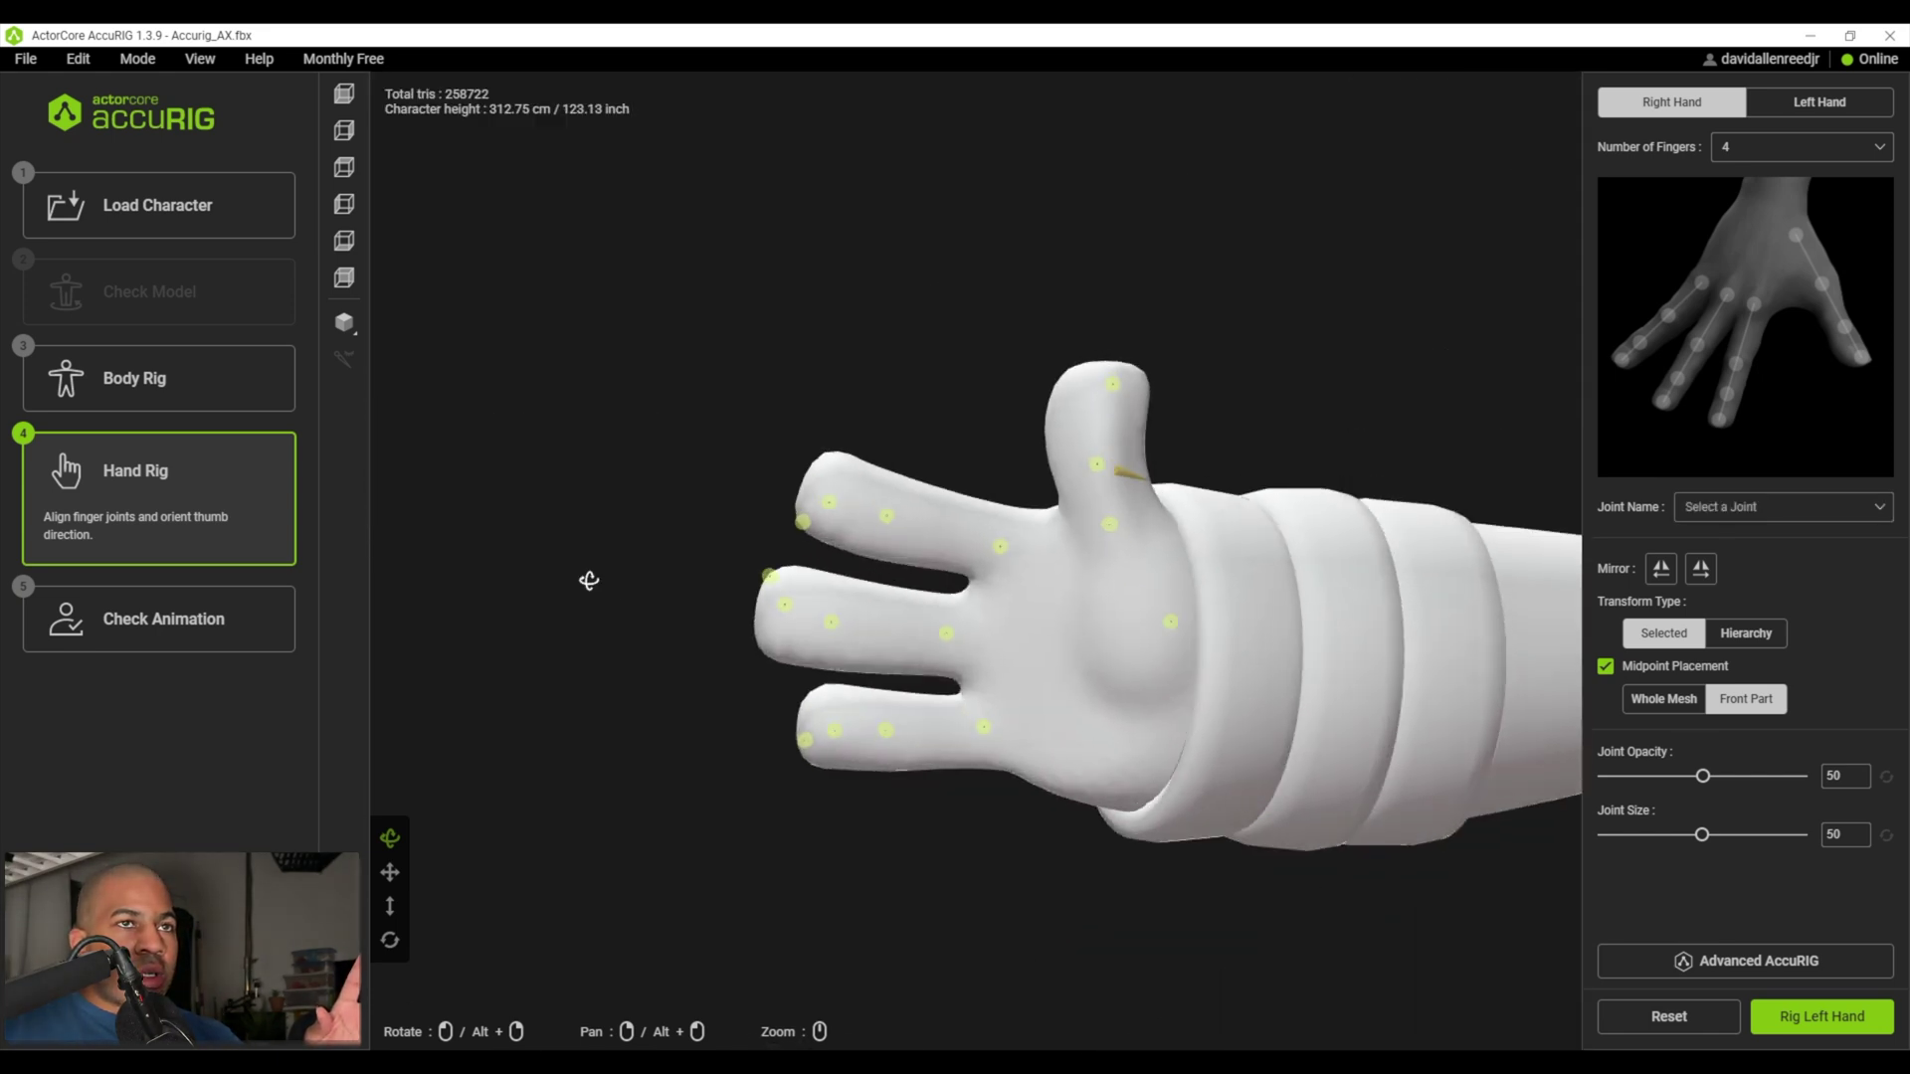
- Reposition the index and middle finger middle joints on the right hand
click(1170, 625)
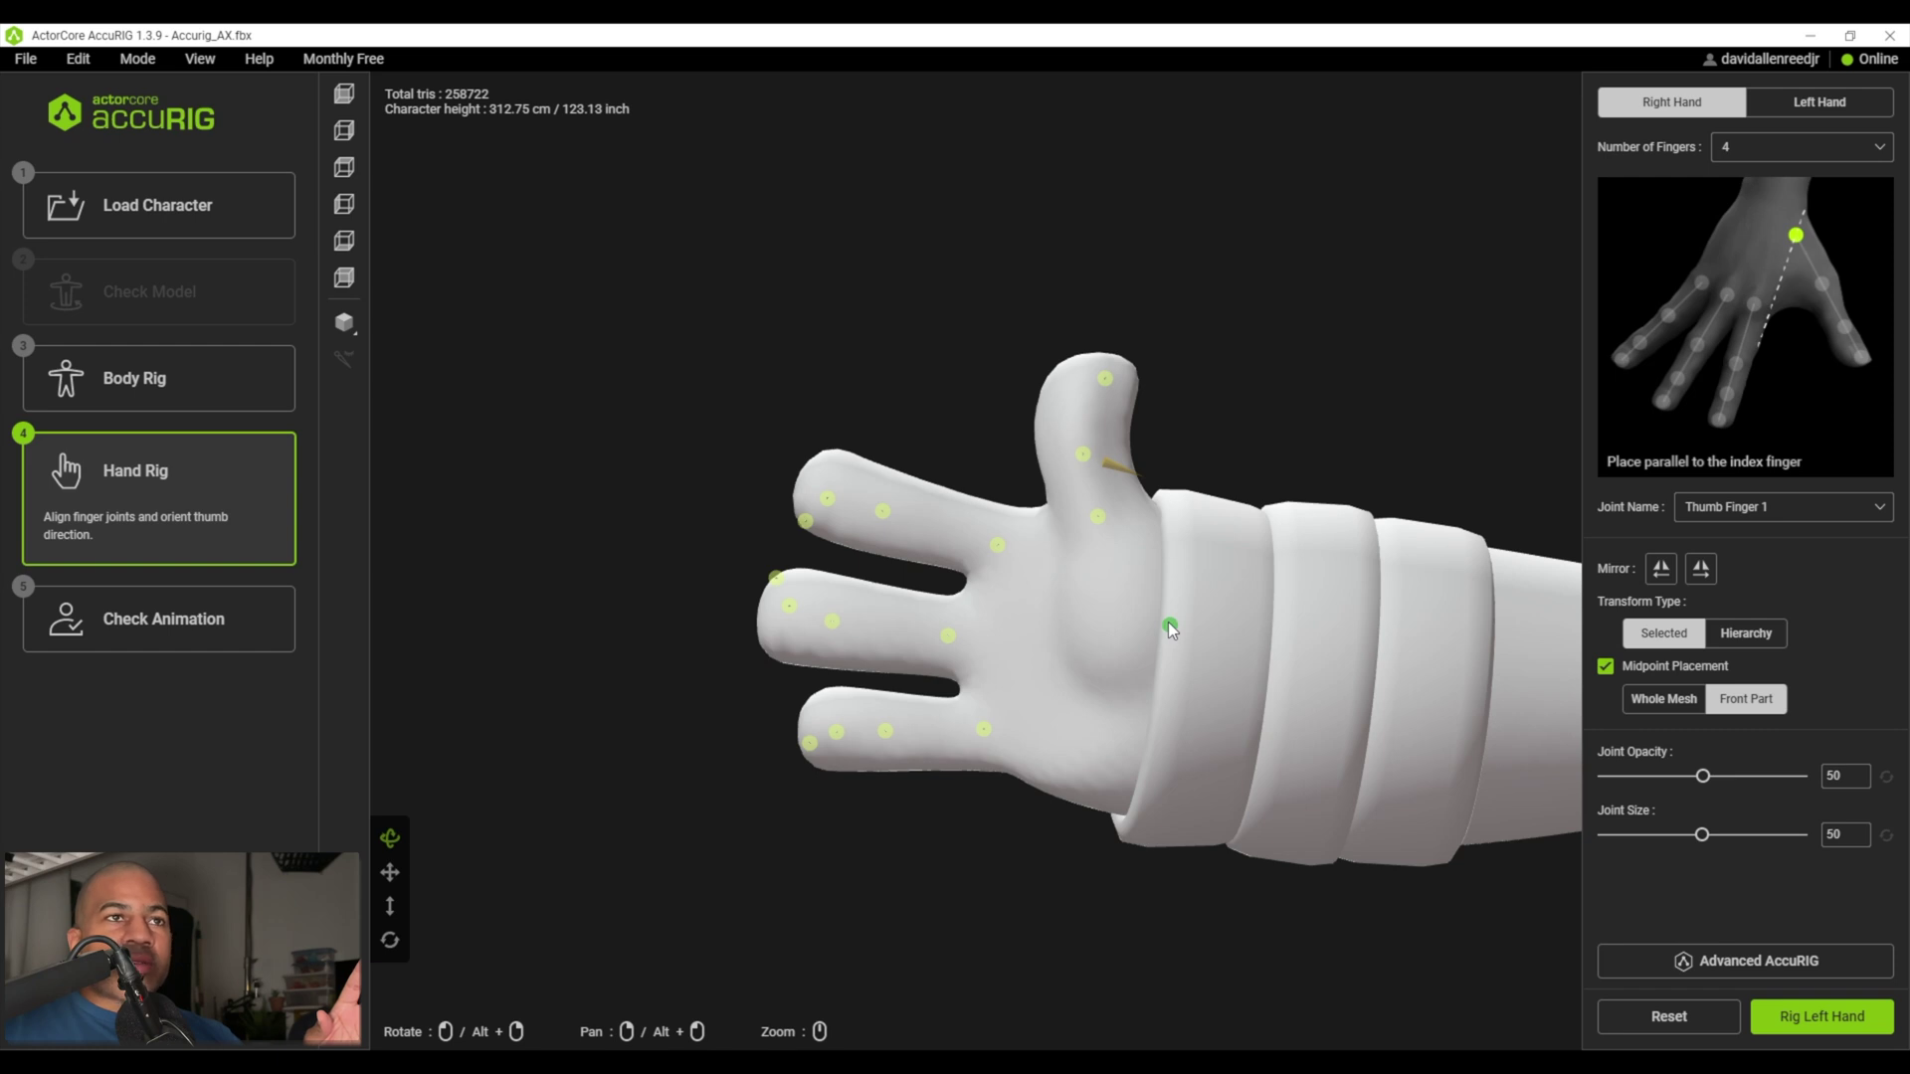
drag(992, 319, 1050, 324)
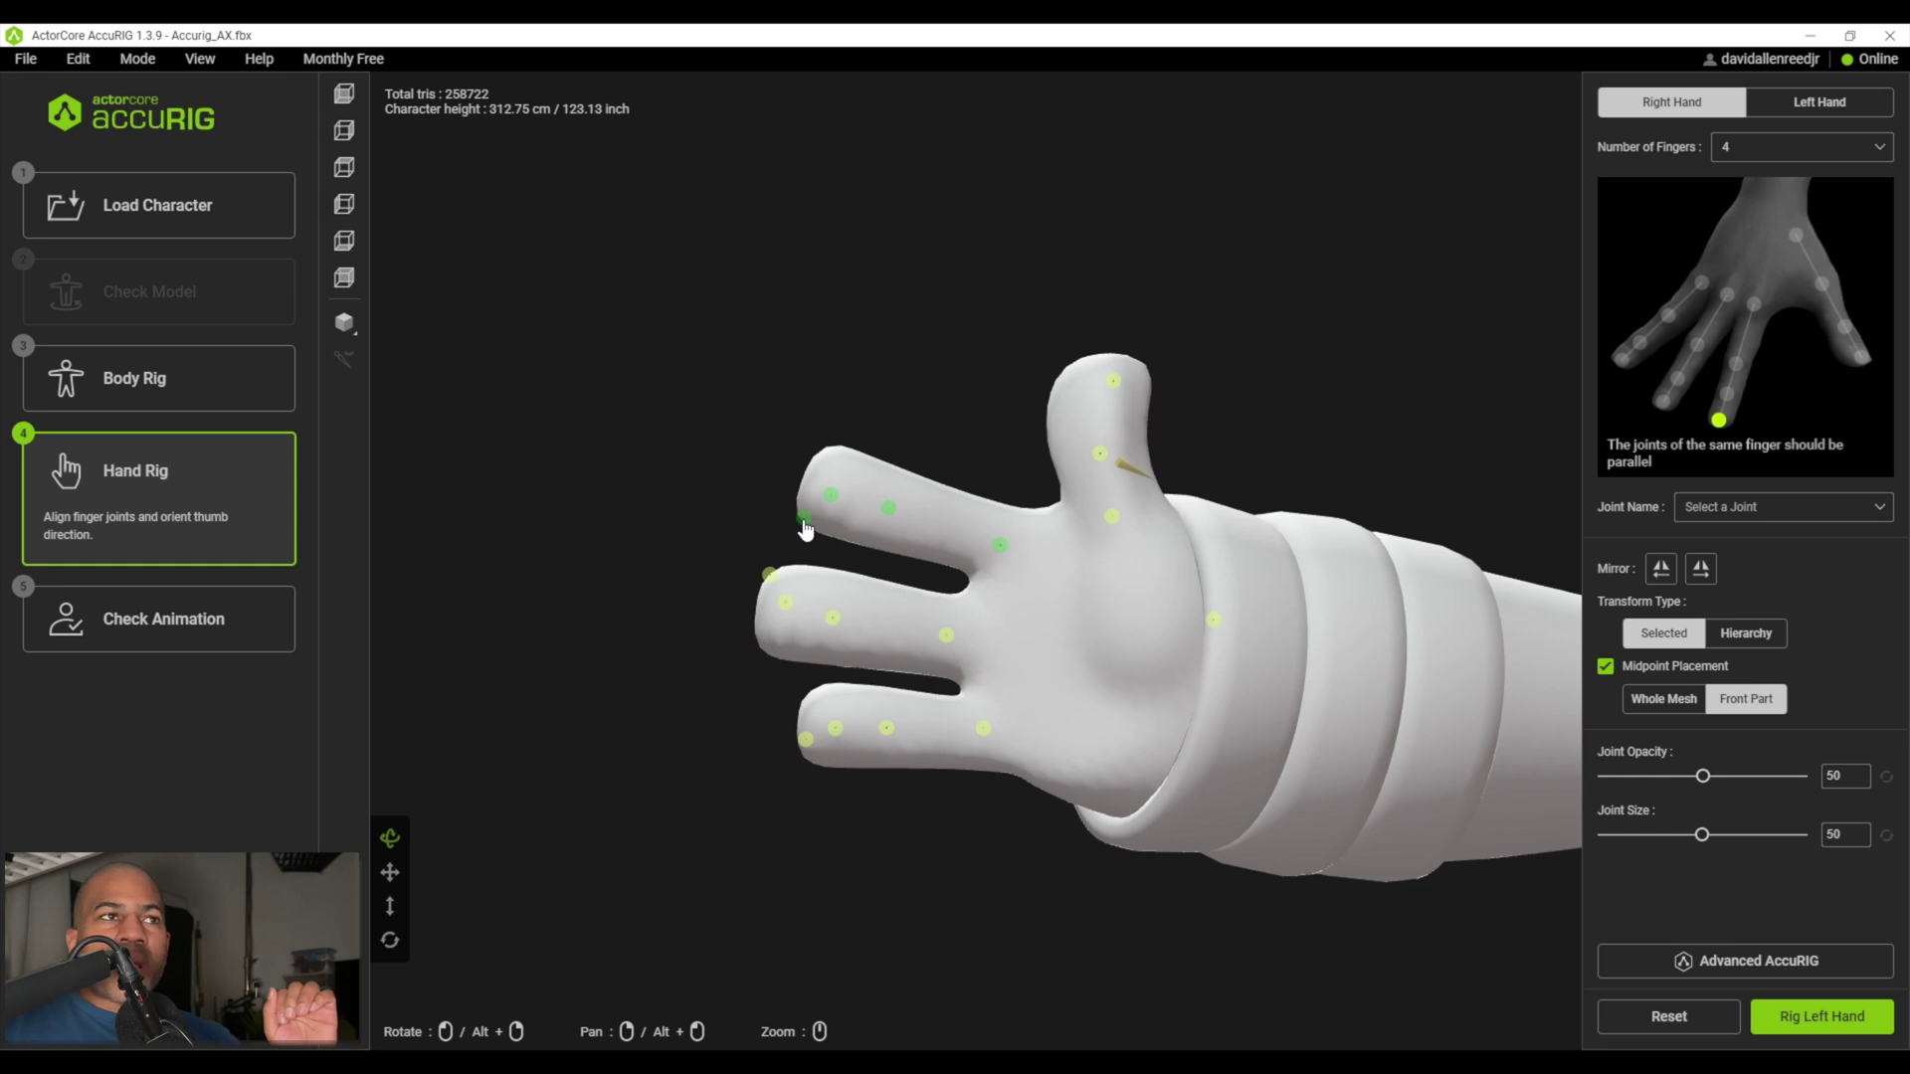
drag(888, 508, 912, 524)
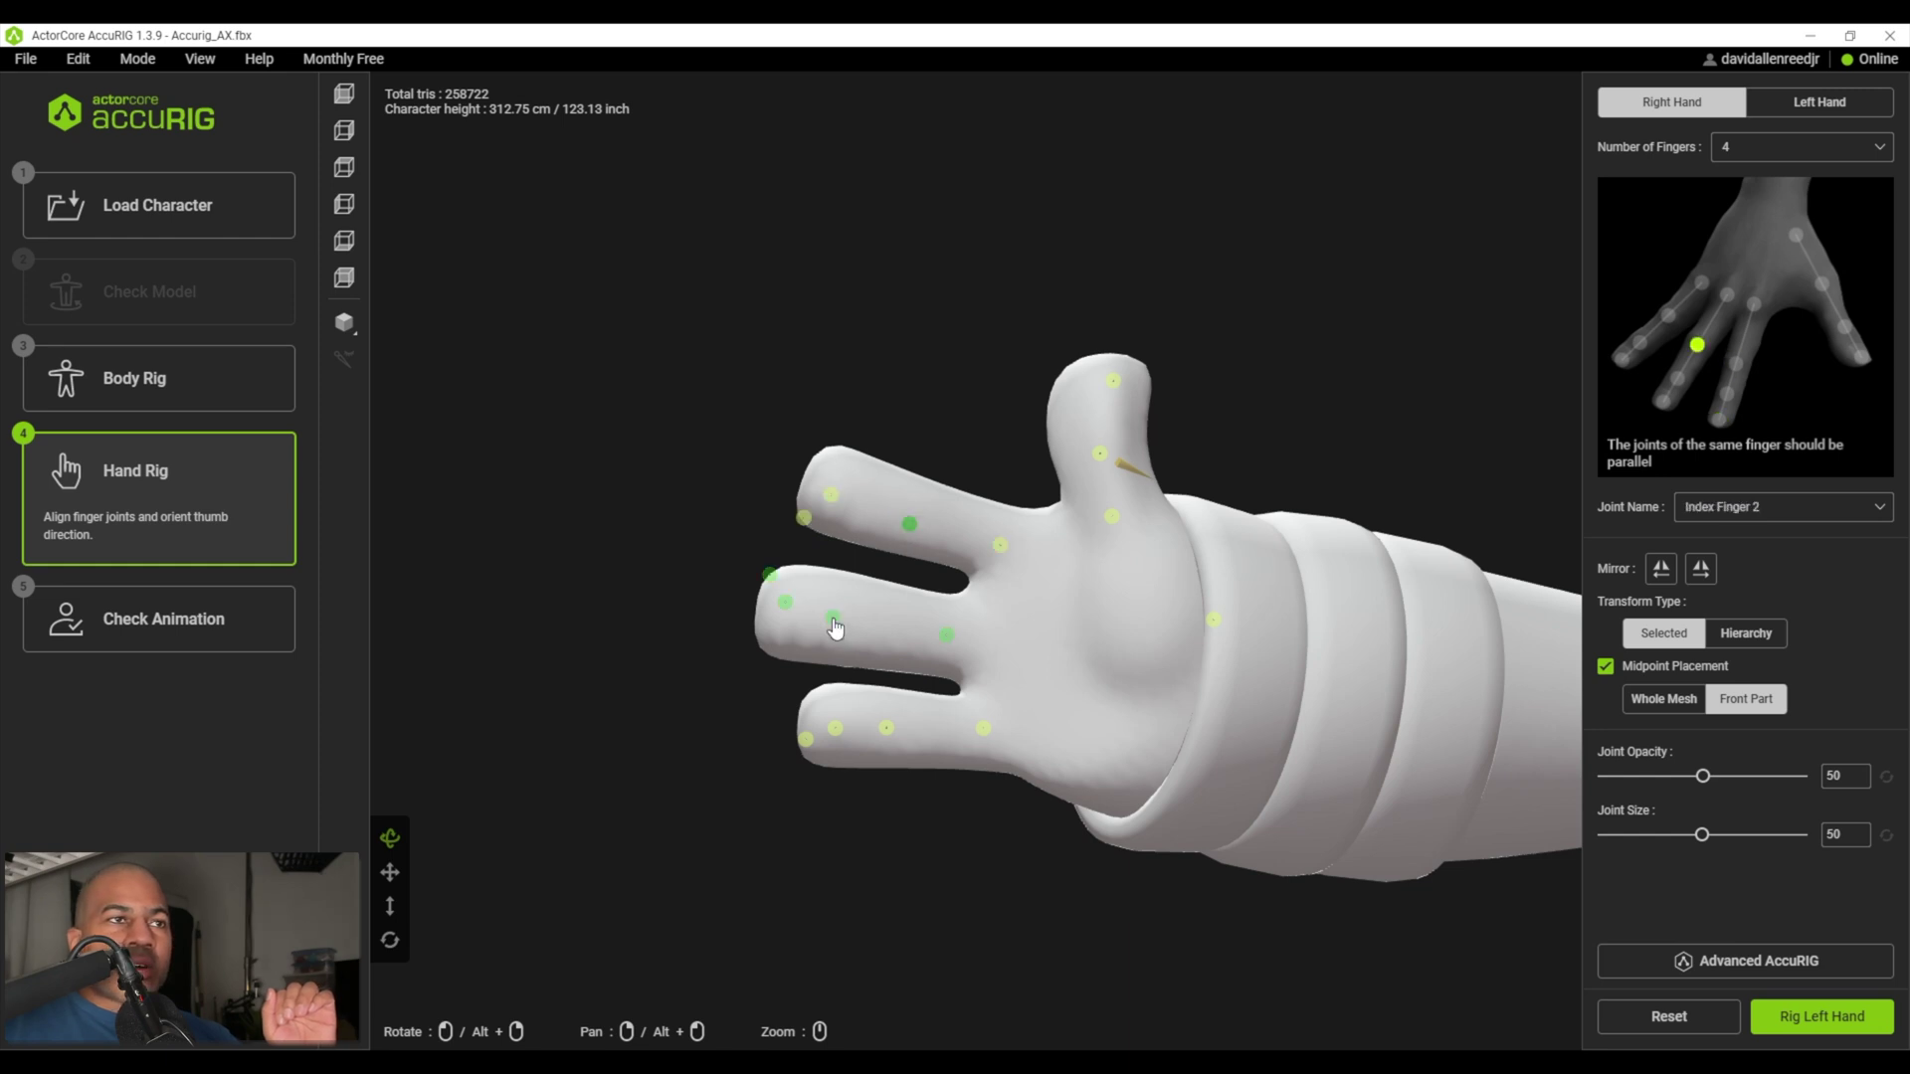
drag(833, 617, 870, 623)
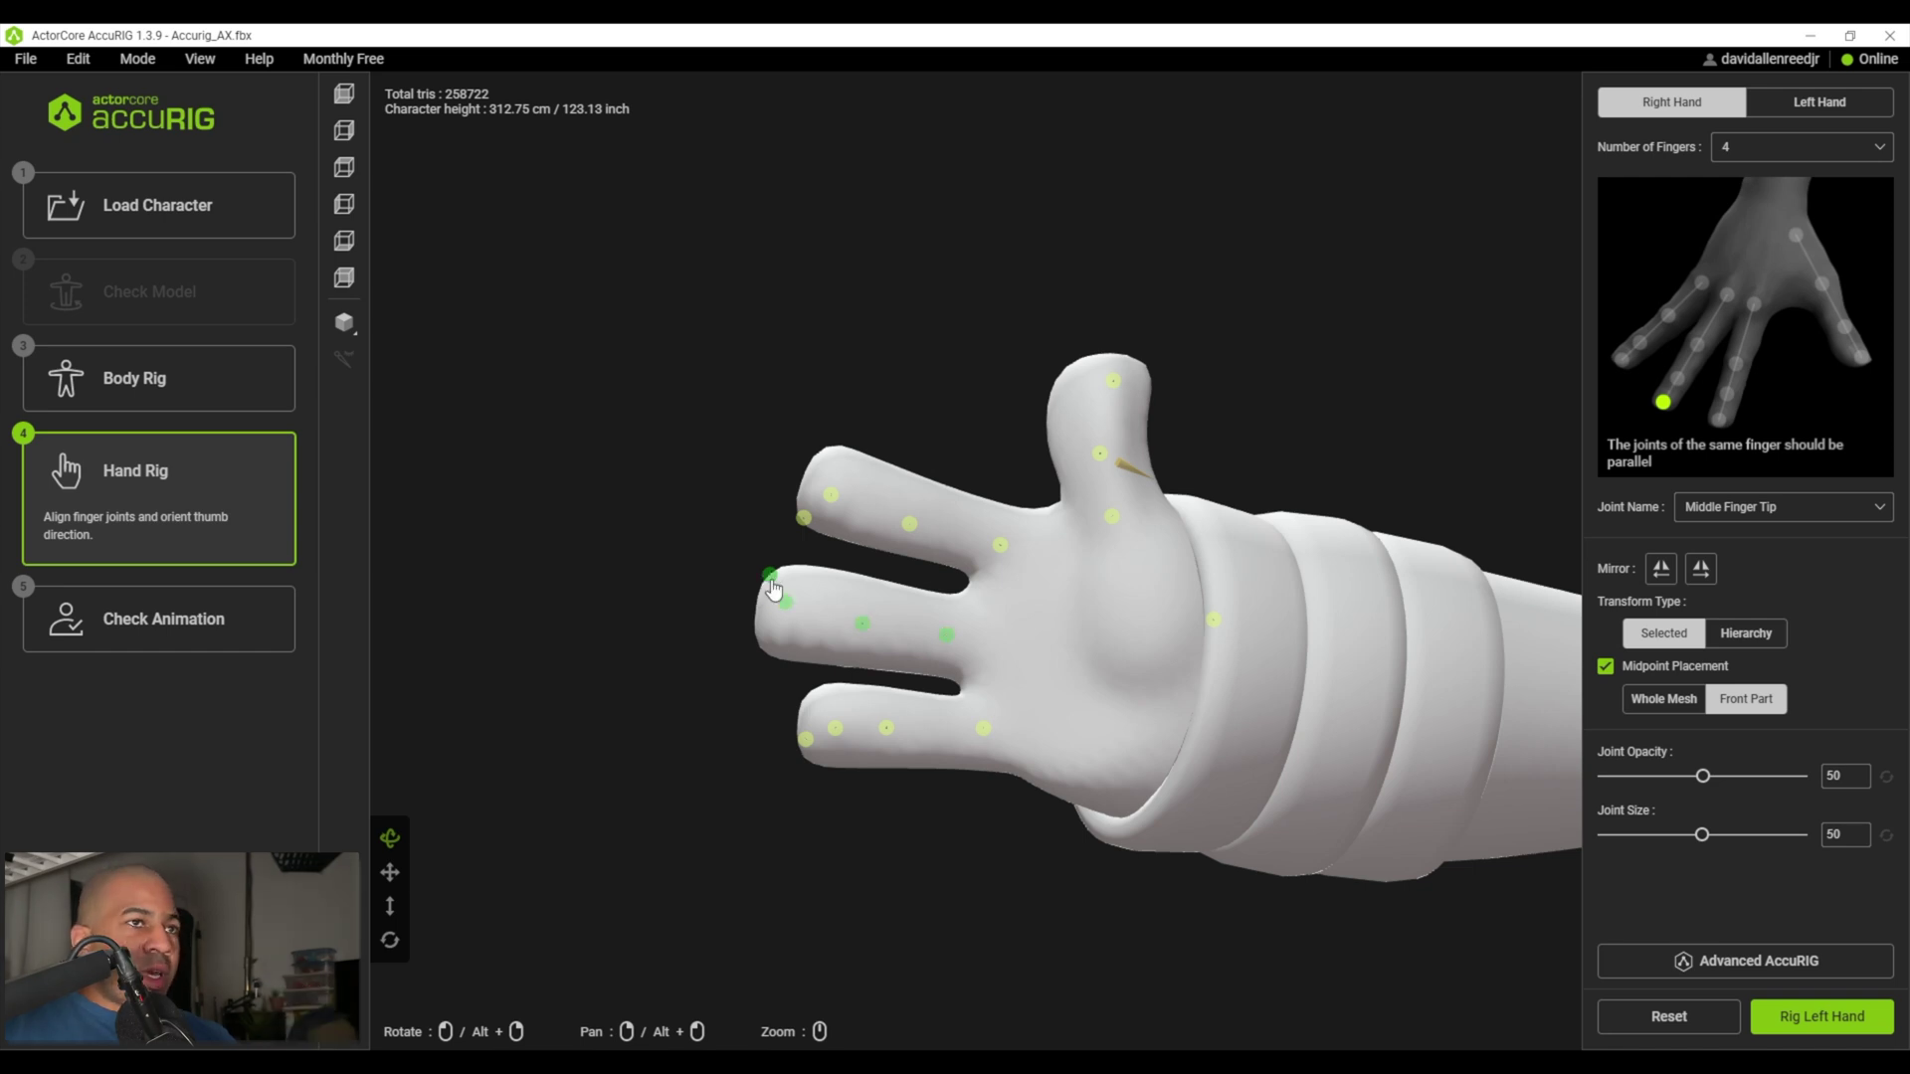
key(w)
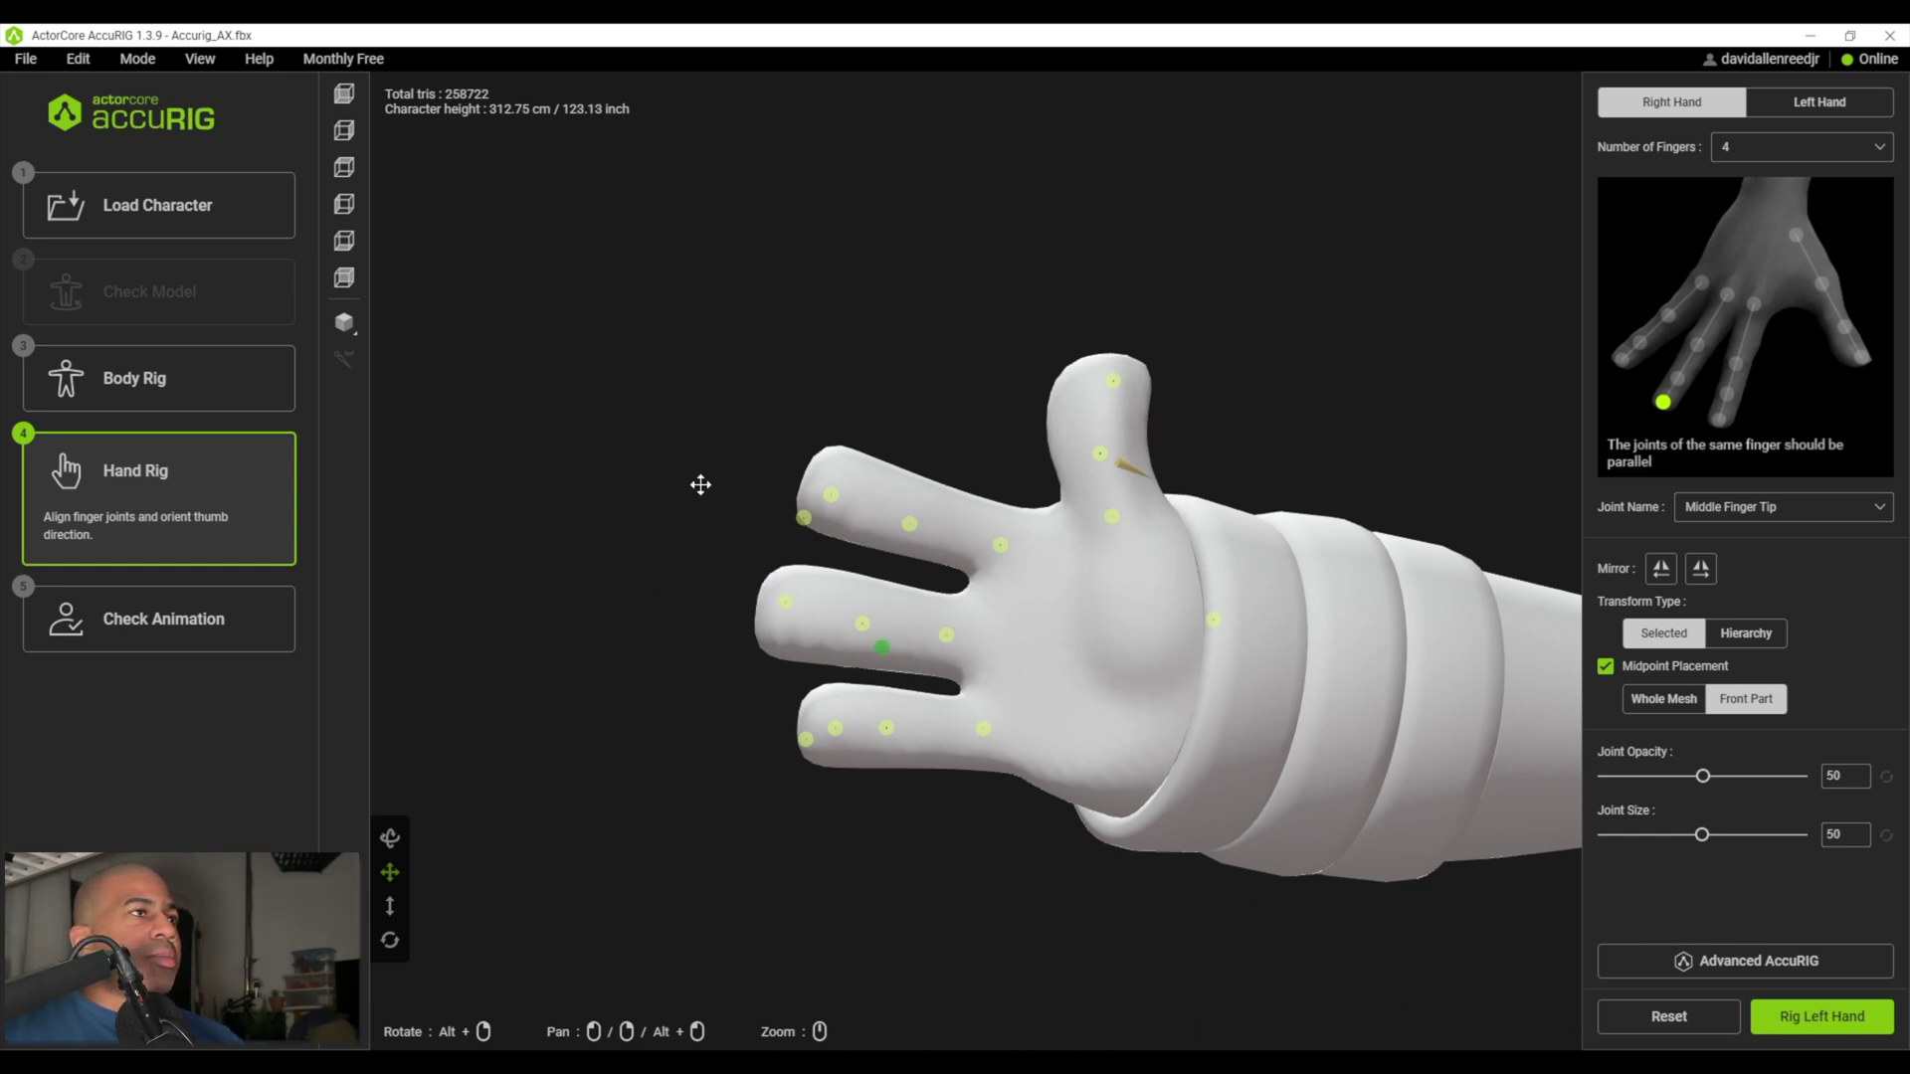
- Pull the middle and pinky fingertip joints past the finger ends
drag(692, 375, 736, 567)
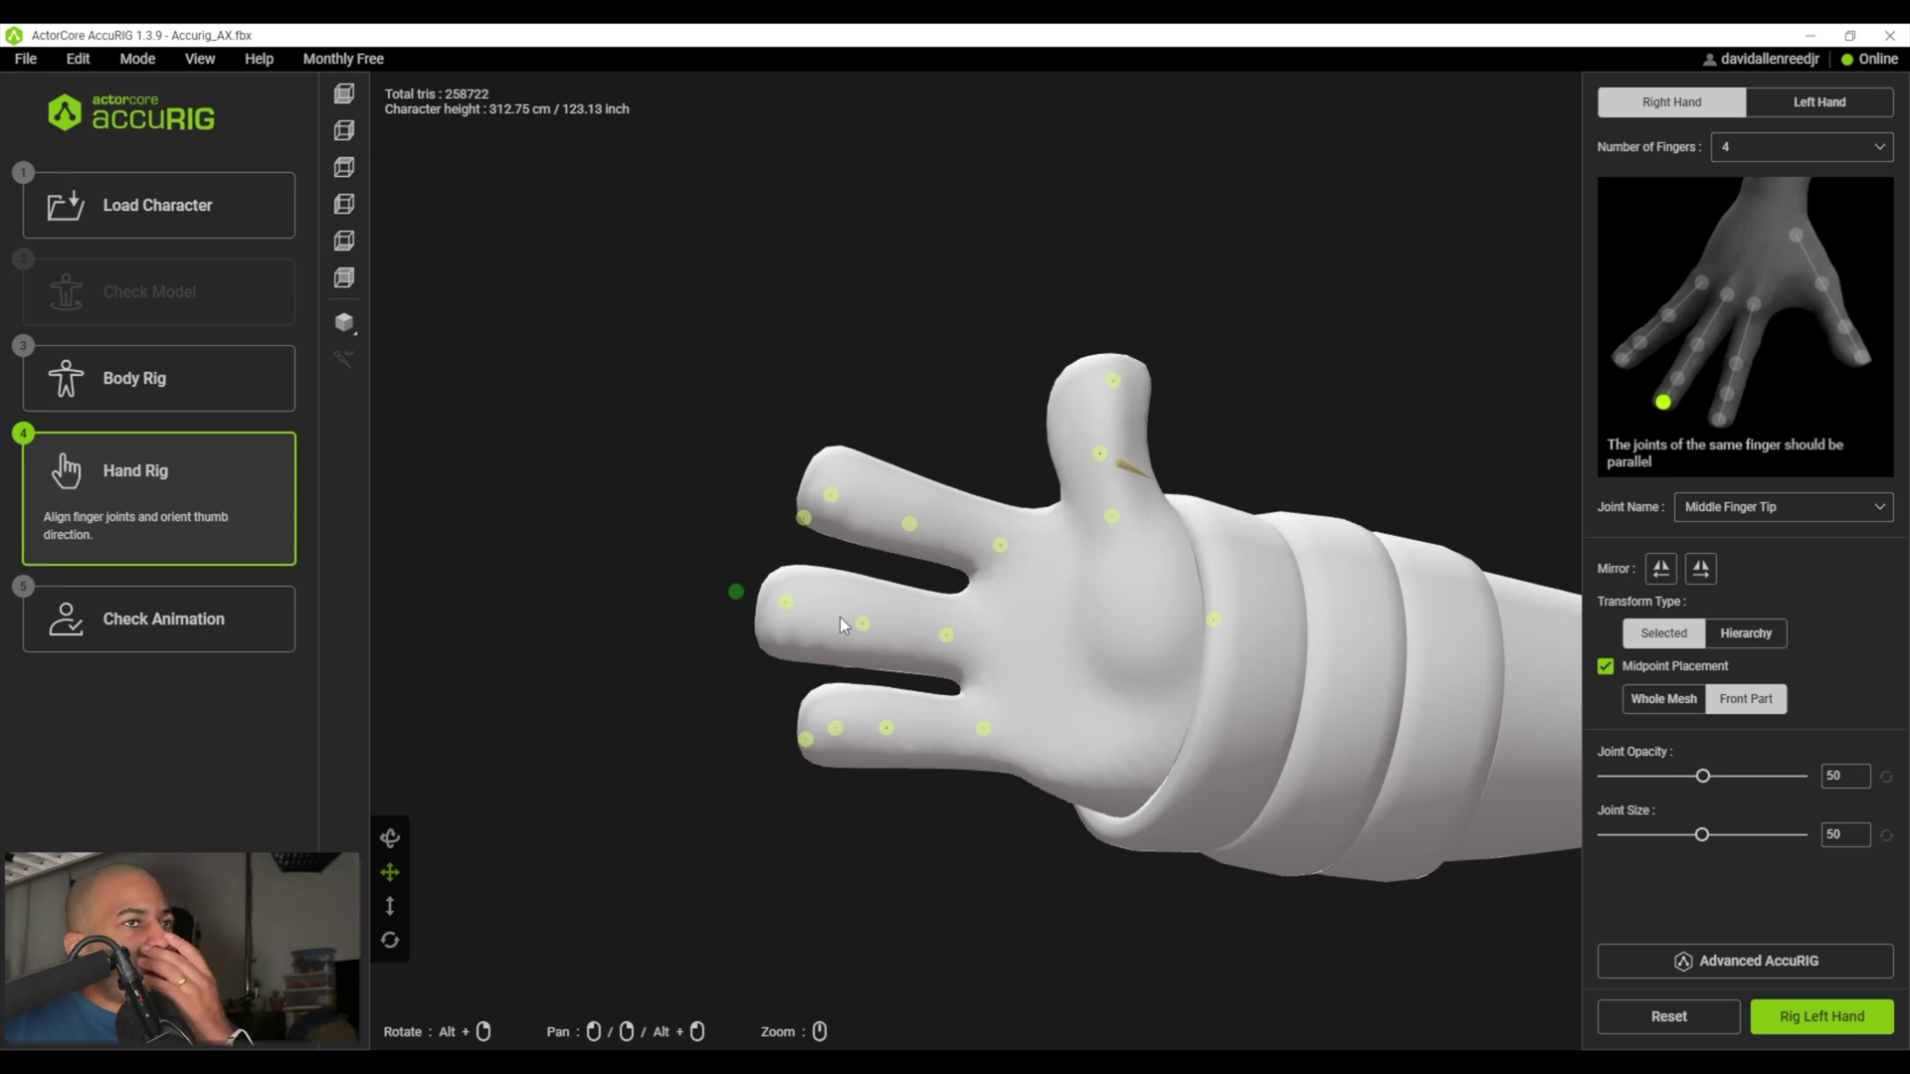
click(807, 525)
click(735, 593)
drag(810, 741, 746, 712)
click(886, 728)
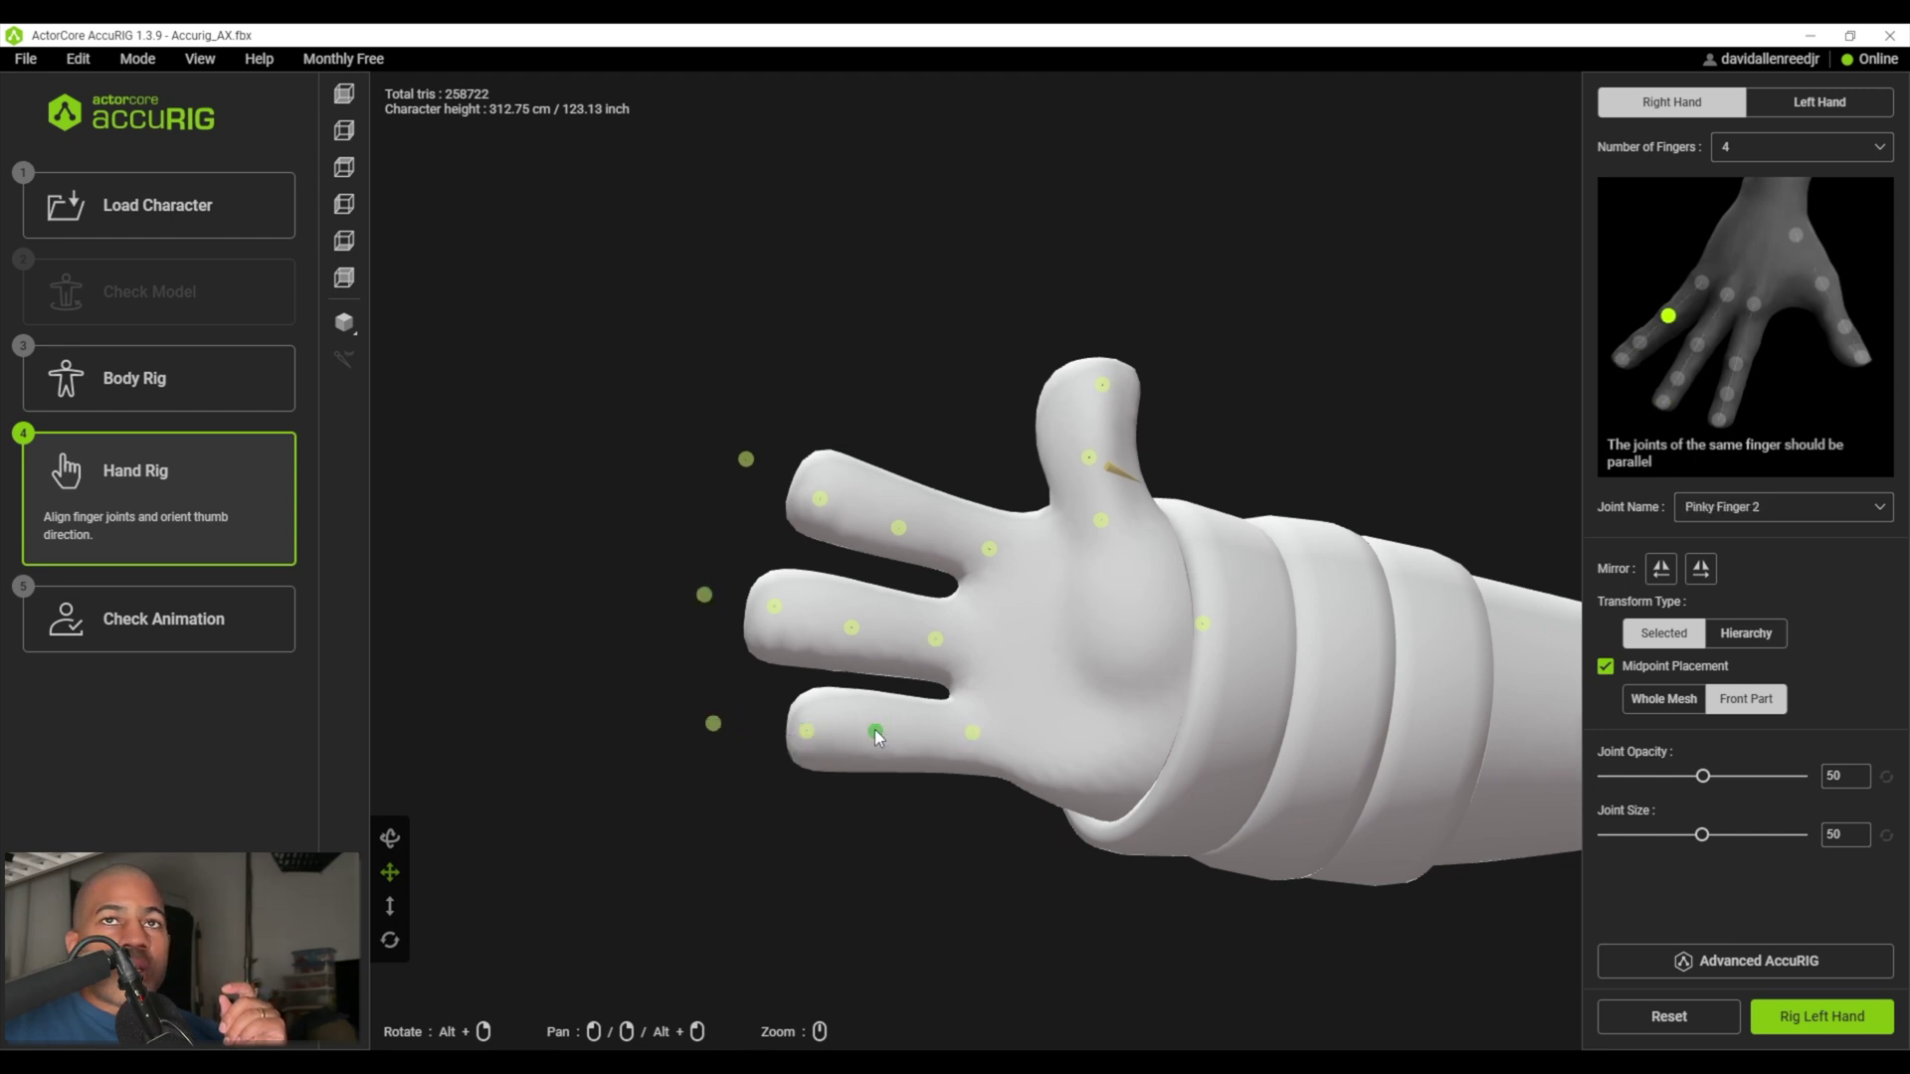
mouse_move(1111, 476)
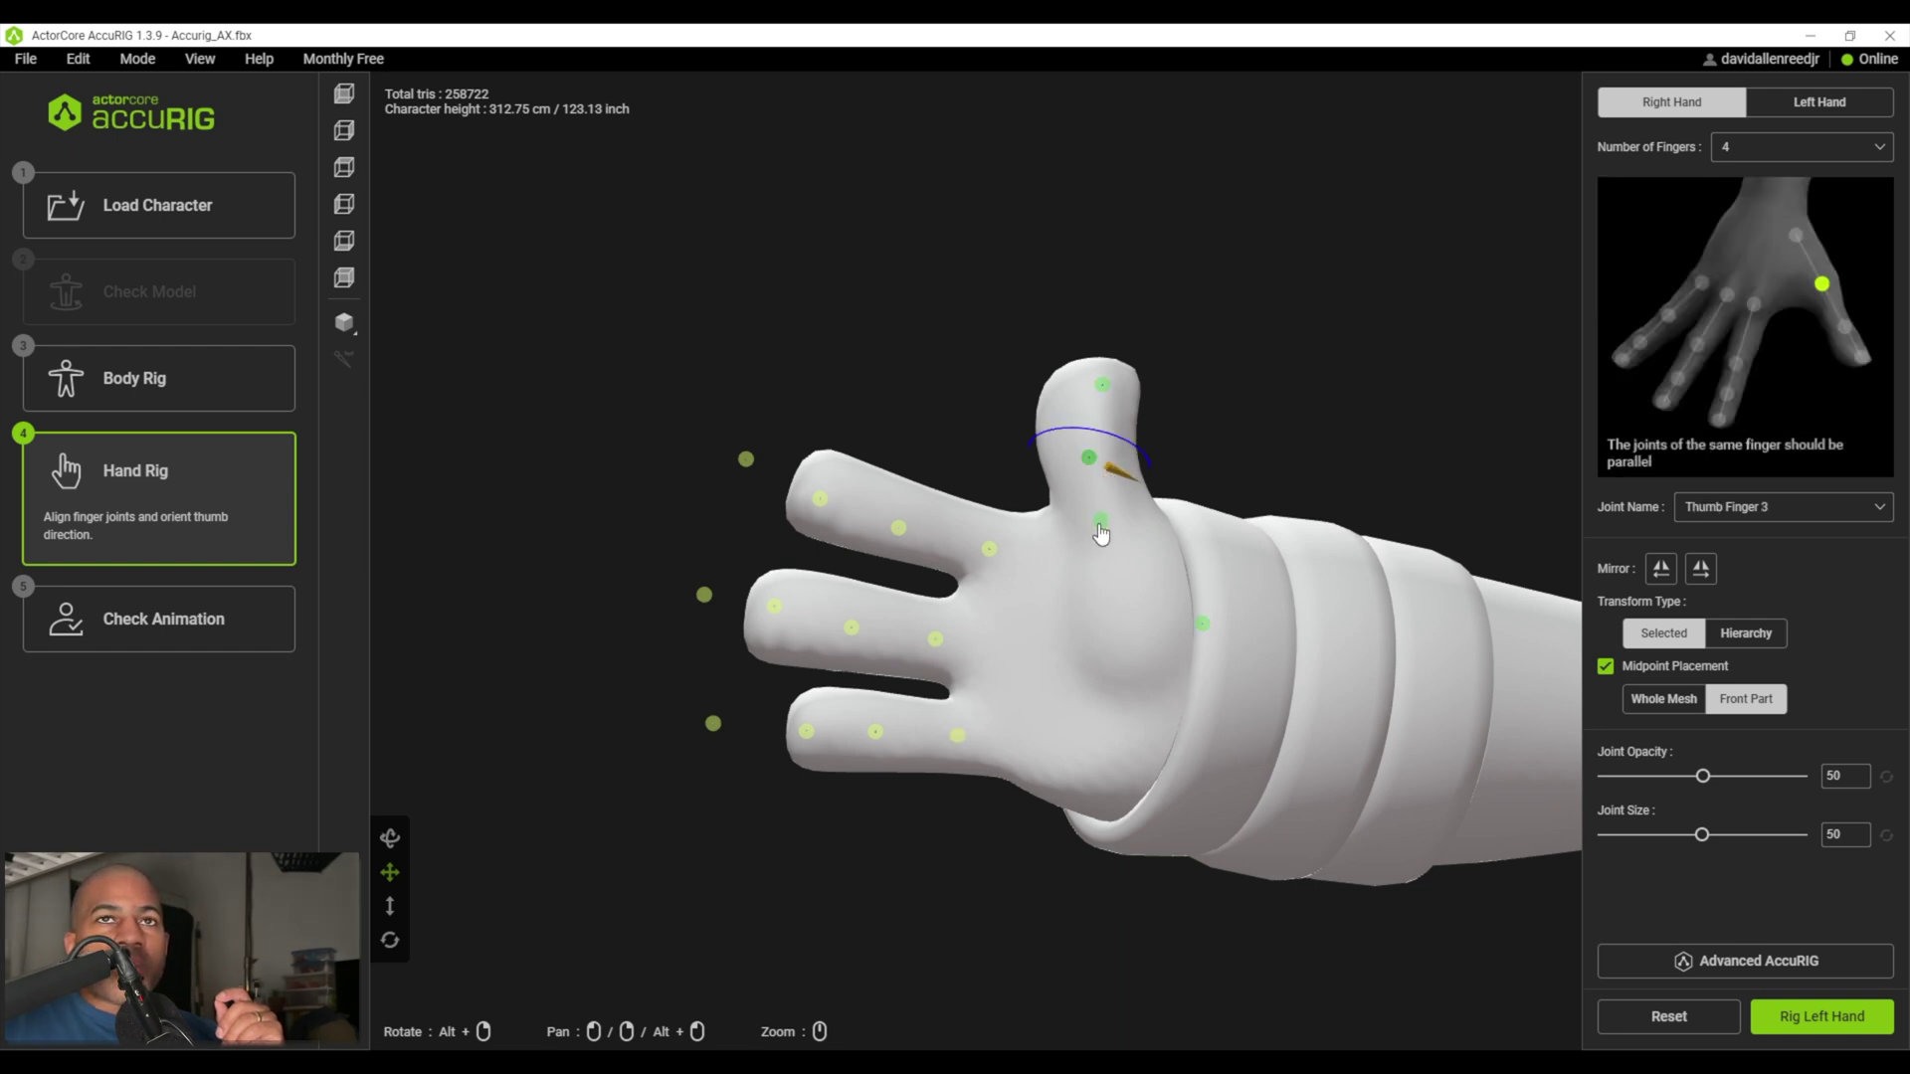
alt+drag(1104, 488, 1159, 470)
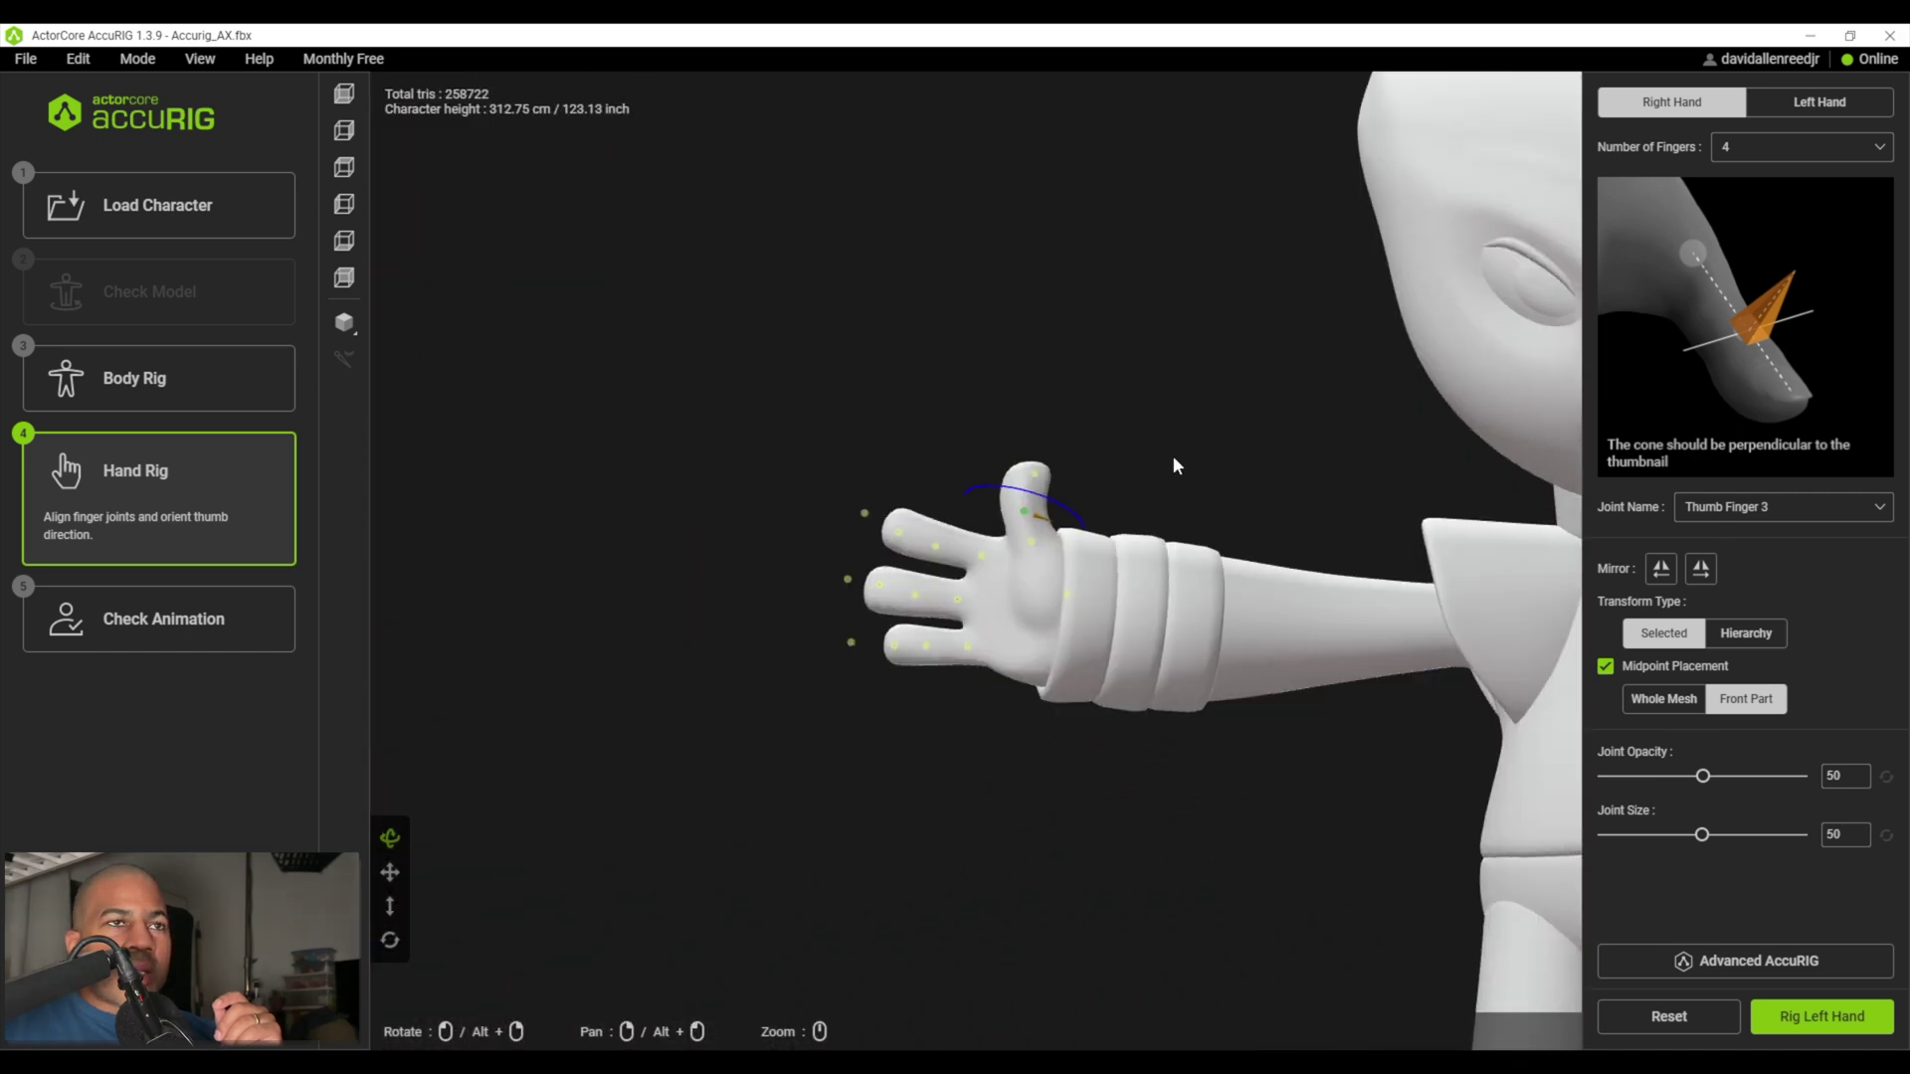
- On the left hand, move the index finger's middle joint into place
click(1821, 1015)
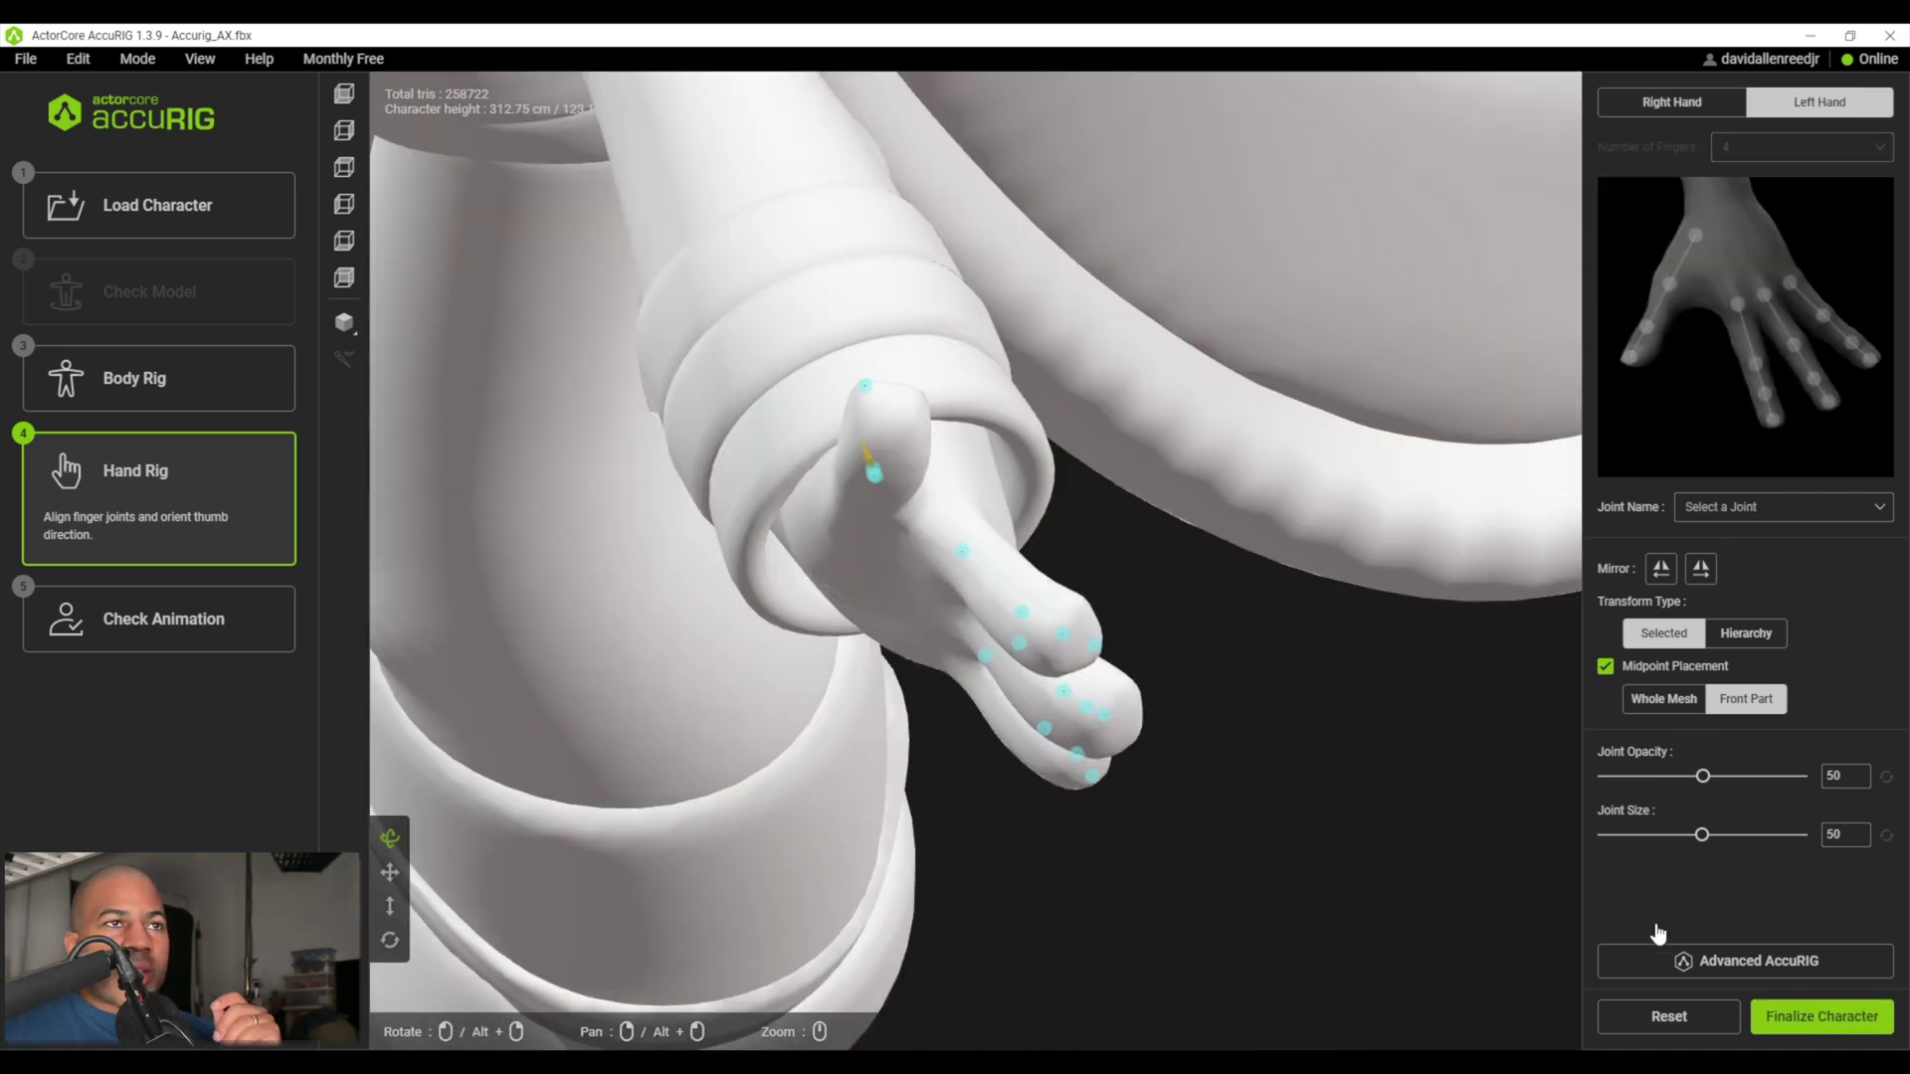
scroll(1271, 743, up, 5)
scroll(1308, 712, down, 4)
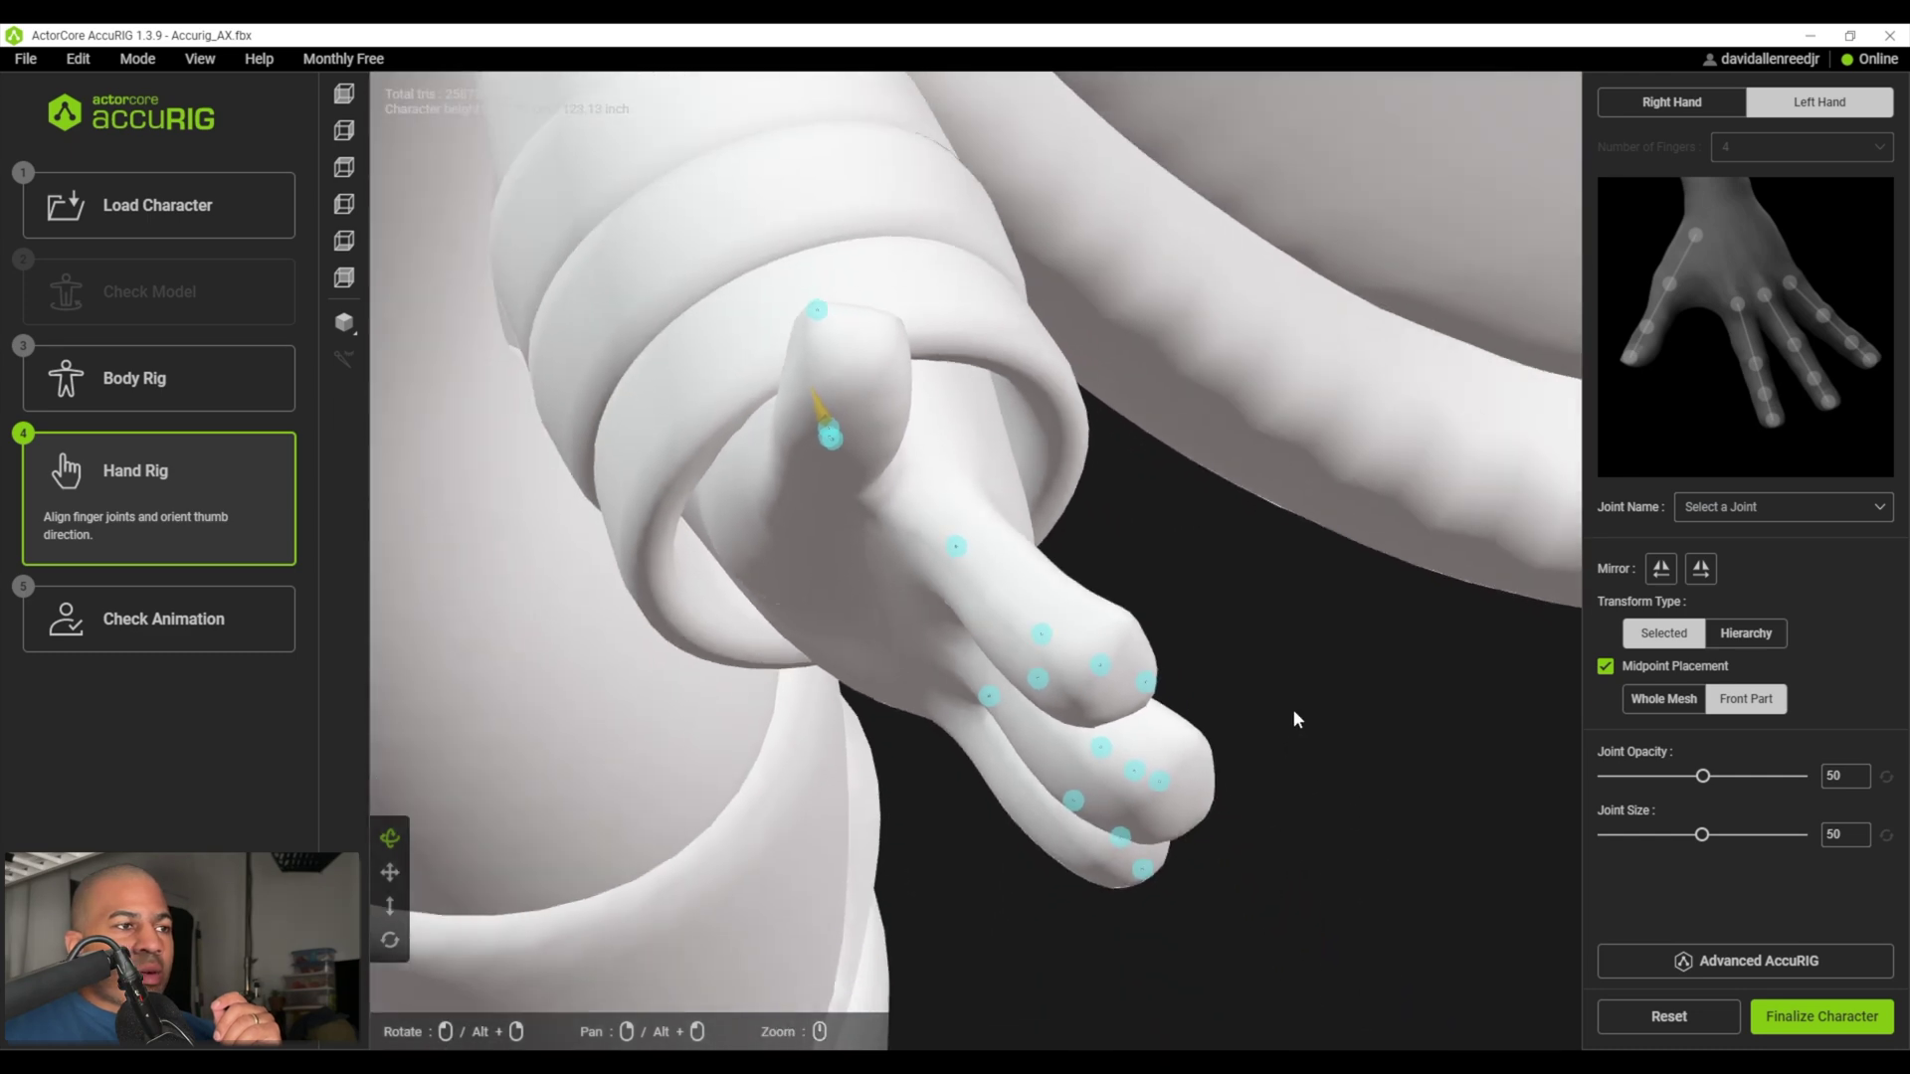
scroll(1296, 718, down, 2)
alt+drag(971, 868, 1184, 642)
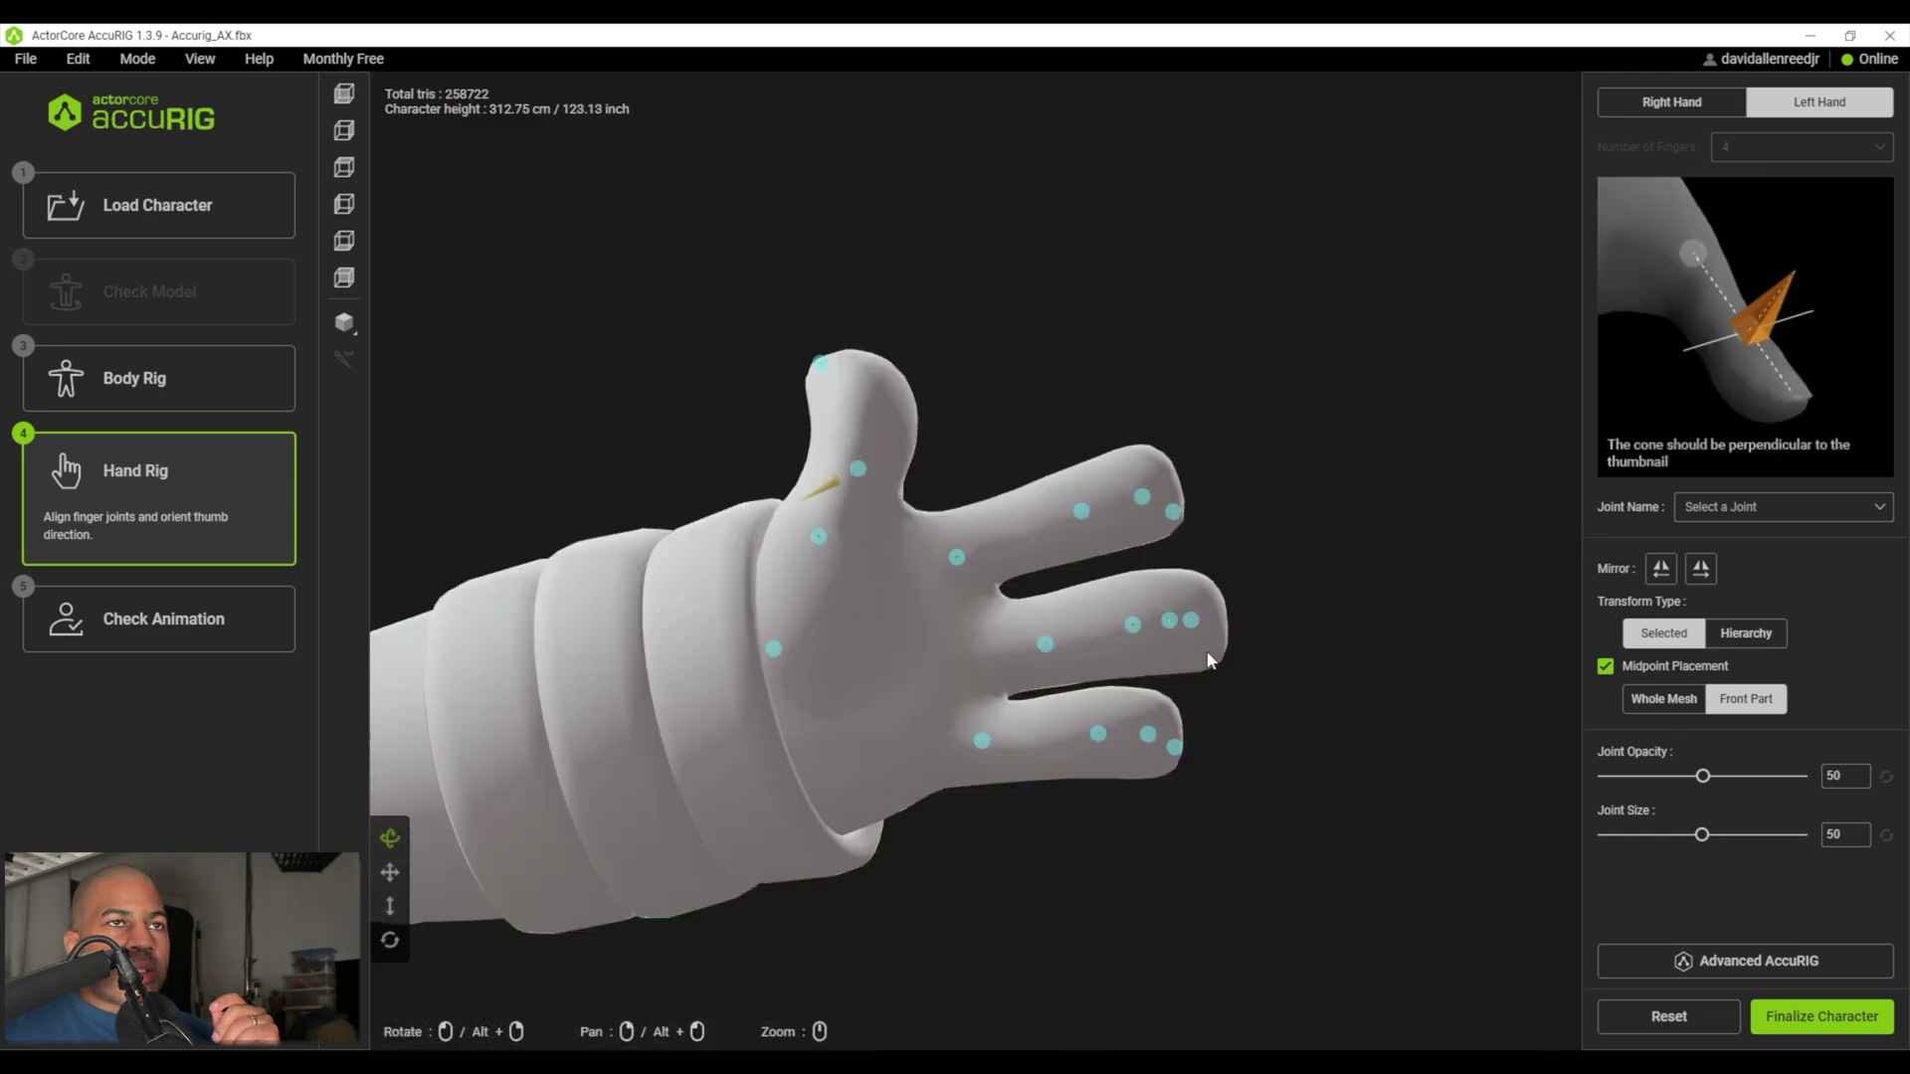
drag(1090, 515, 1039, 525)
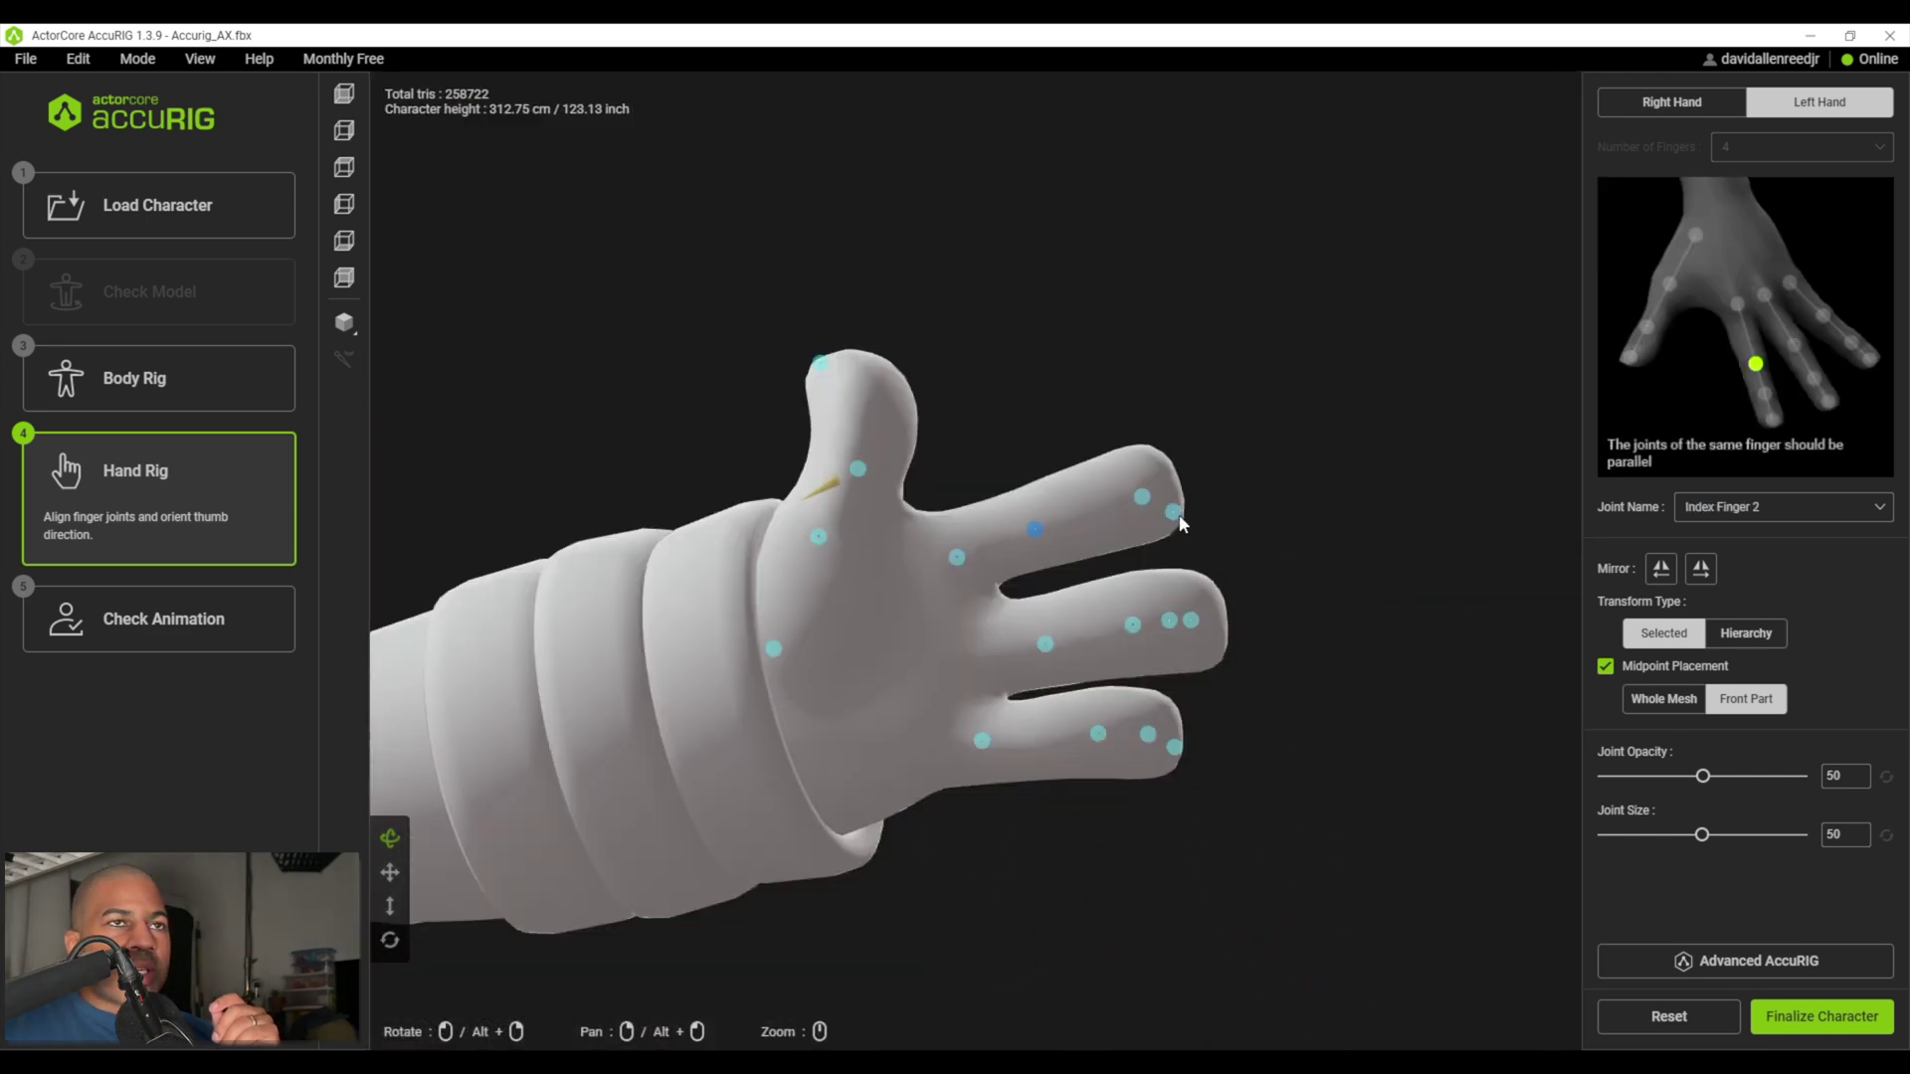
- Check the left pinky and thumb joints from several angles, then finalize the character
alt+drag(1185, 527, 904, 660)
click(884, 763)
alt+drag(882, 581, 886, 428)
click(887, 394)
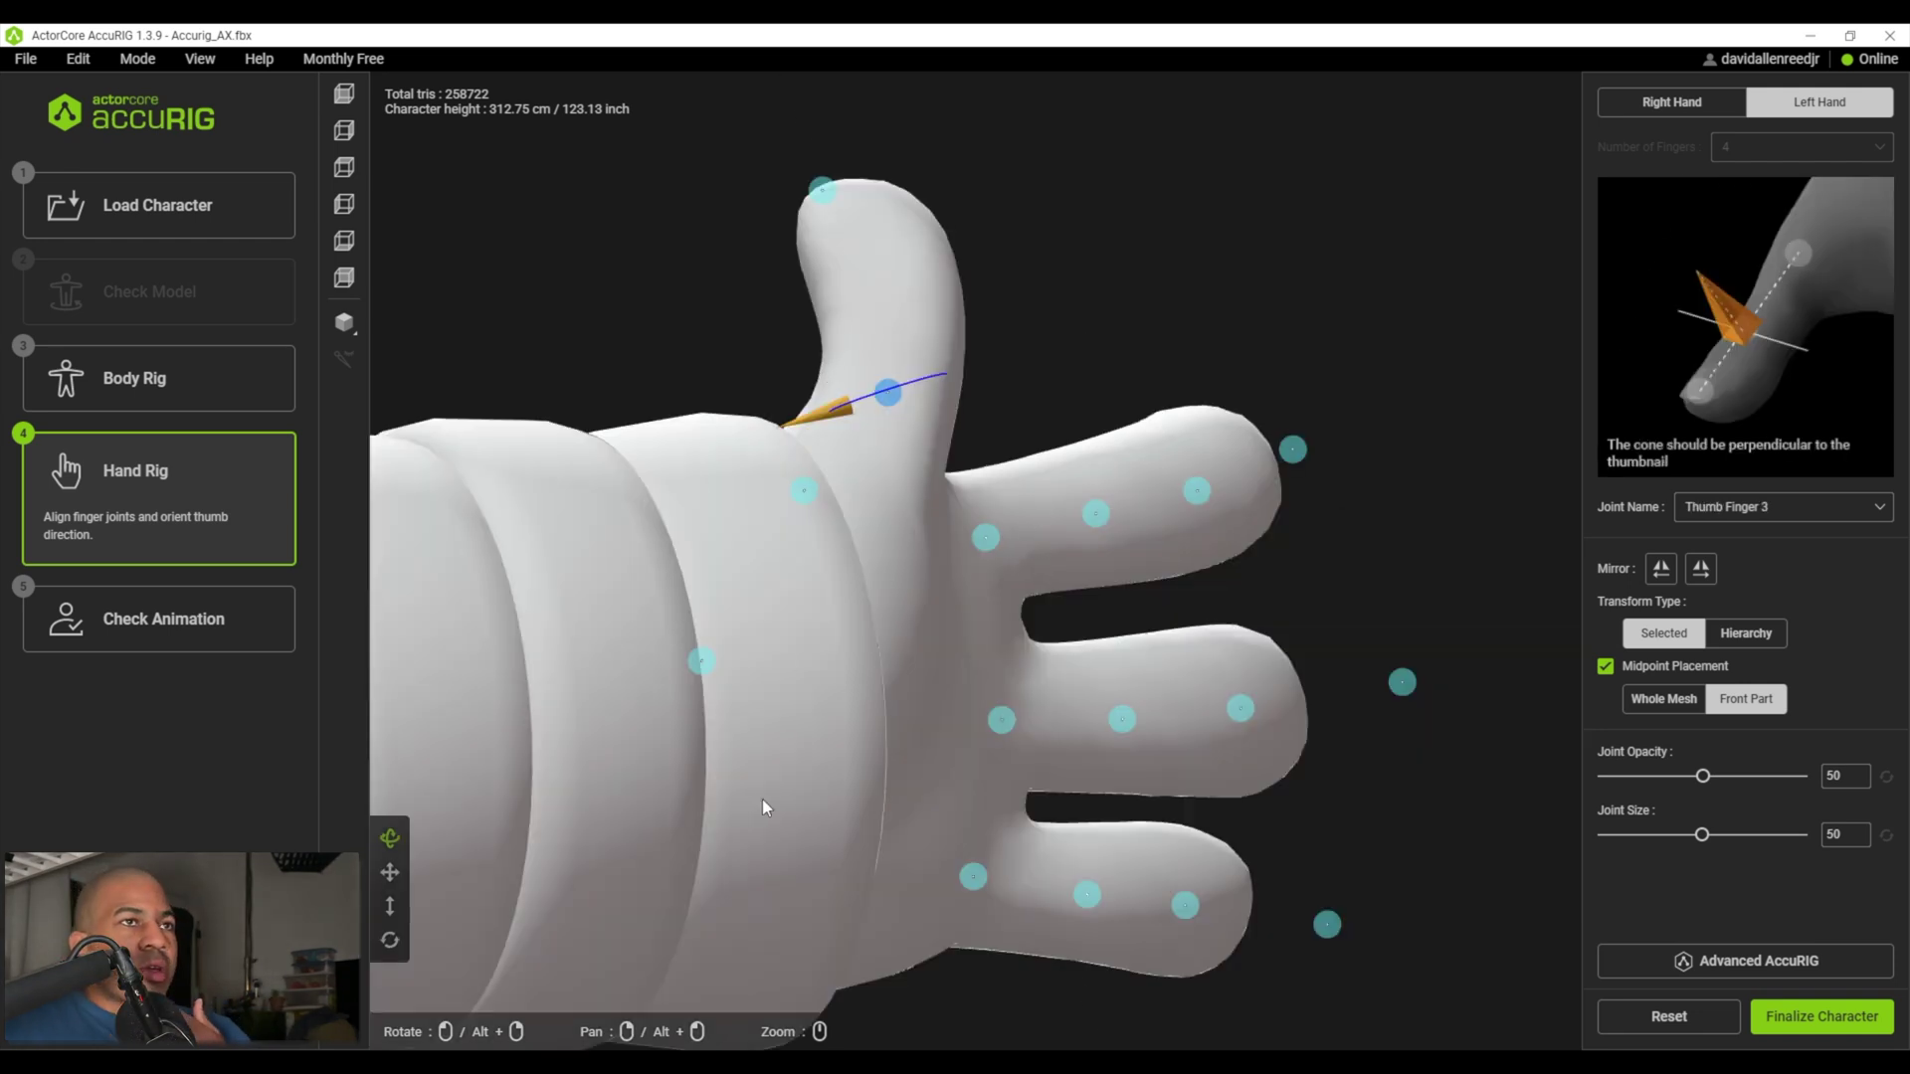
scroll(996, 549, down, 10)
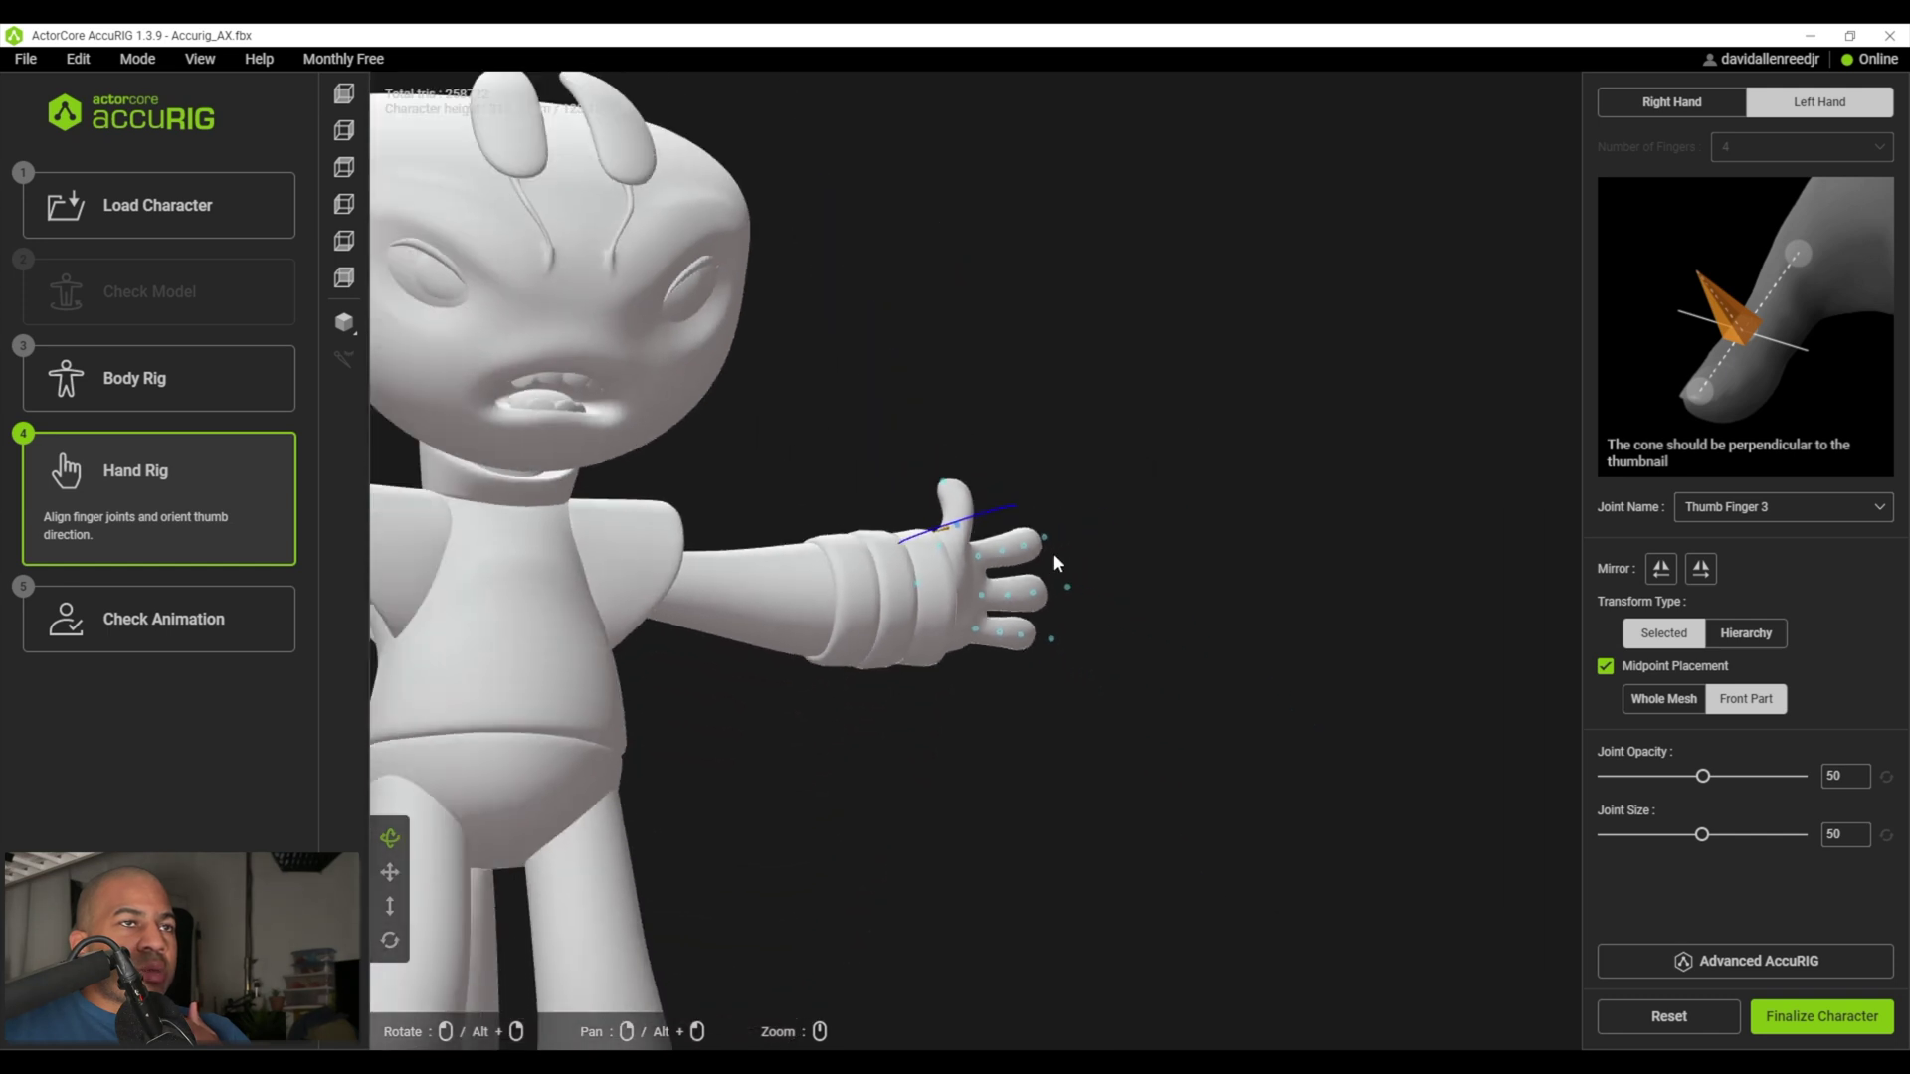
alt+drag(997, 549, 1427, 419)
click(1811, 1011)
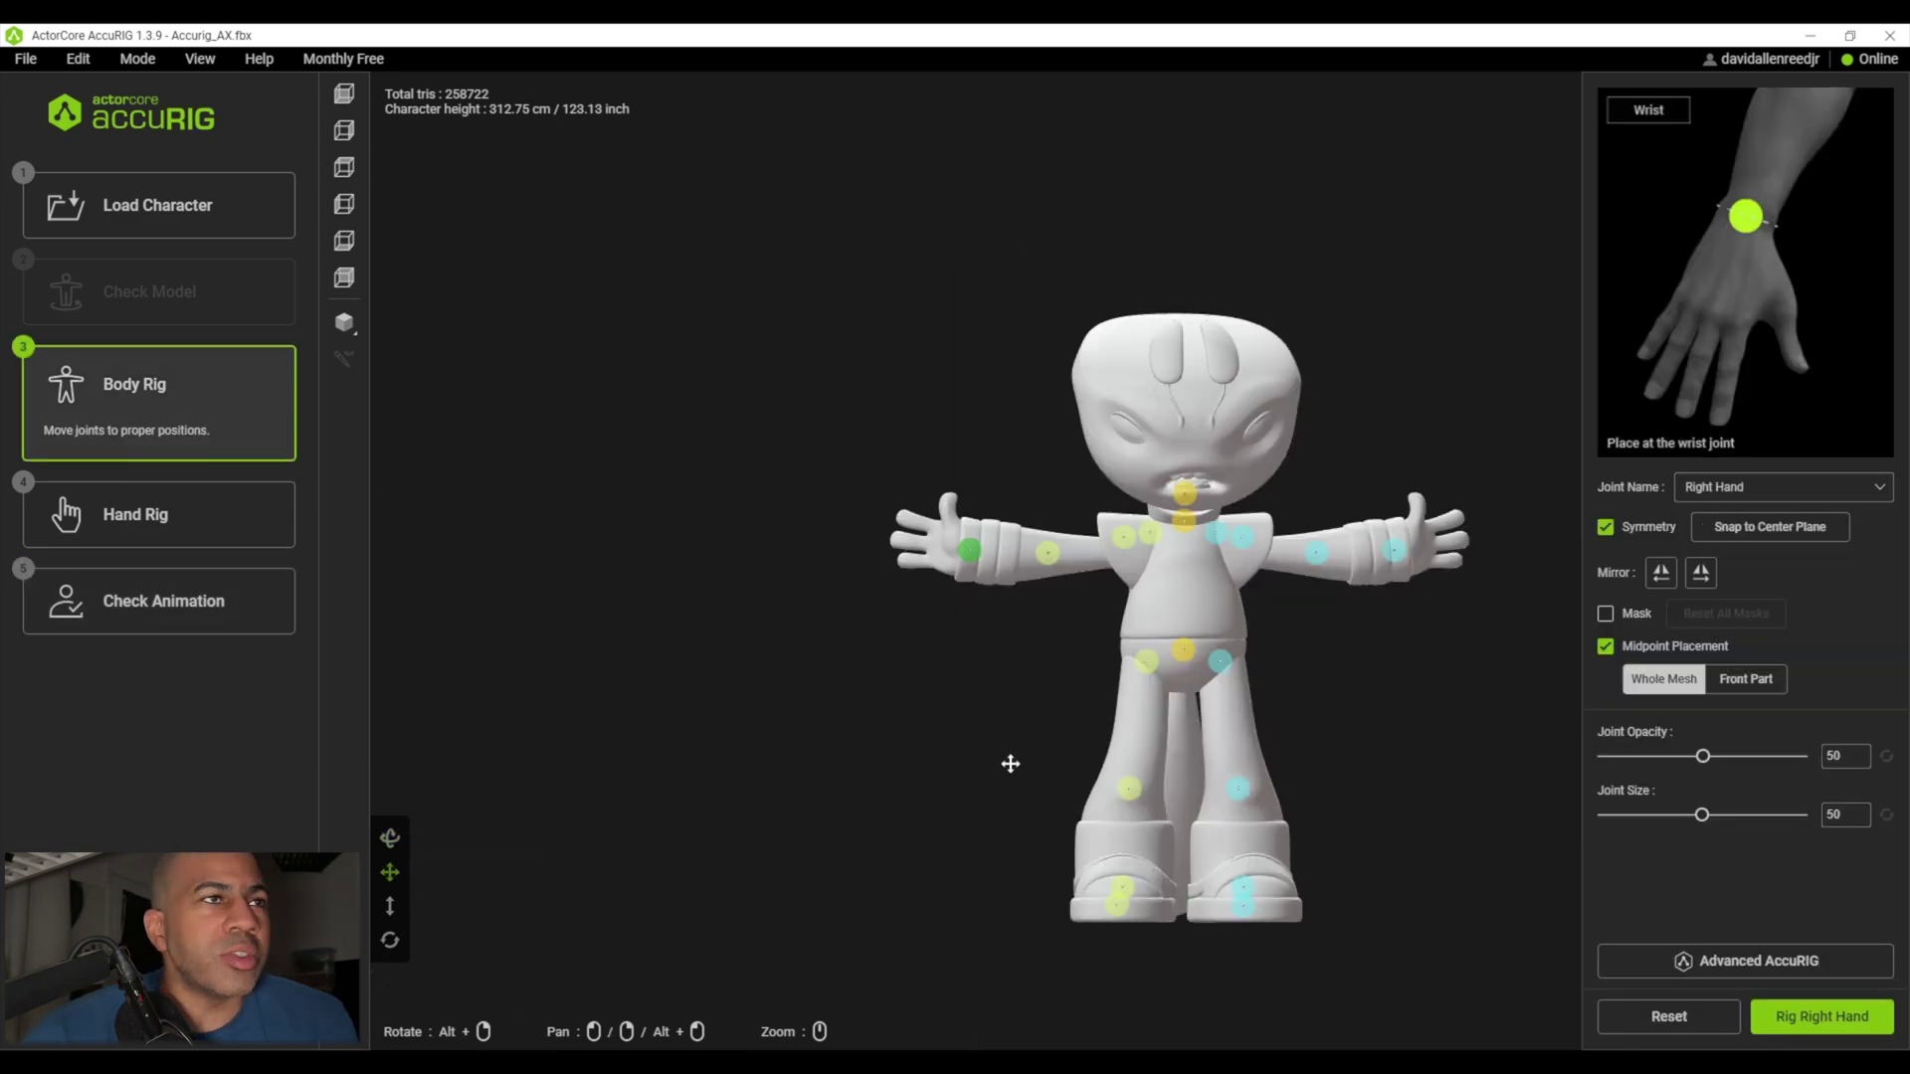
- Zoom in, rotate the thumb's orientation cone, and orbit around the right hand's joints
drag(1009, 762, 780, 767)
scroll(866, 704, up, 5)
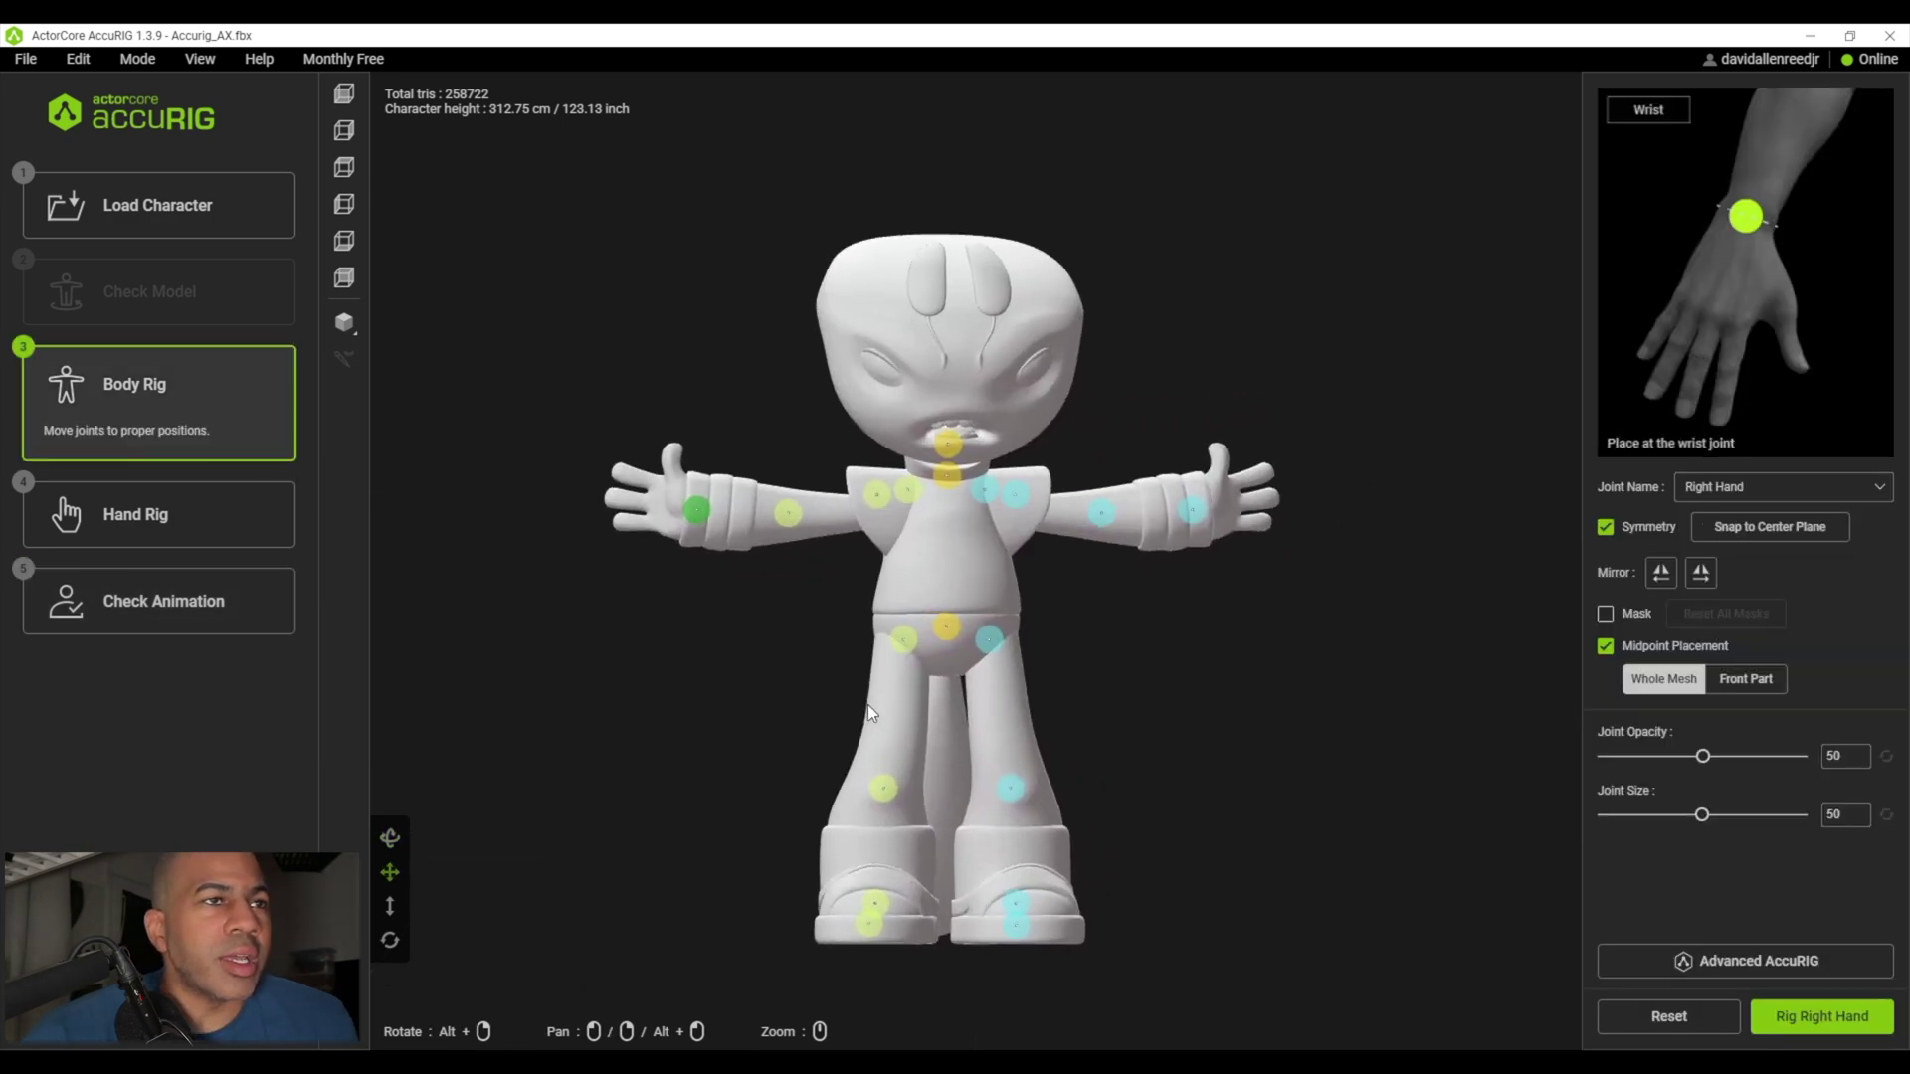
scroll(865, 704, up, 2)
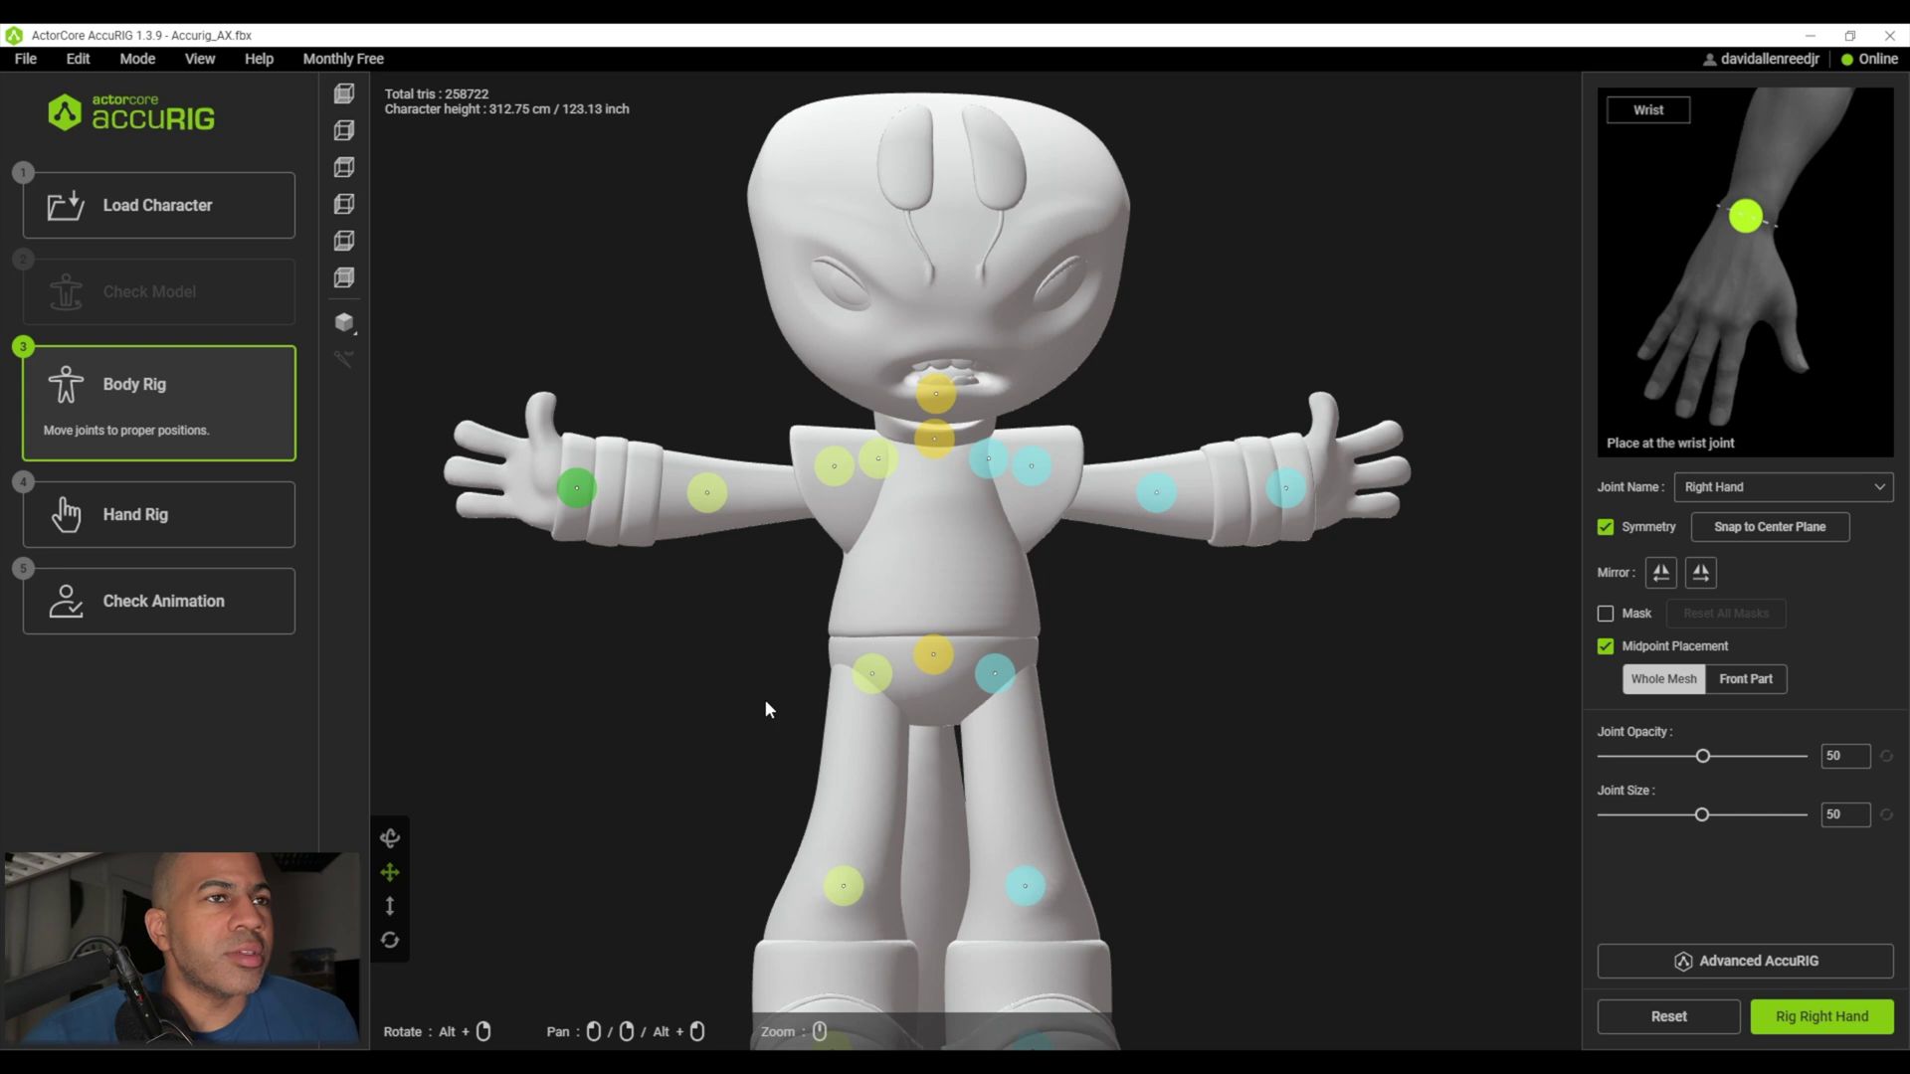
click(862, 674)
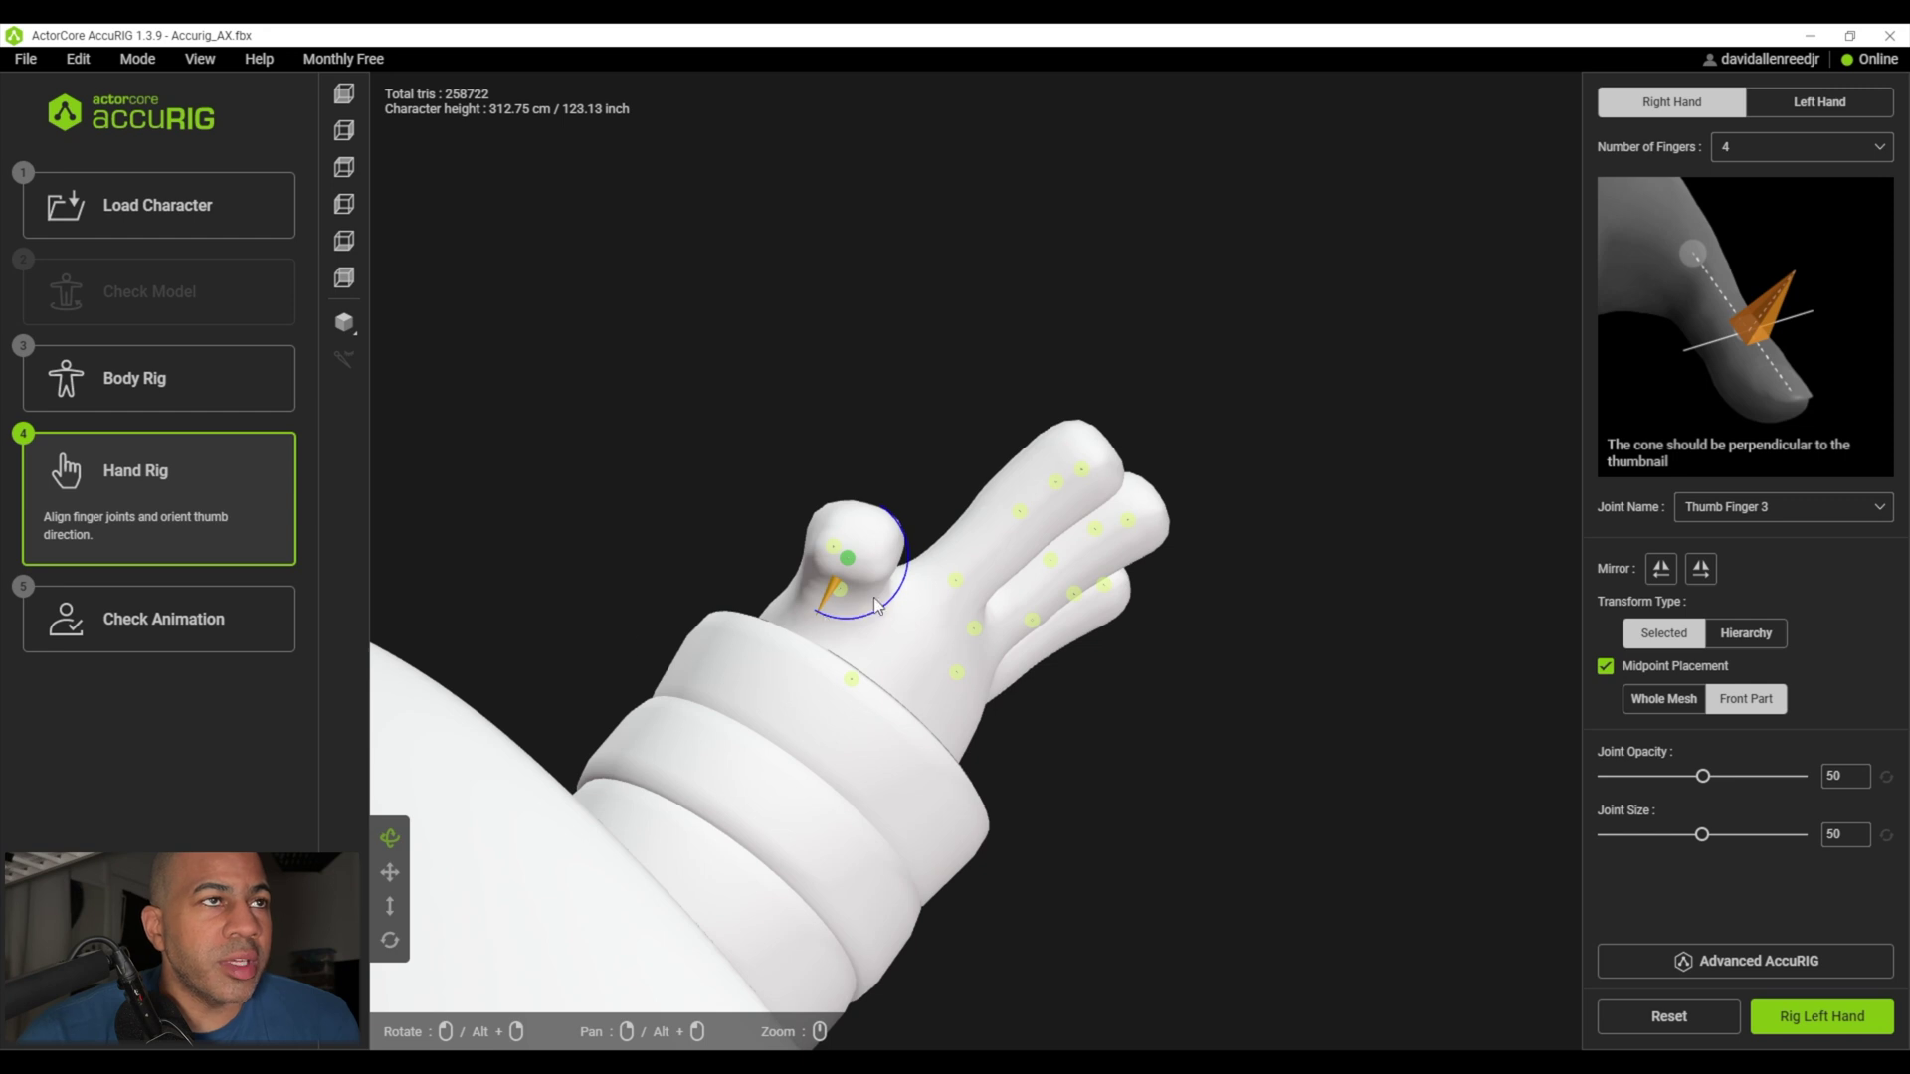
drag(885, 606, 935, 571)
scroll(991, 728, up, 1)
right_drag(991, 729, 619, 569)
scroll(648, 499, down, 8)
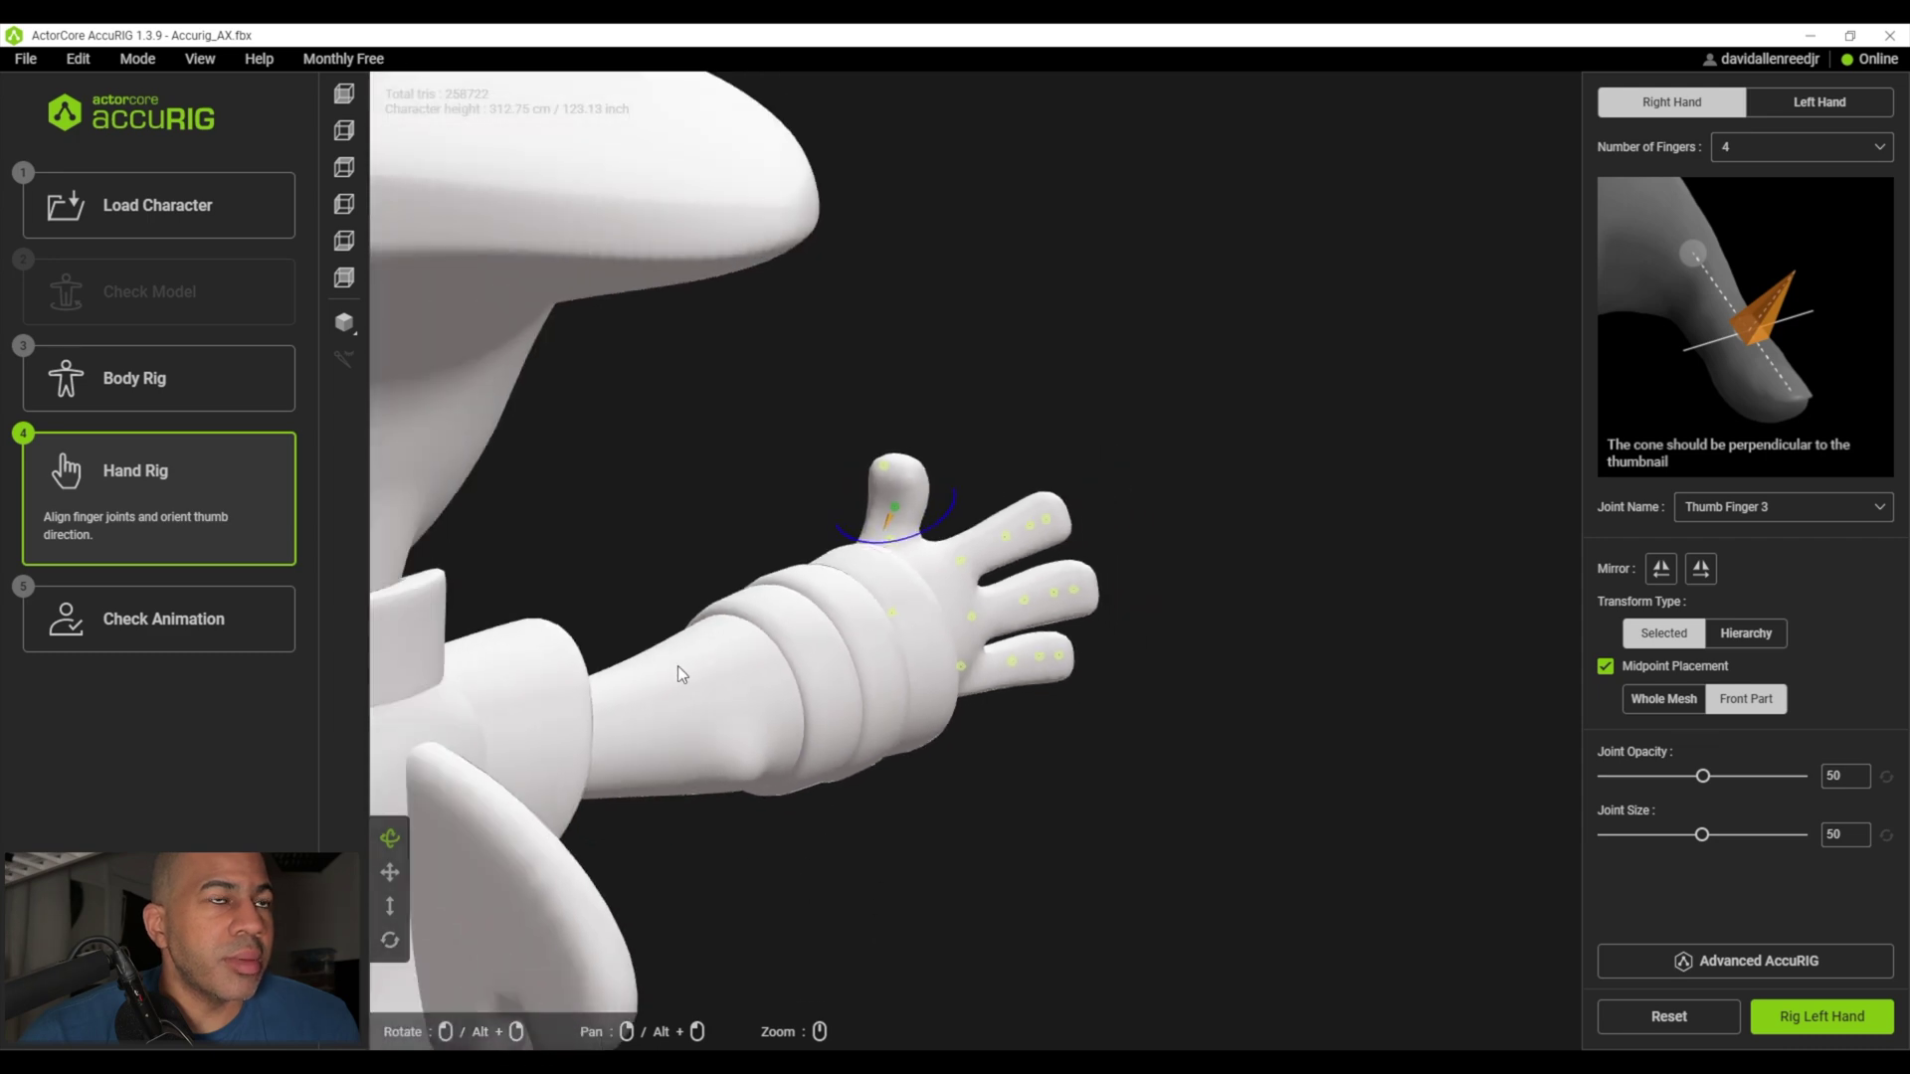
scroll(682, 659, up, 8)
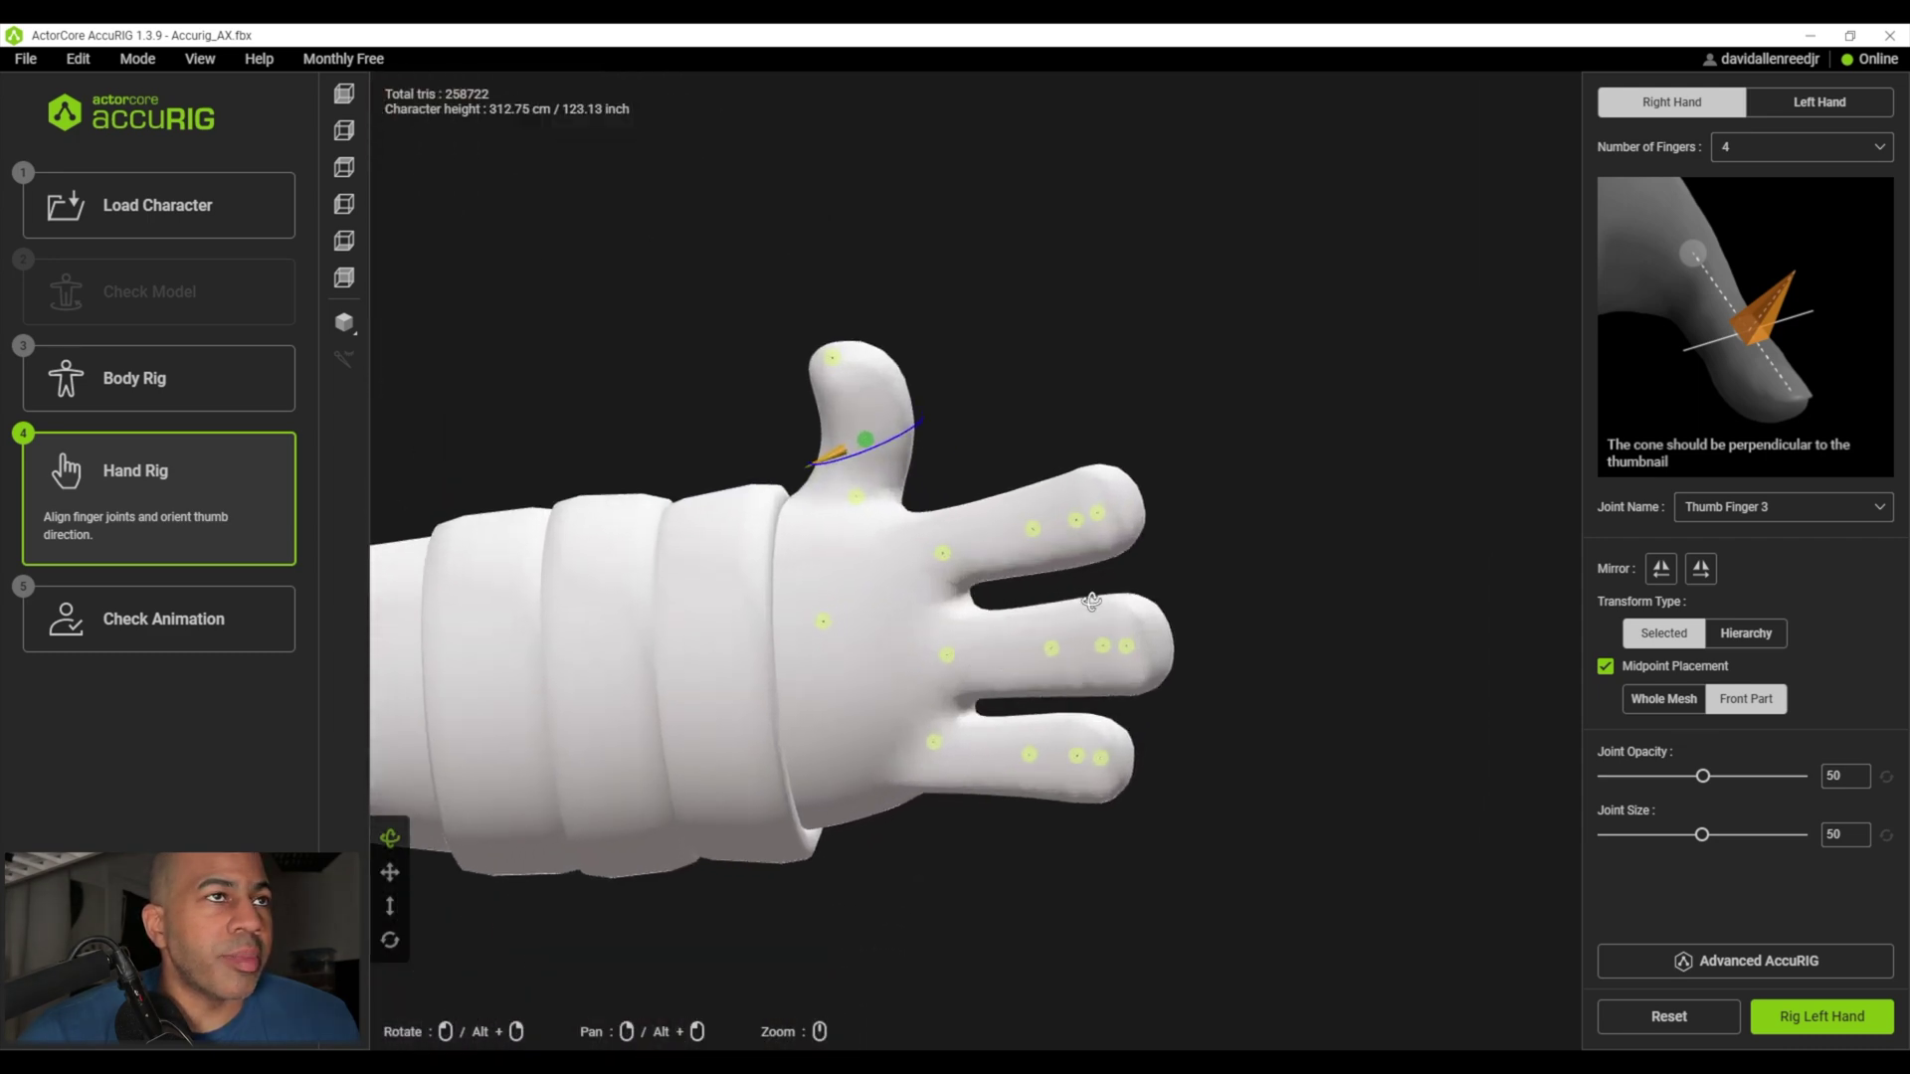
right_drag(1084, 602, 670, 567)
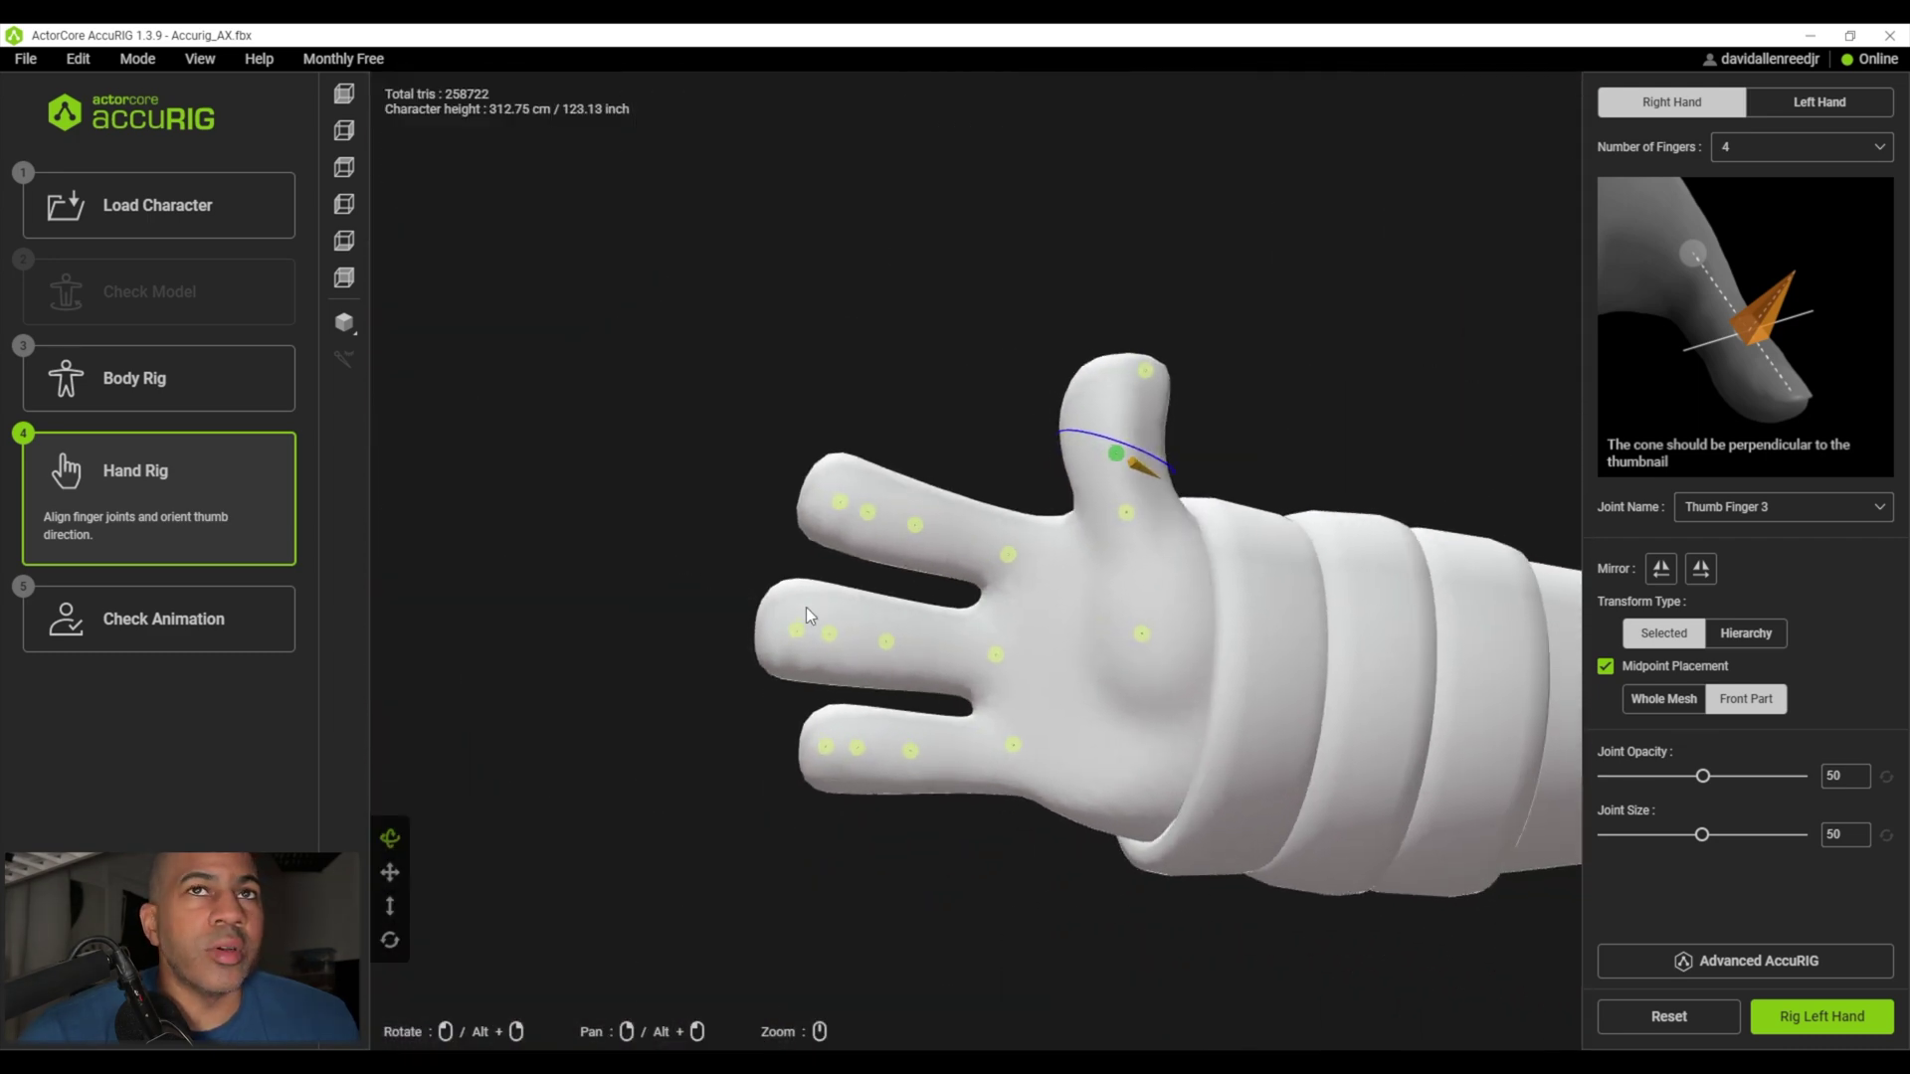
- Advance past hand rigging to Check Animation and orbit around the rigged alien
click(1695, 961)
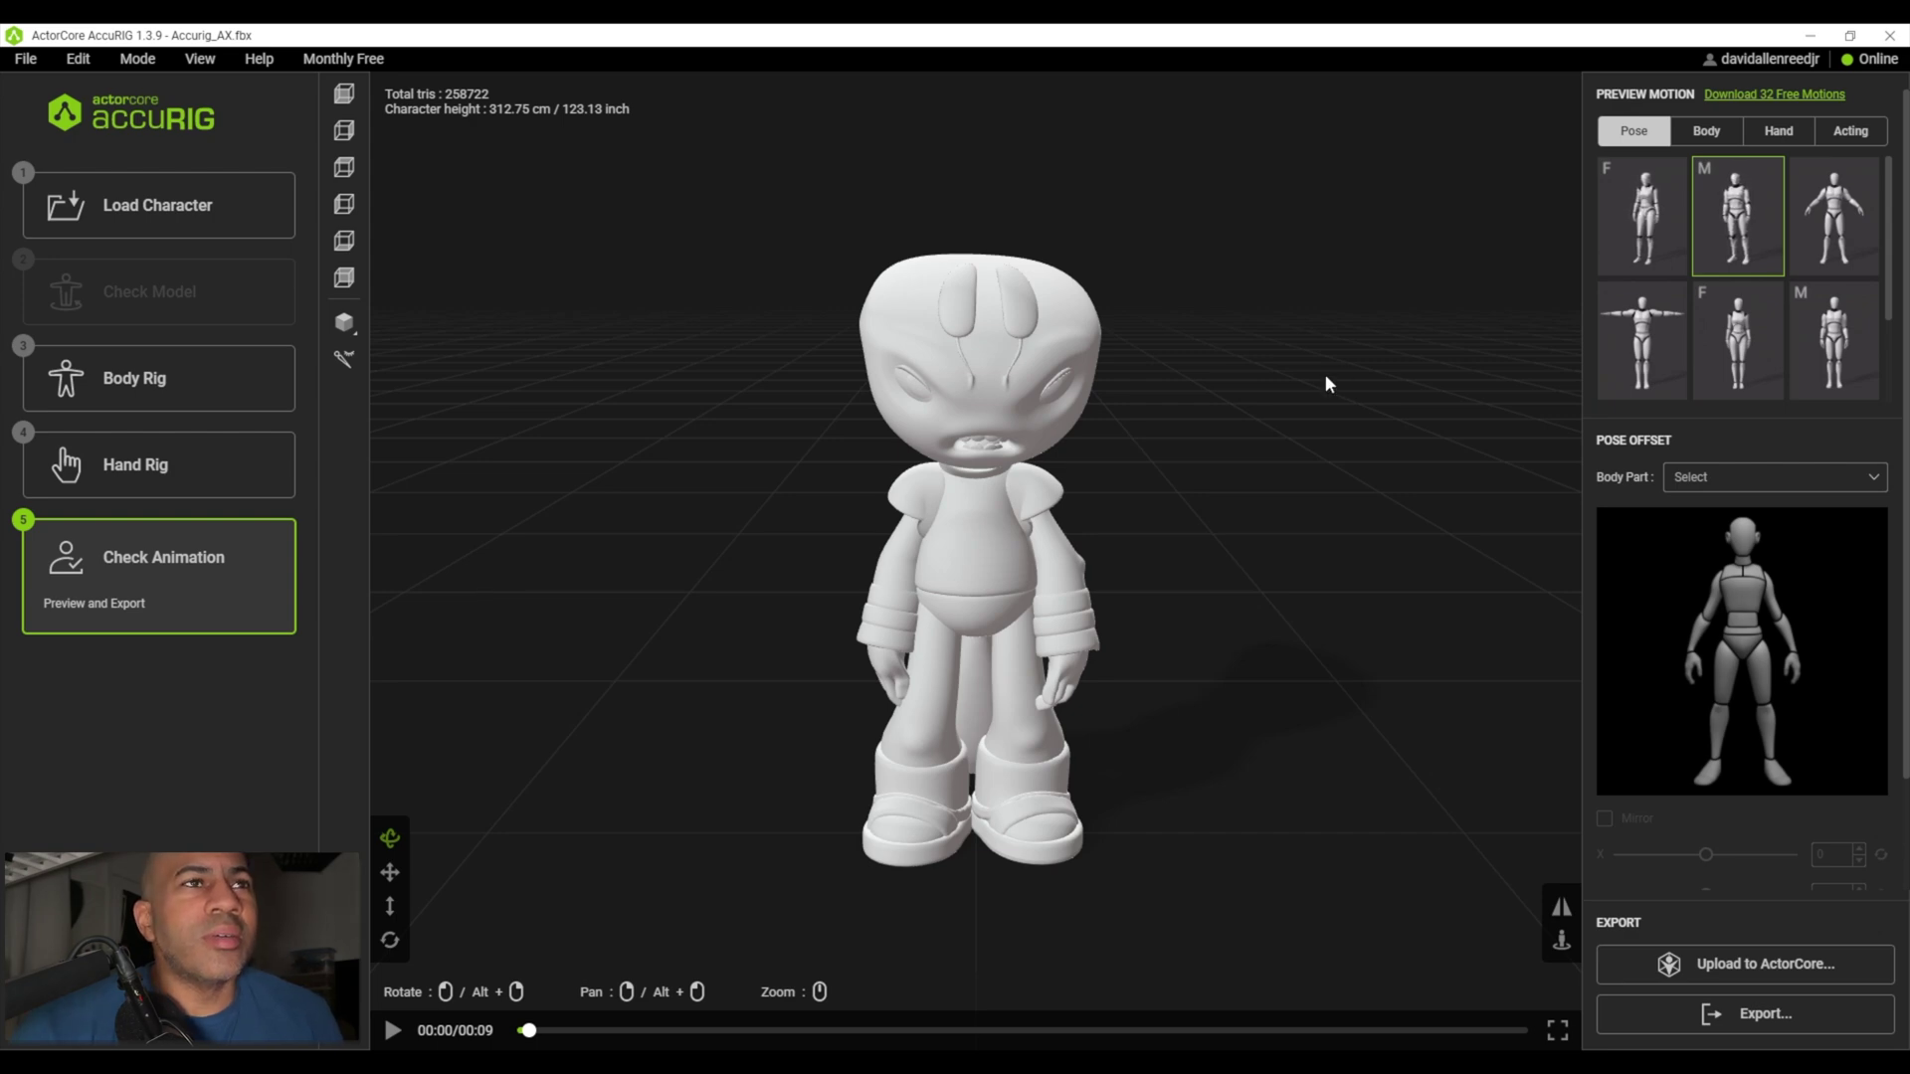
scroll(683, 477, up, 3)
drag(682, 478, 836, 831)
middle_drag(835, 832, 851, 782)
drag(667, 811, 701, 779)
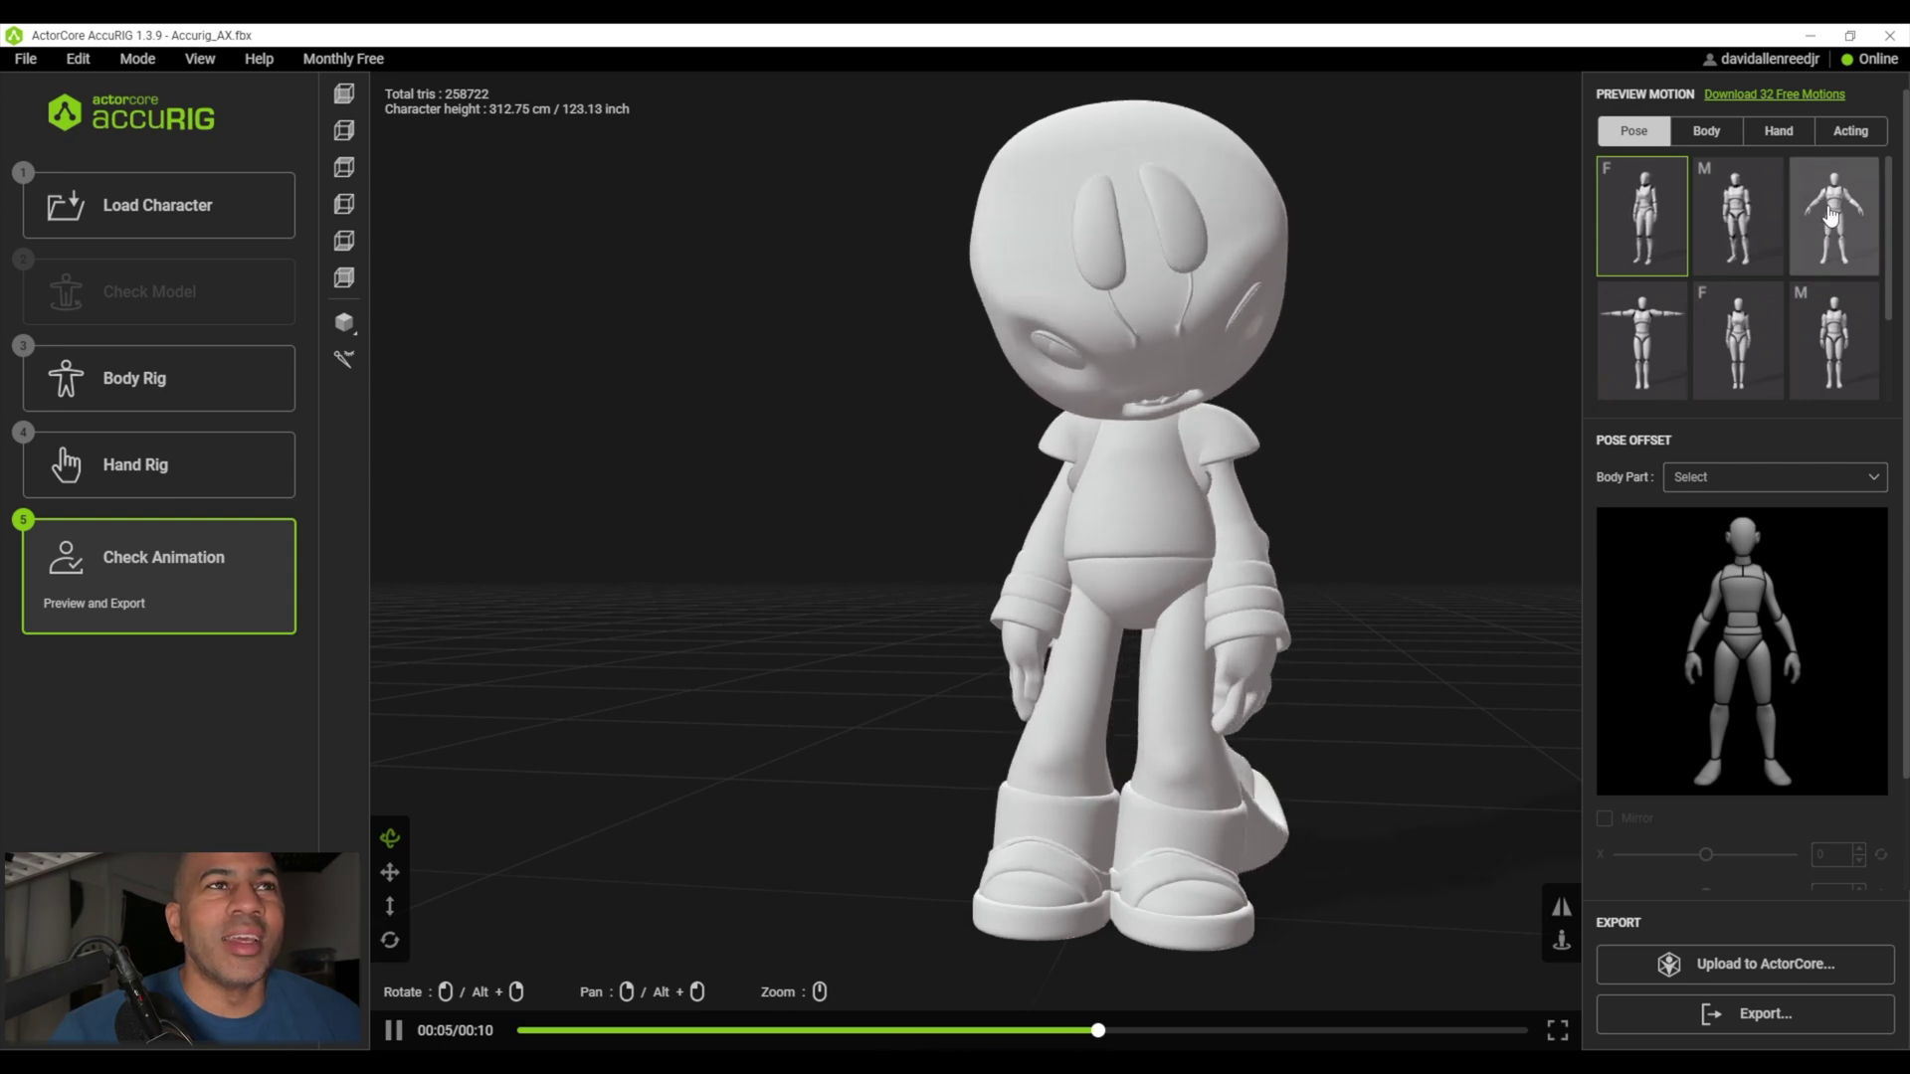
- Preview arms-out, T-pose and relaxed poses, finishing on the male standing motion
click(1830, 214)
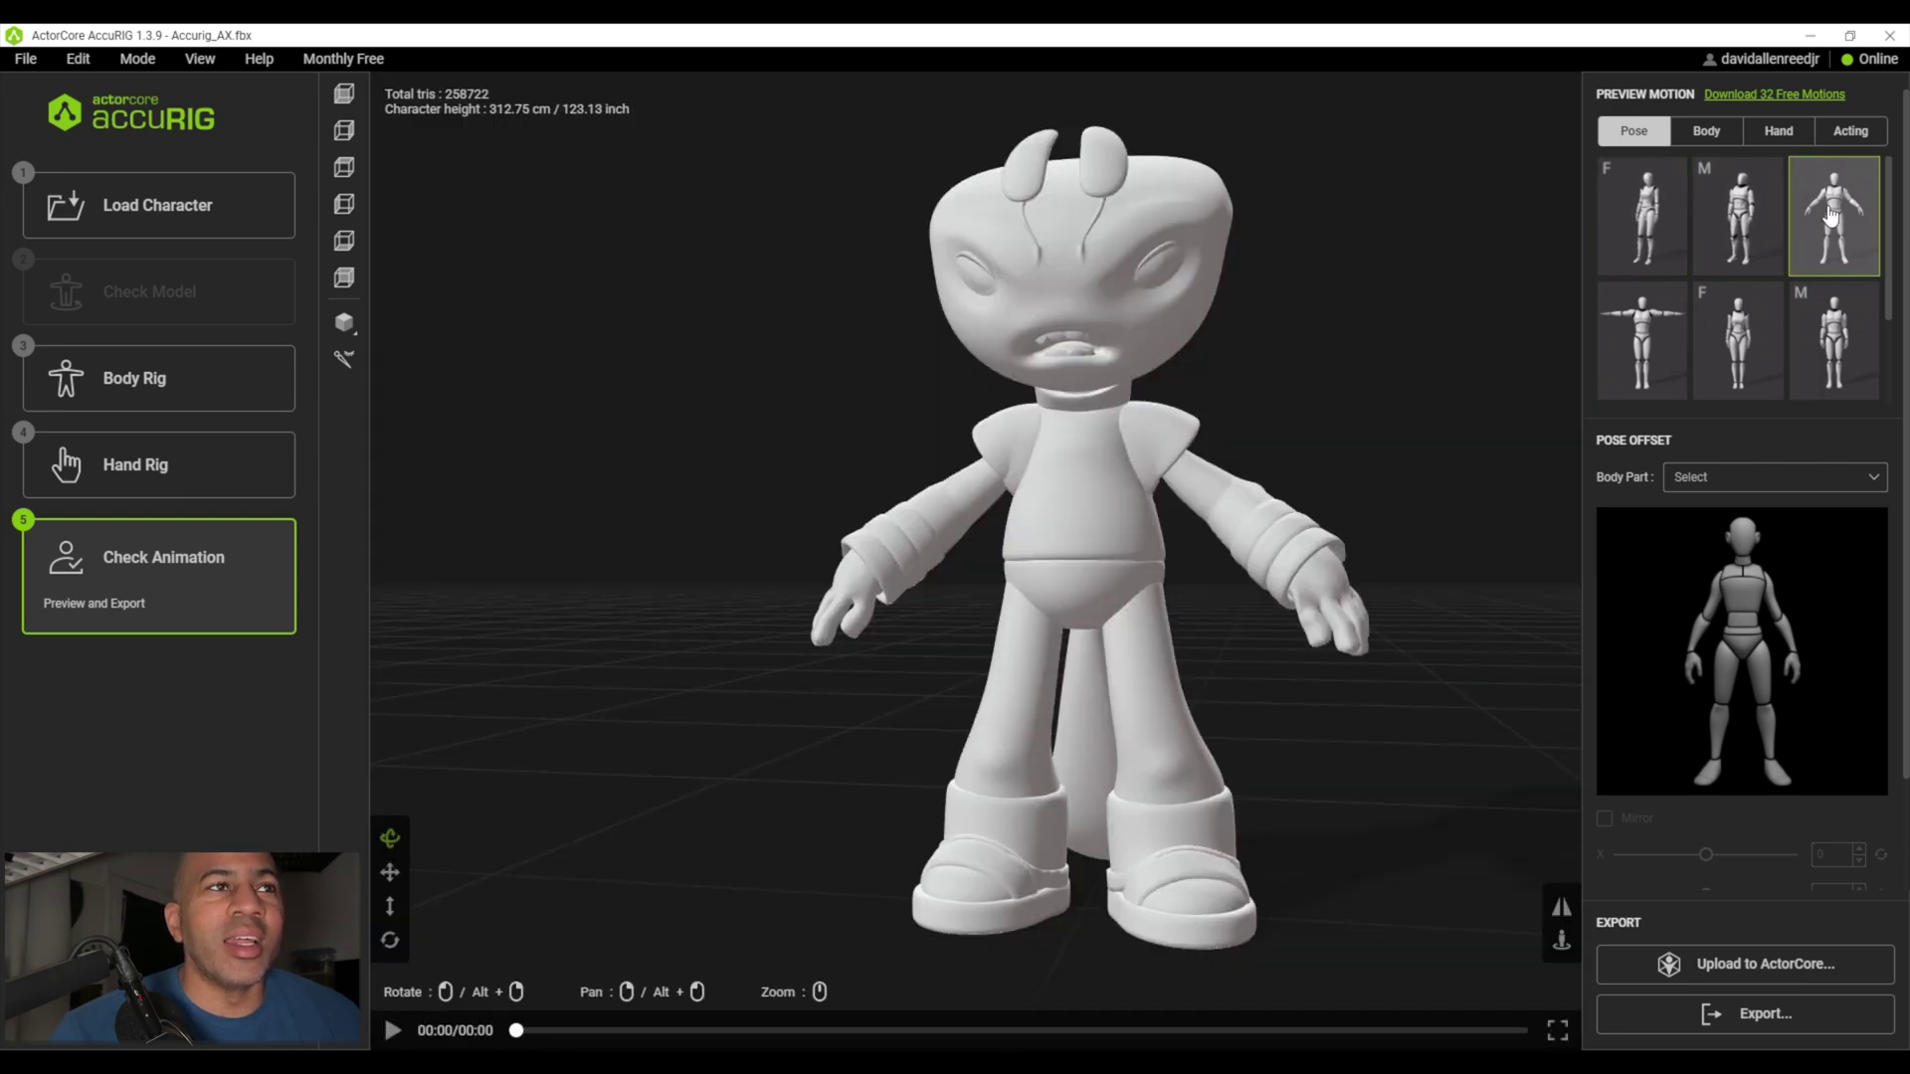
click(1643, 343)
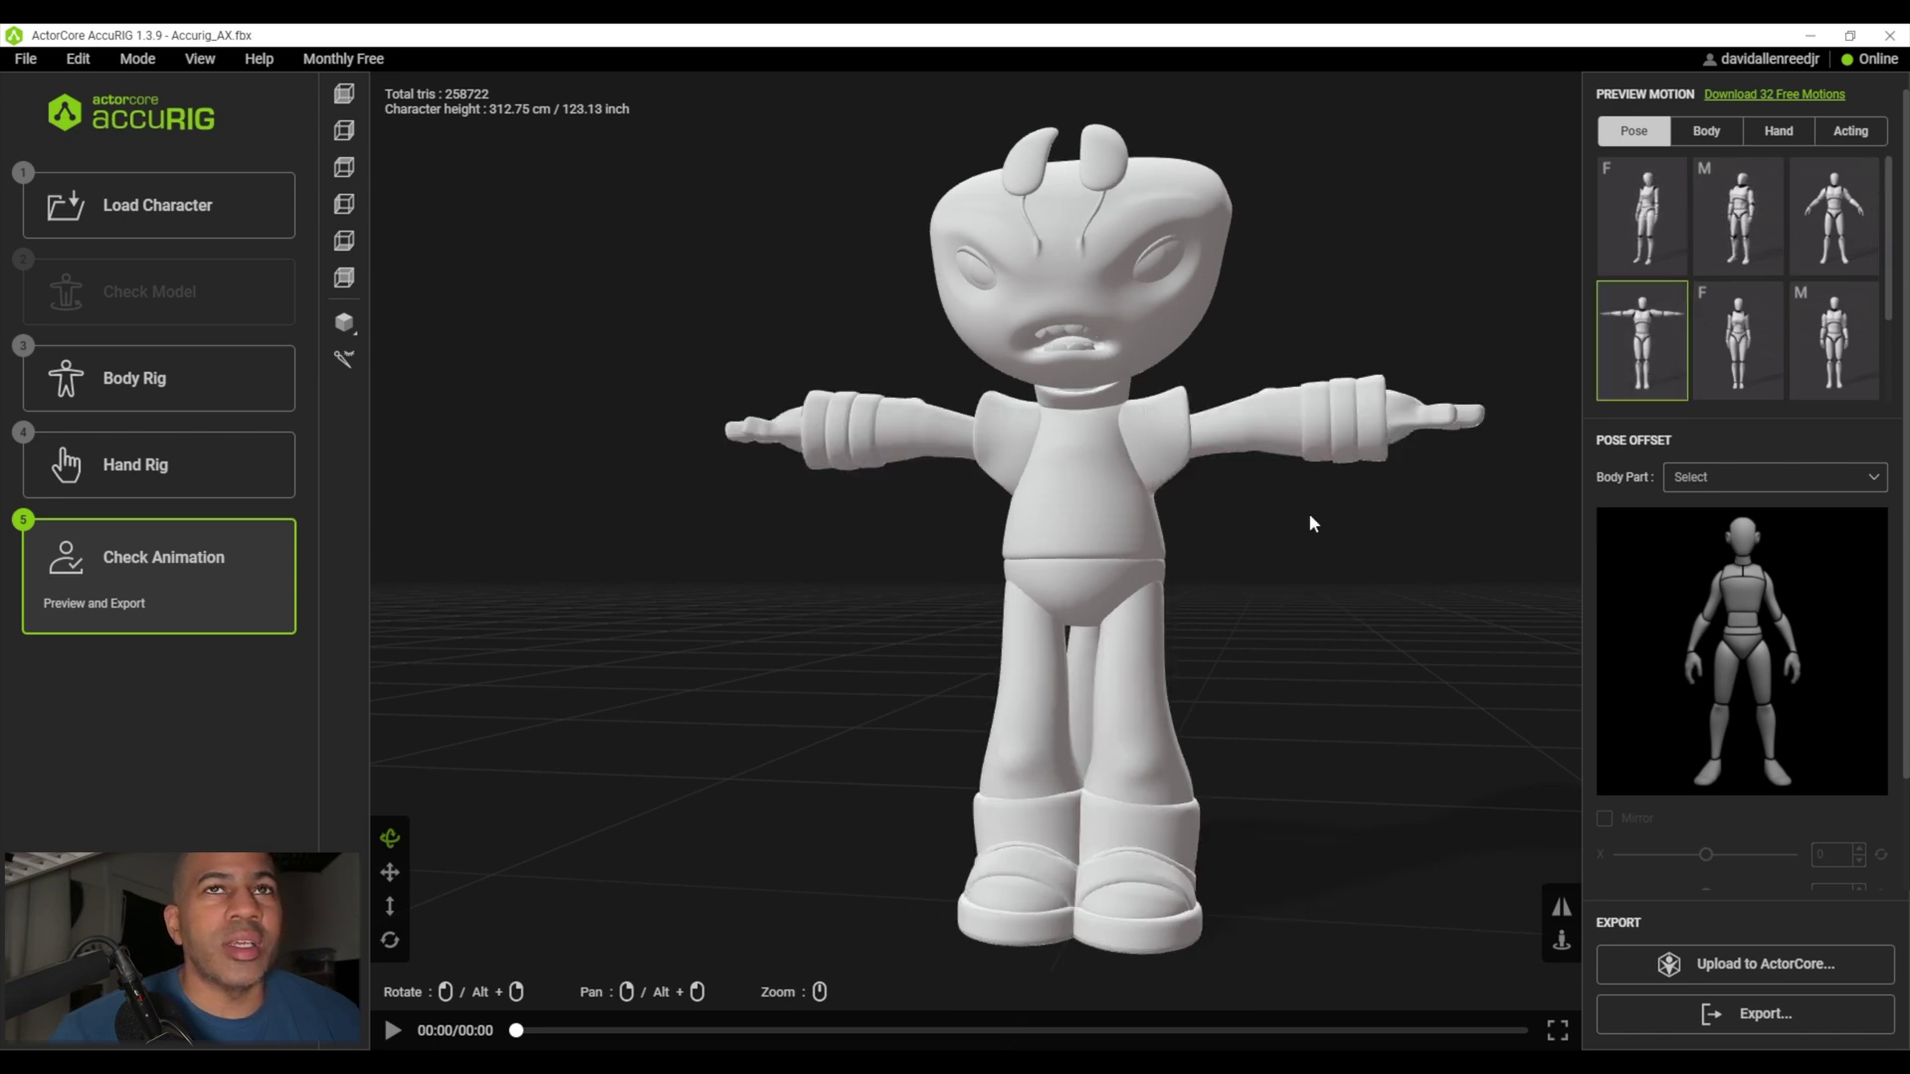
click(1816, 307)
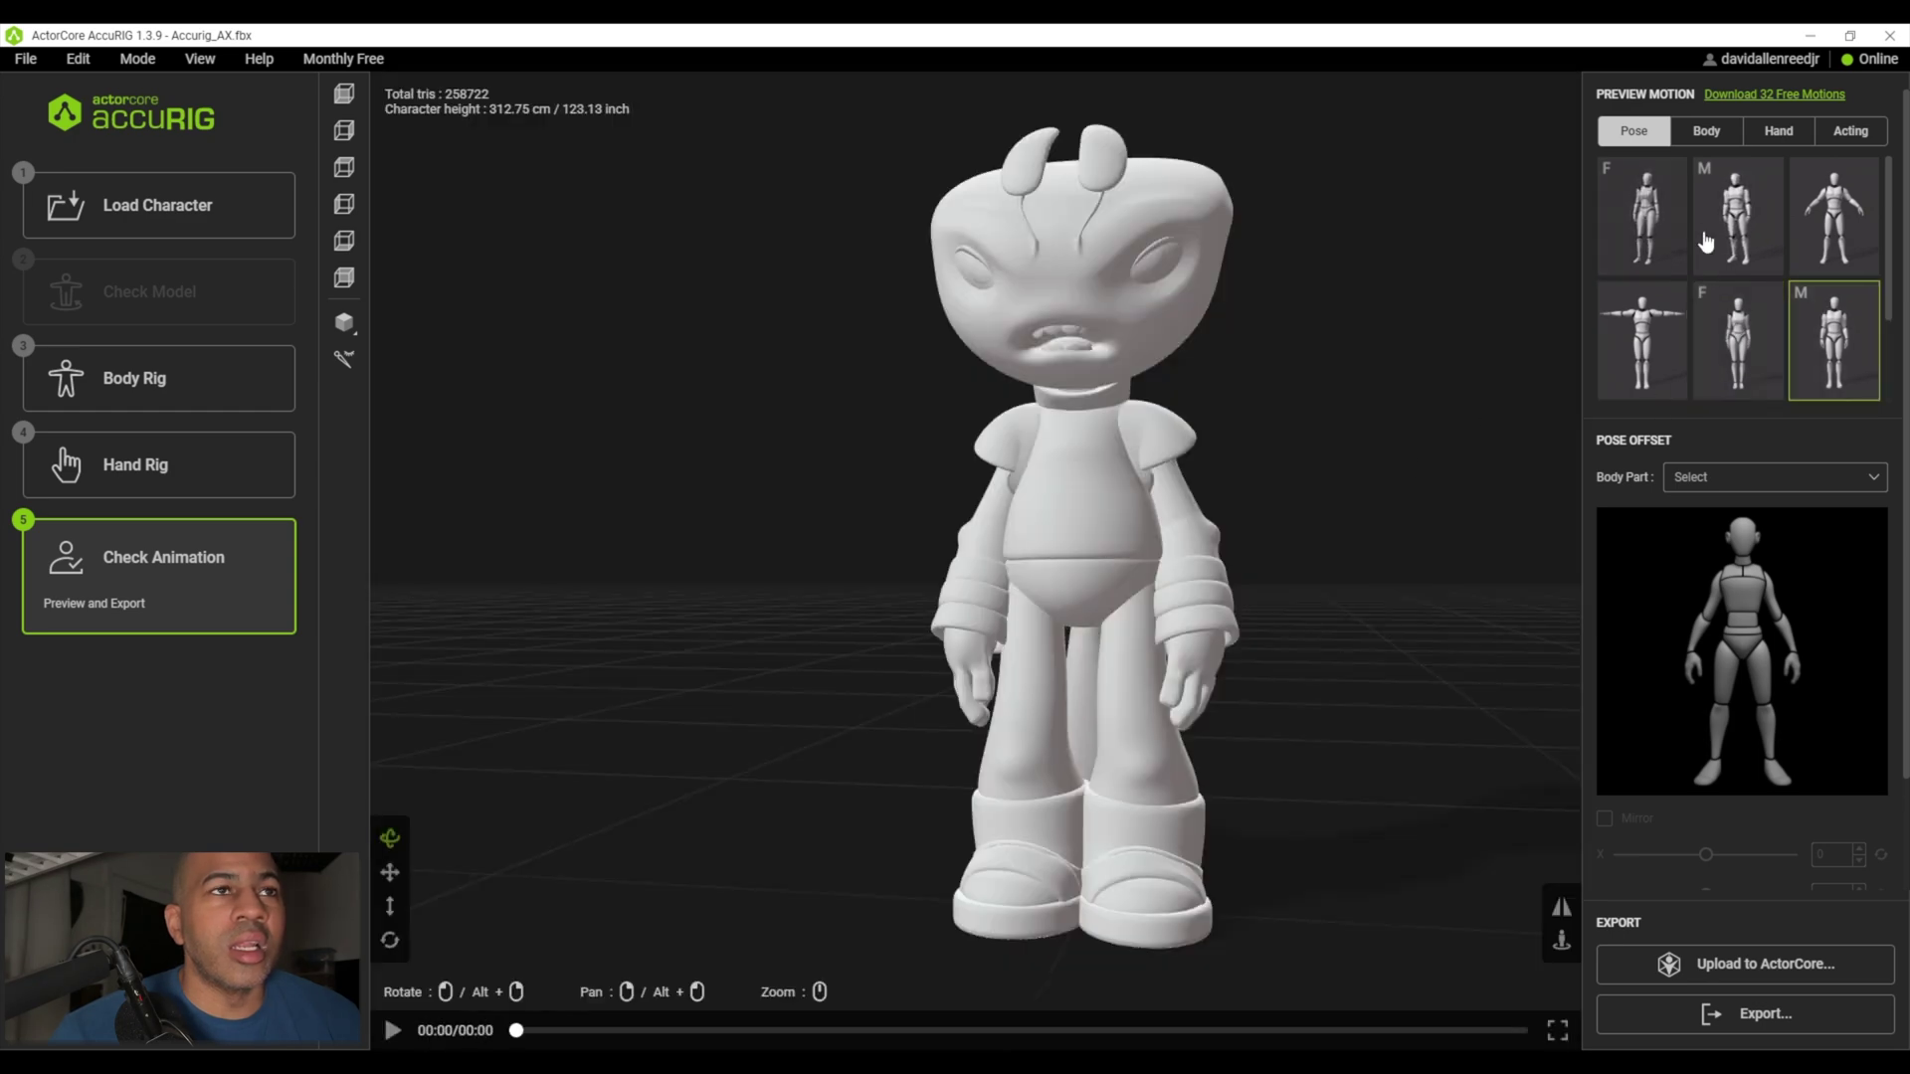
click(1743, 219)
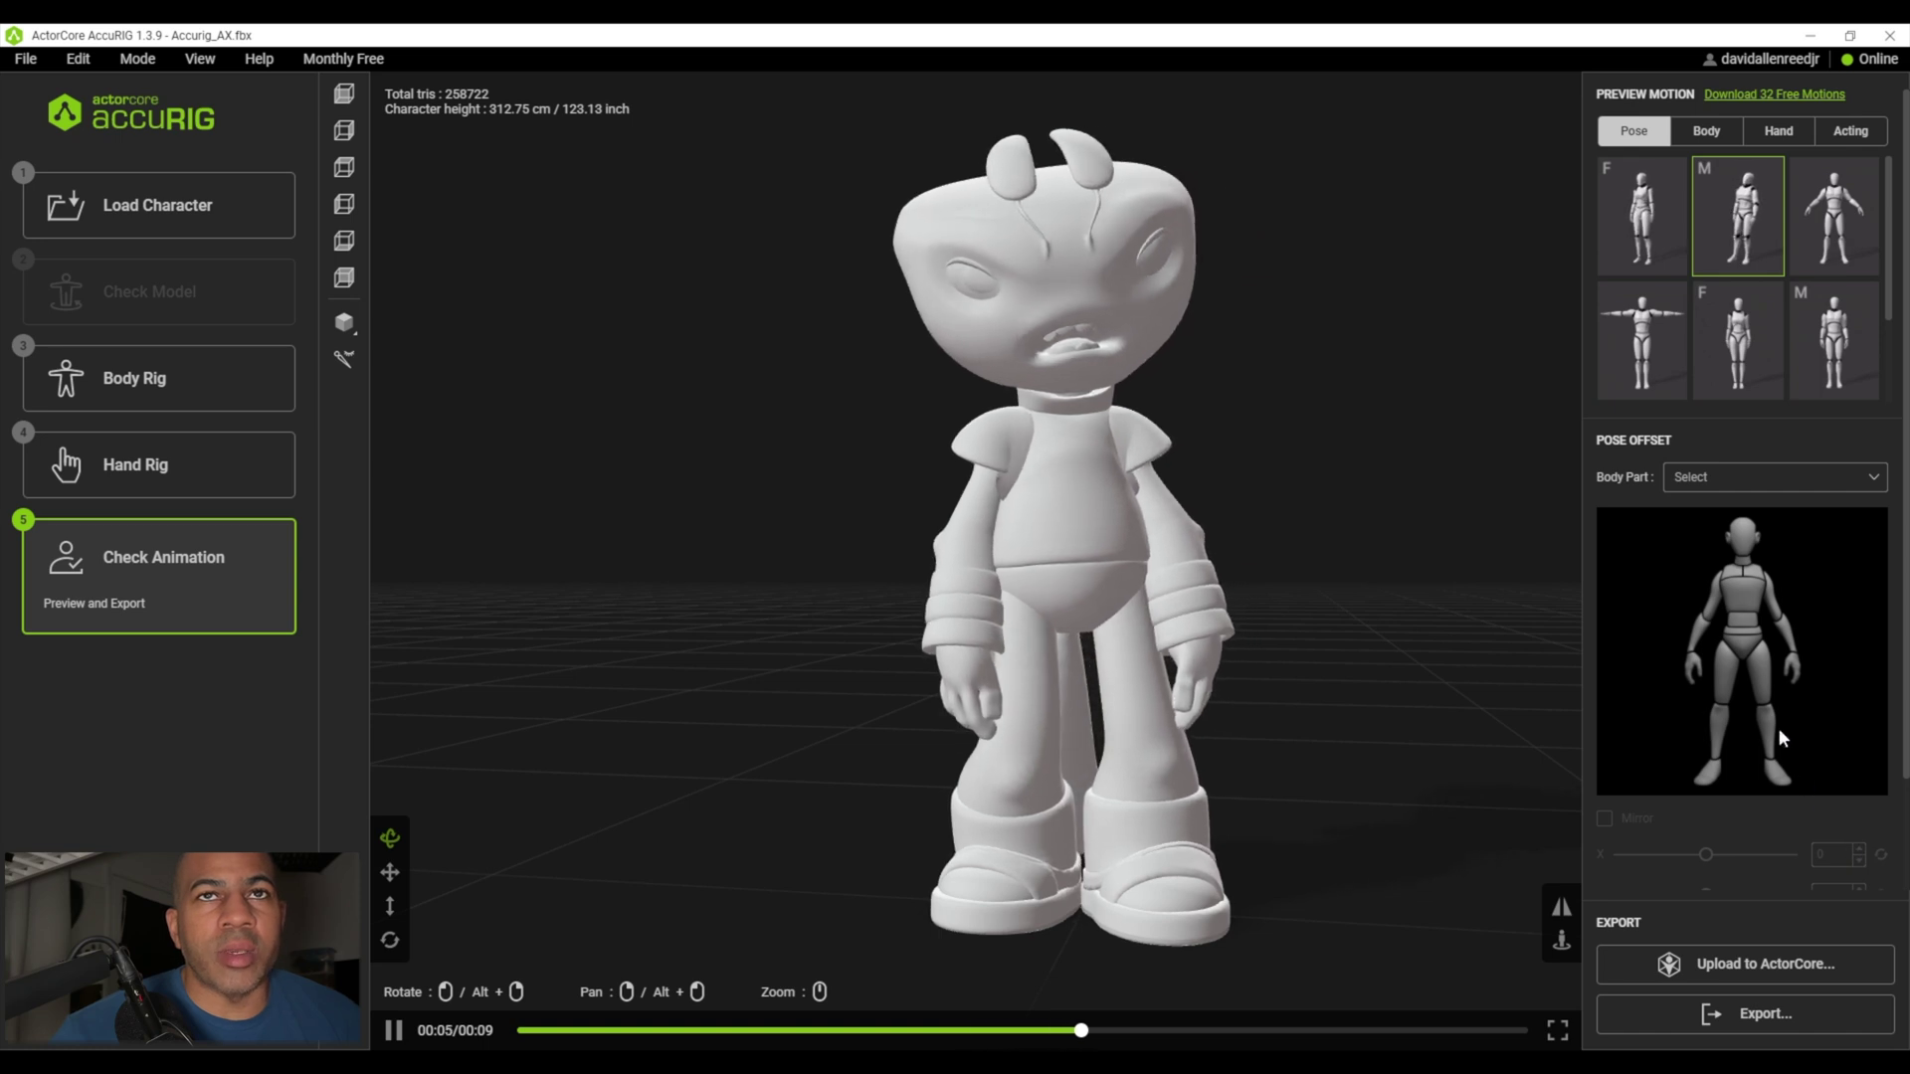
- Browse the Pose Offset Body Part dropdown's list of body parts
click(1870, 478)
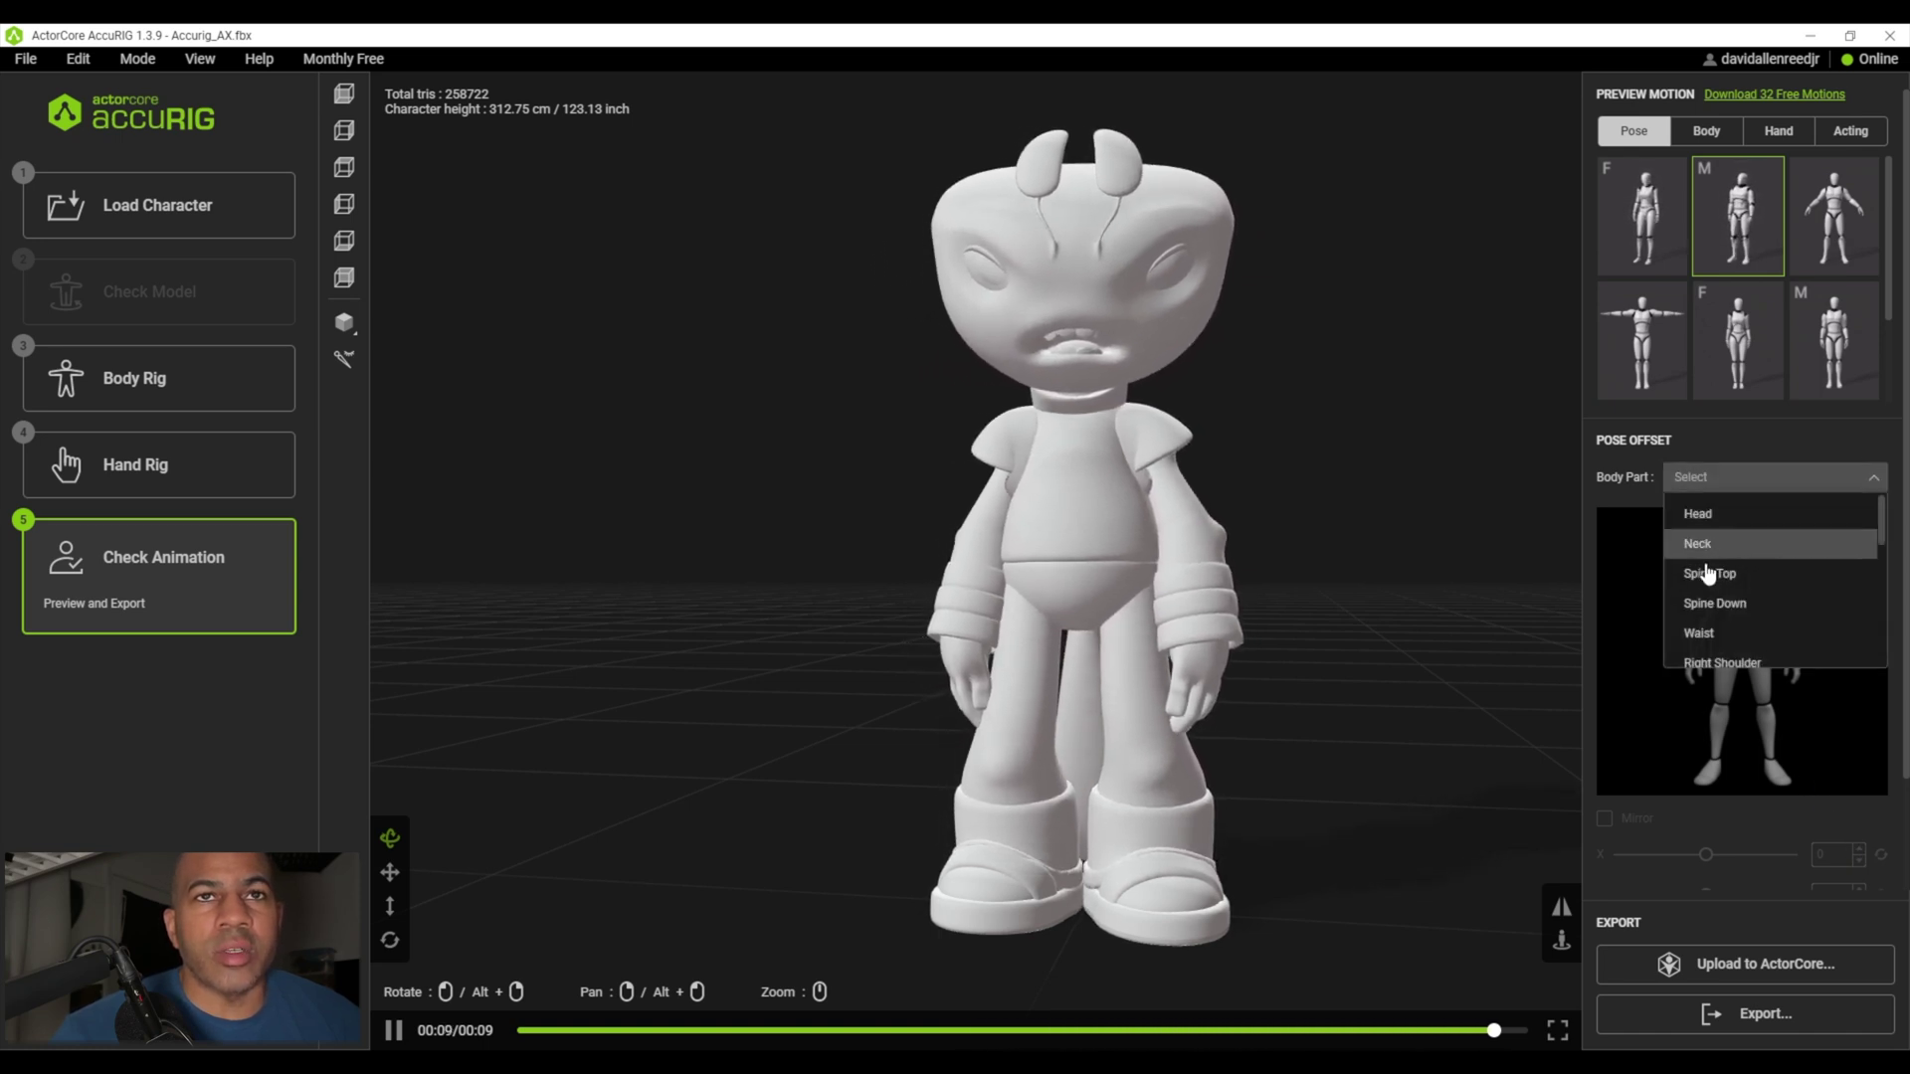
scroll(1696, 625, down, 5)
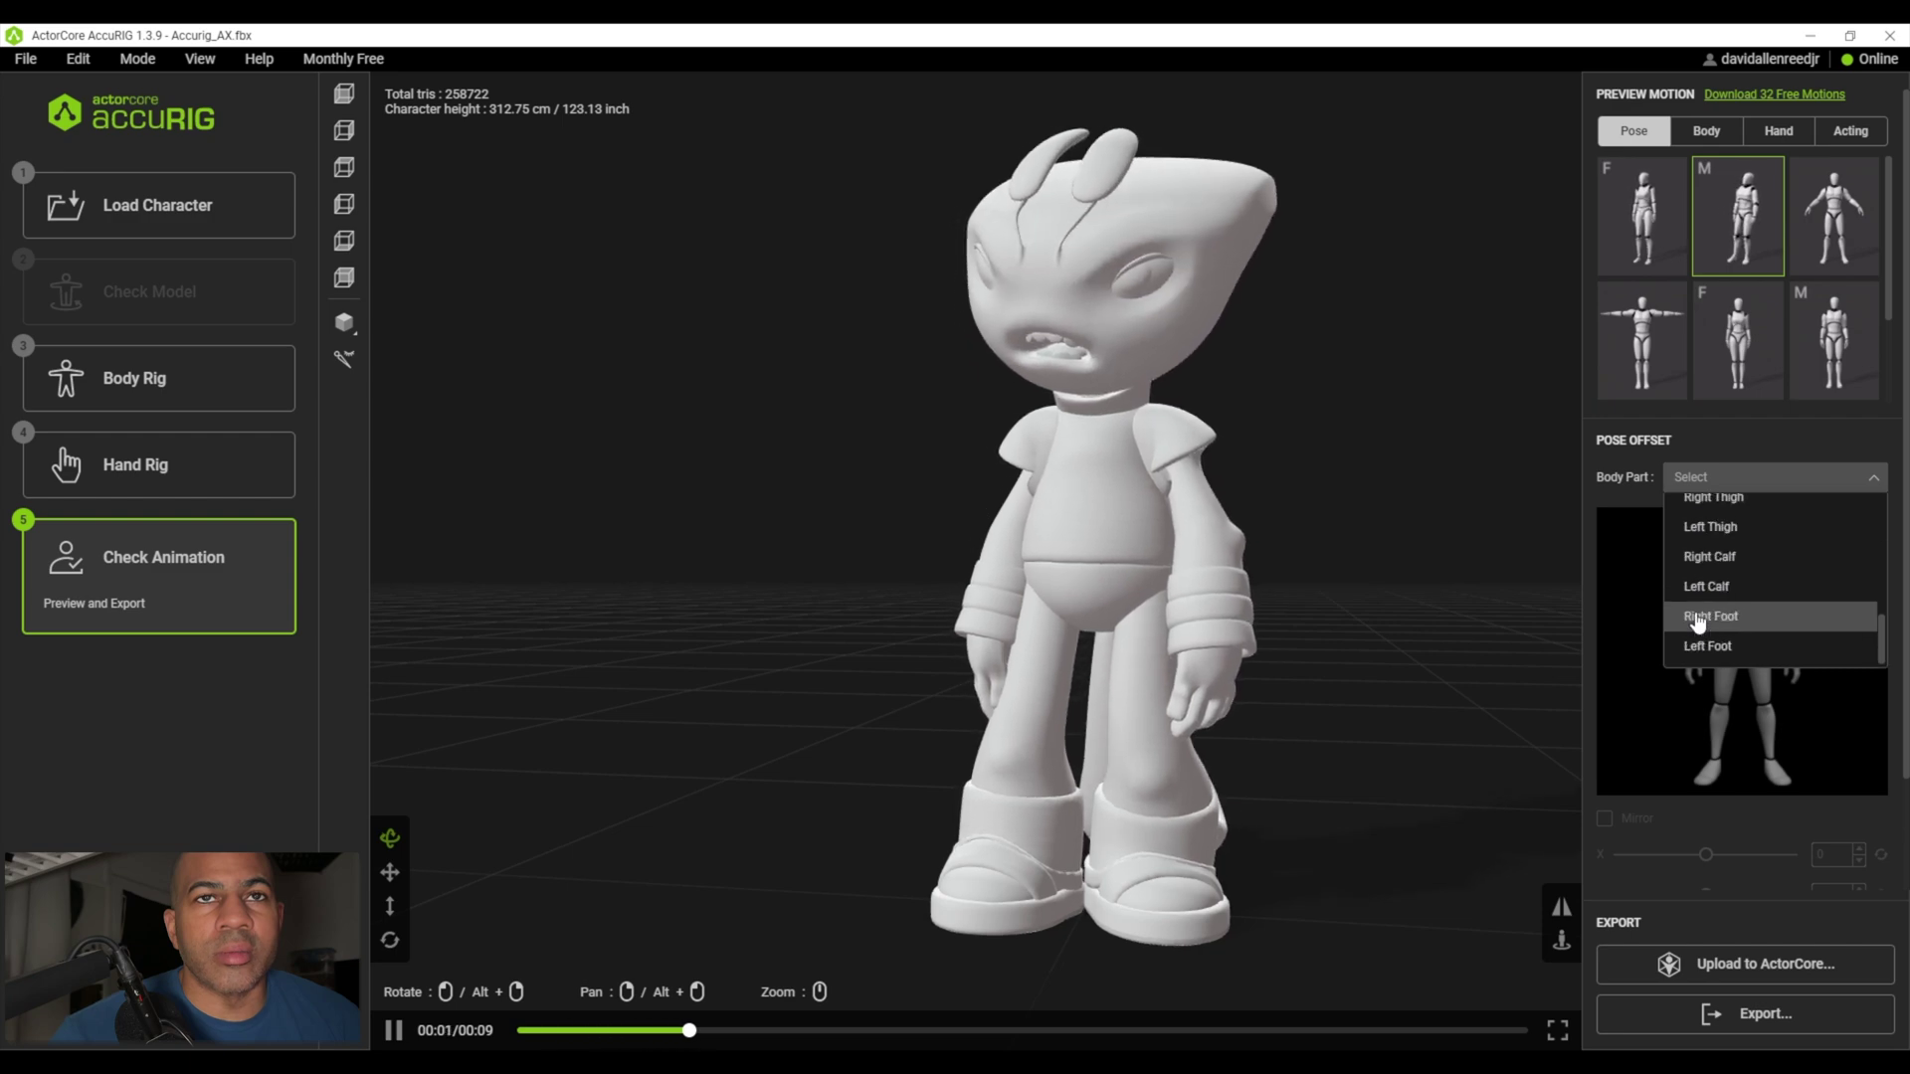
scroll(1706, 609, up, 4)
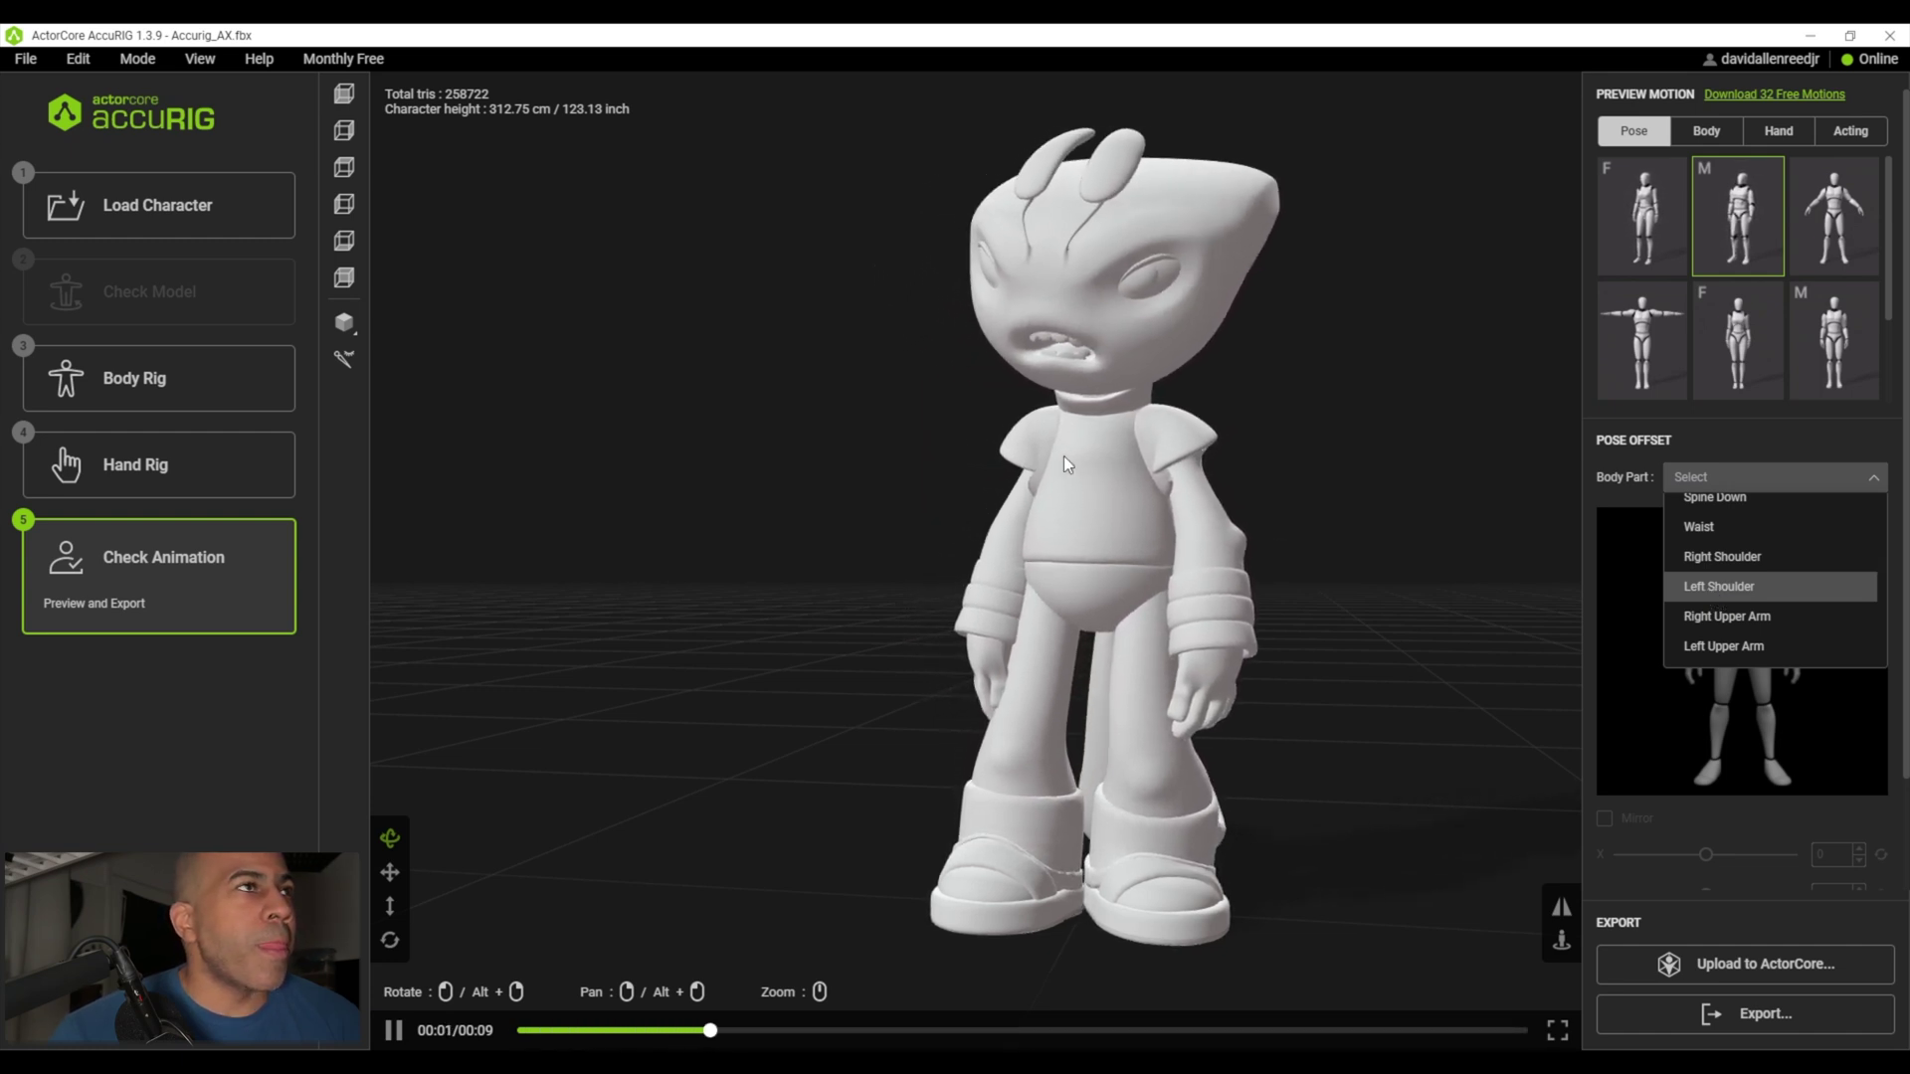
click(1739, 1016)
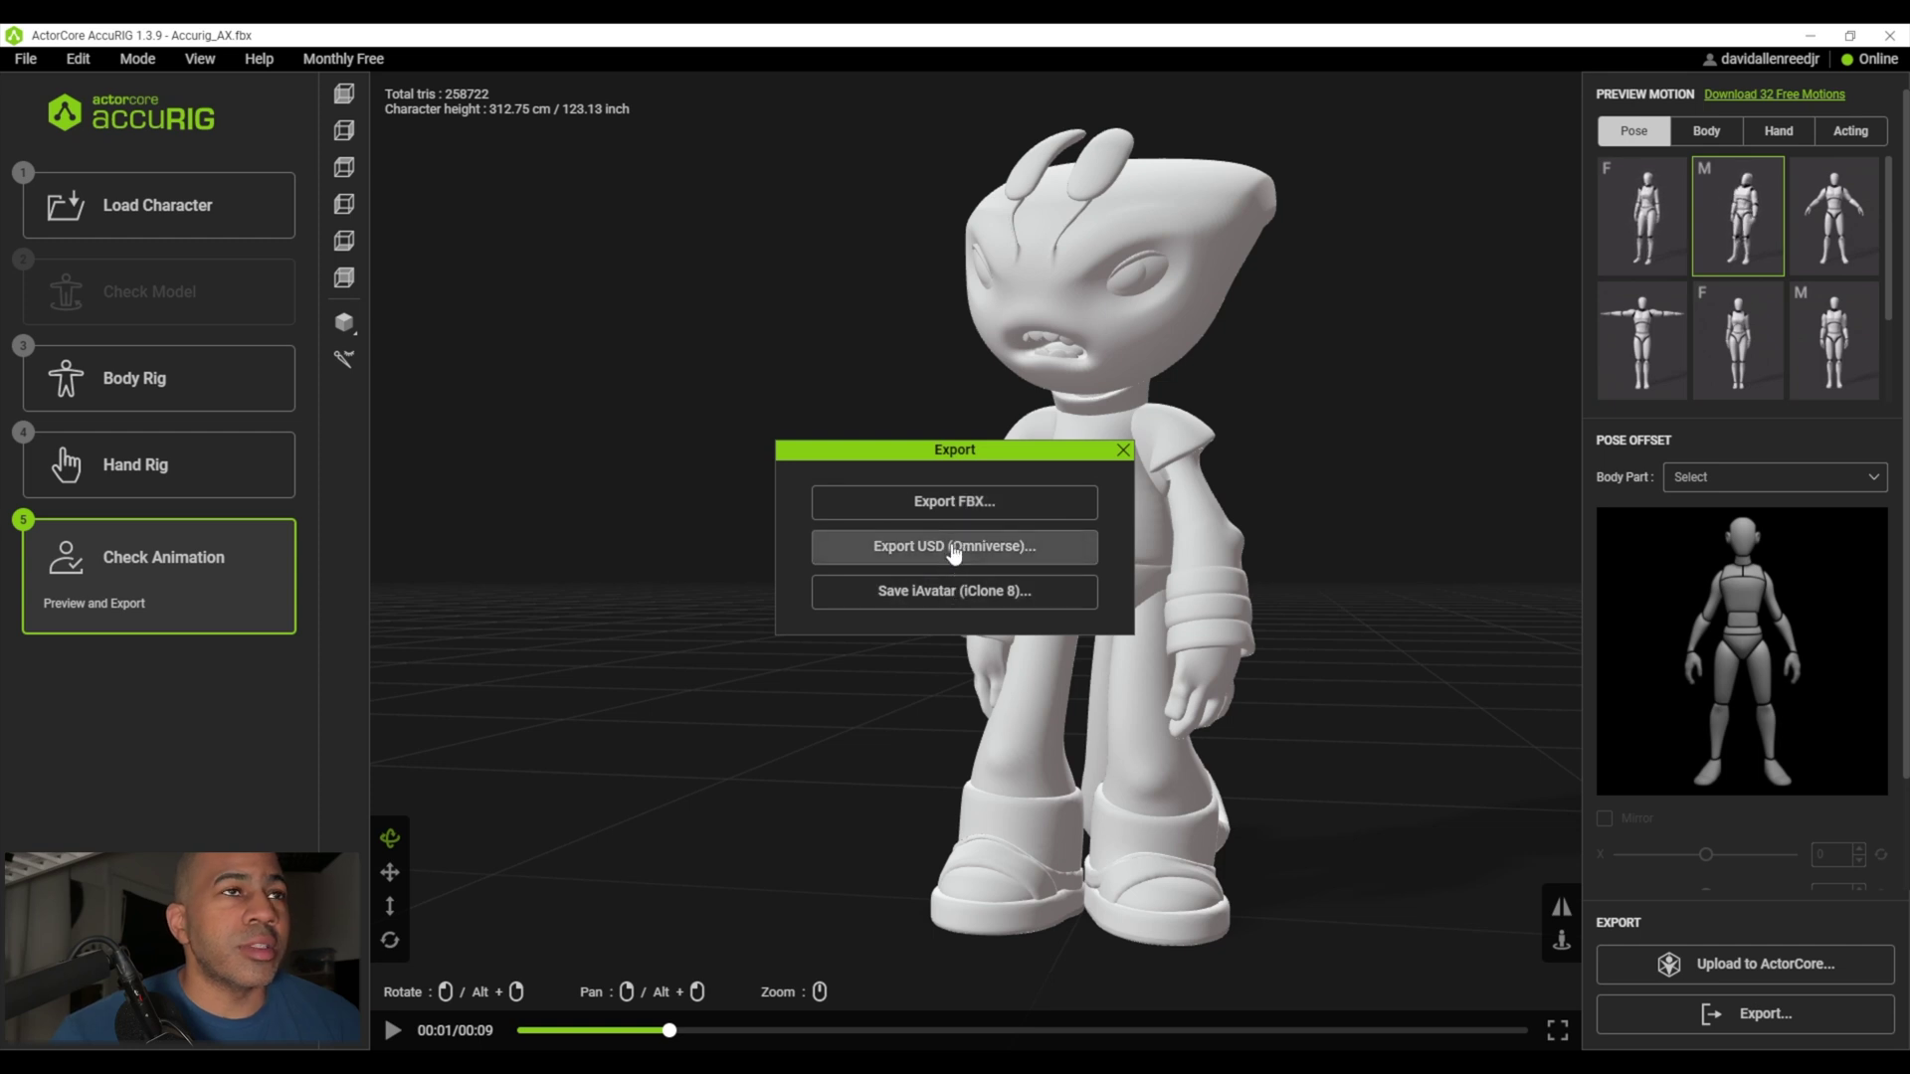
click(1124, 451)
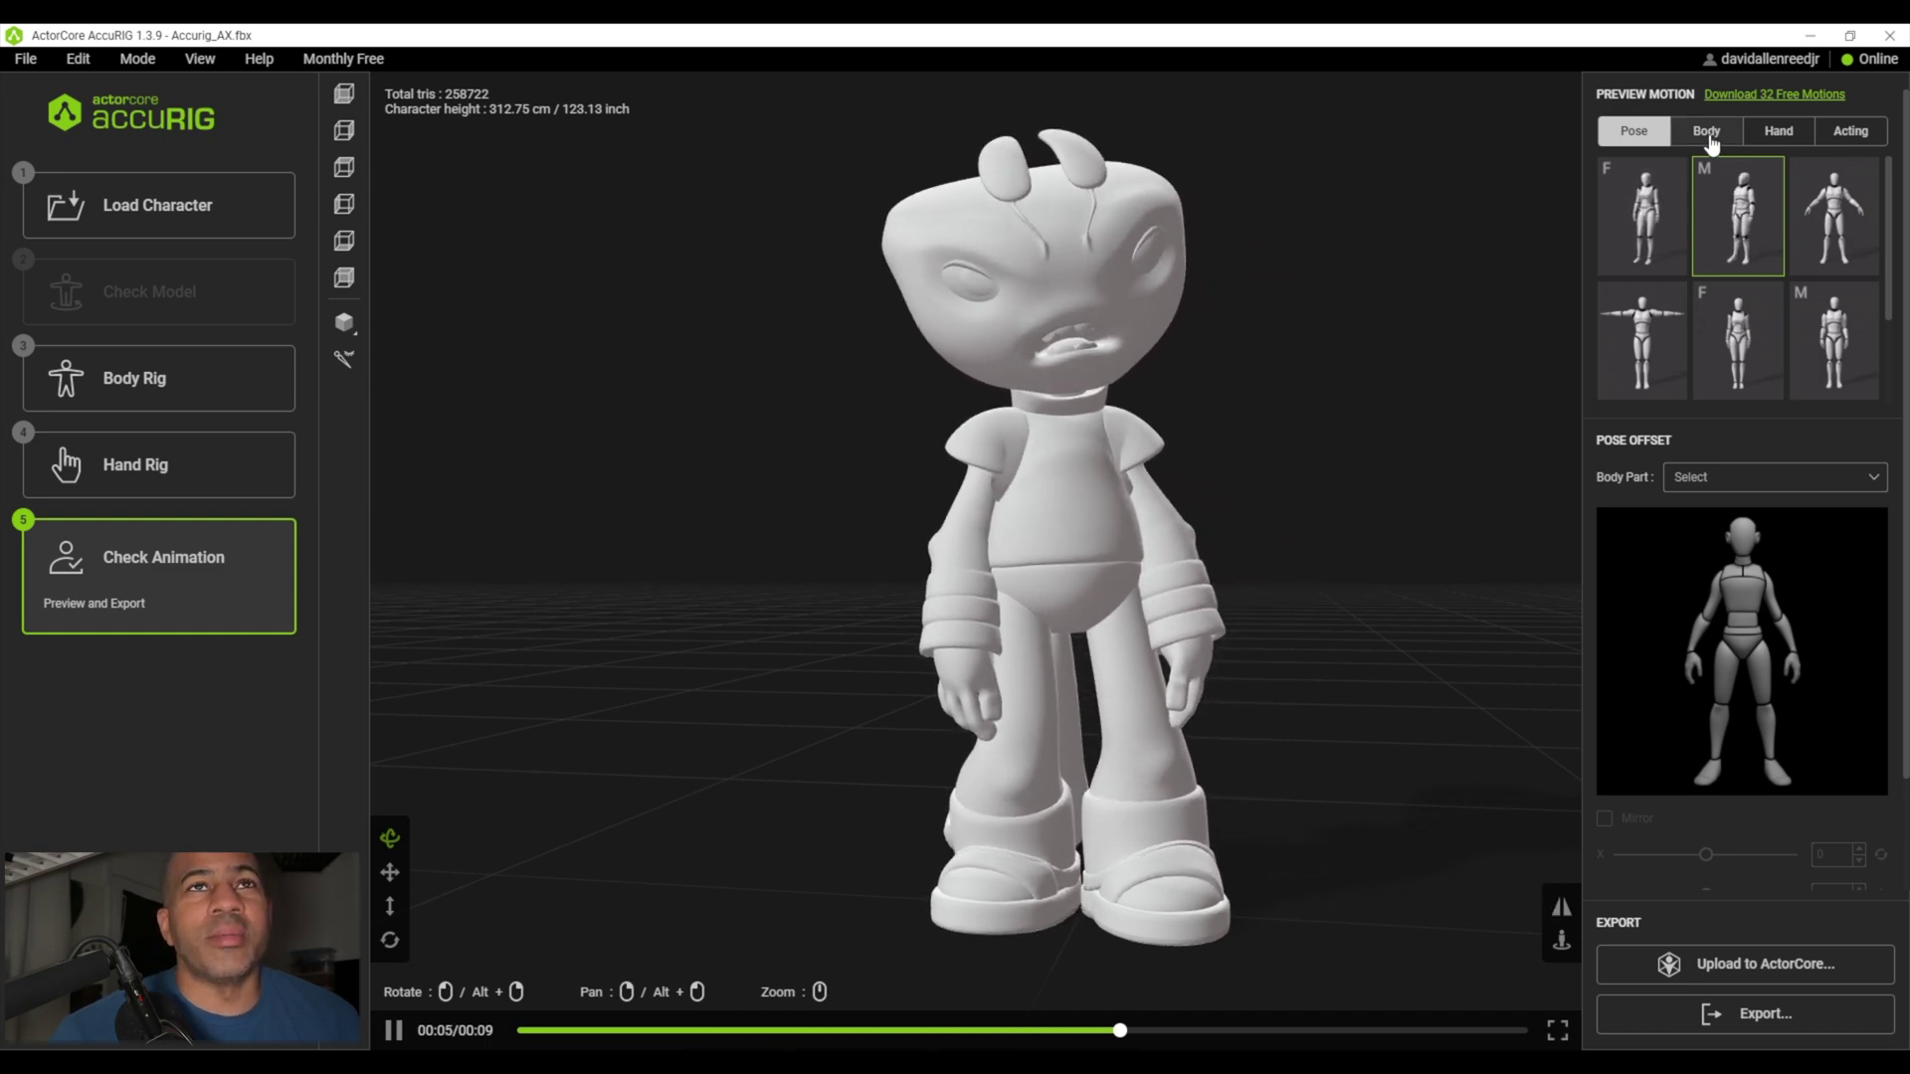
- Play the first Body motion and view the alien from the side and back
click(1706, 130)
click(1631, 227)
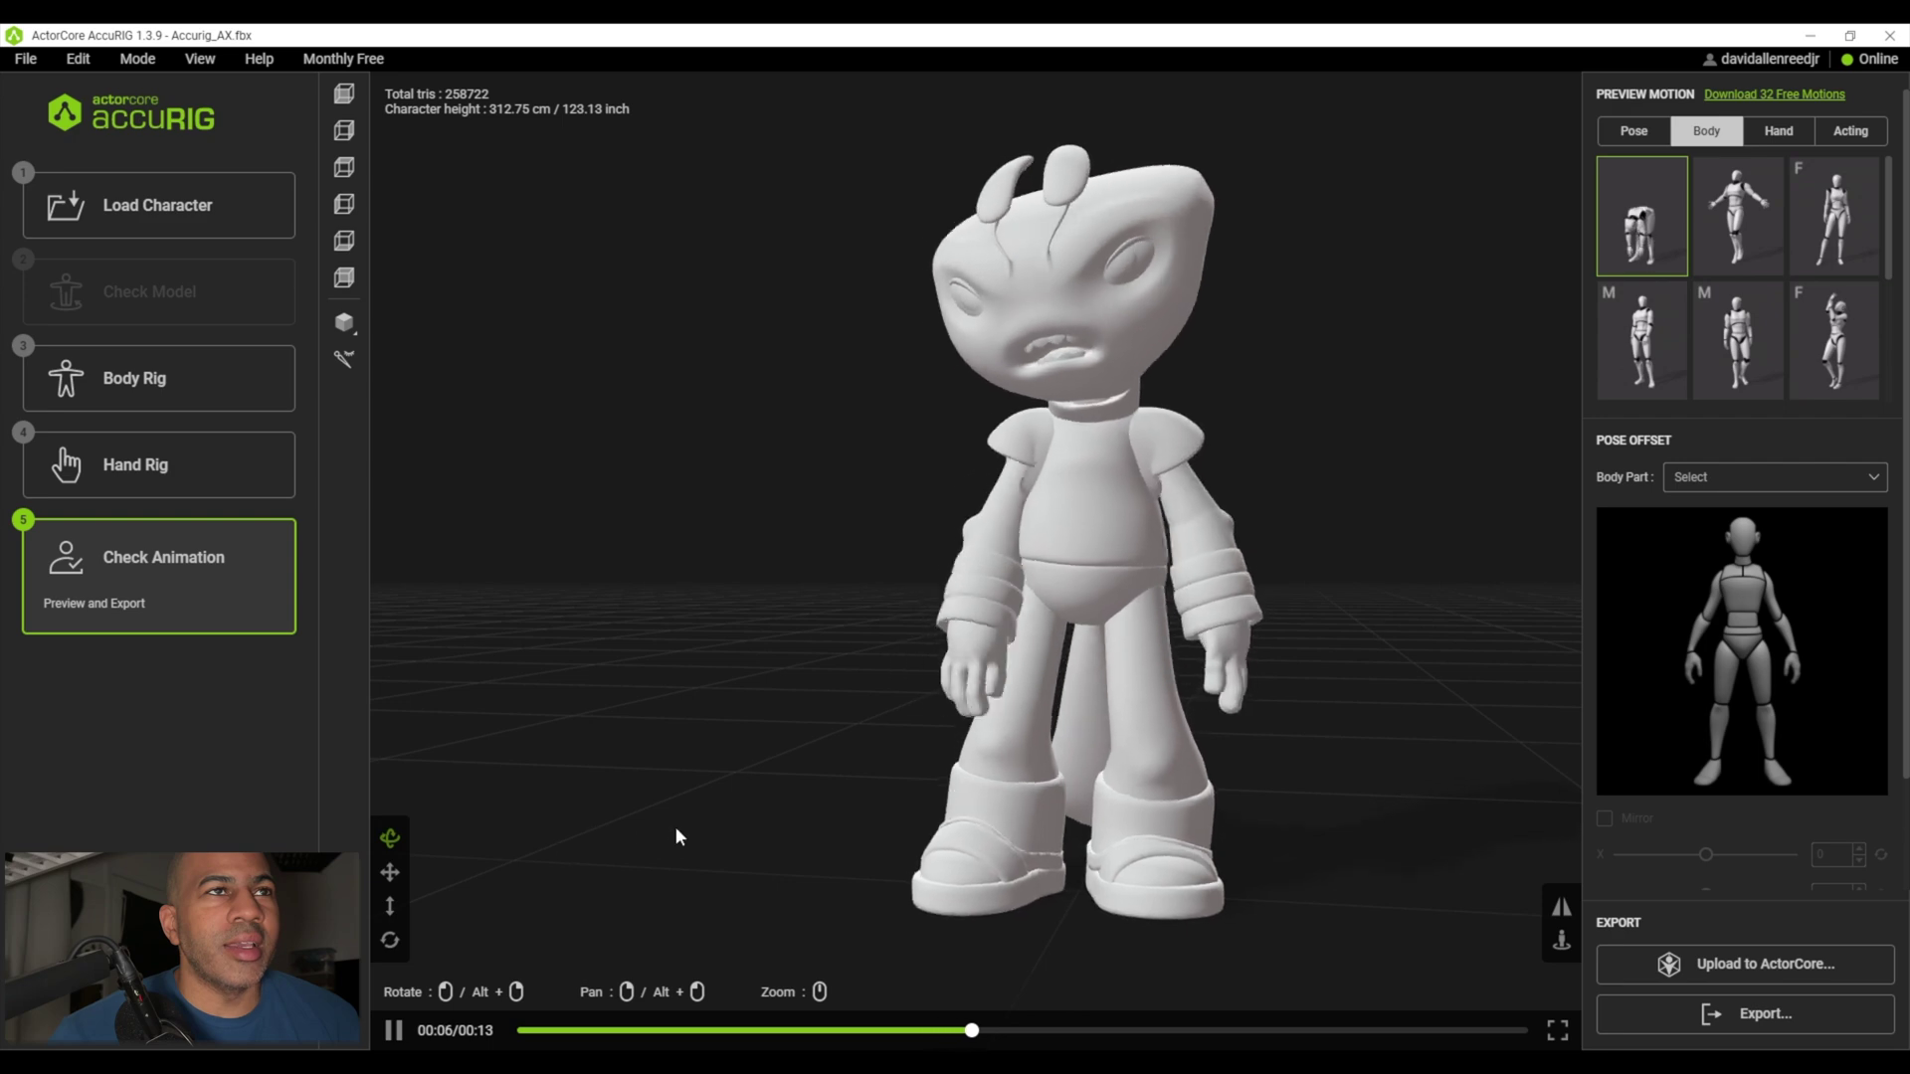
drag(1031, 734, 729, 835)
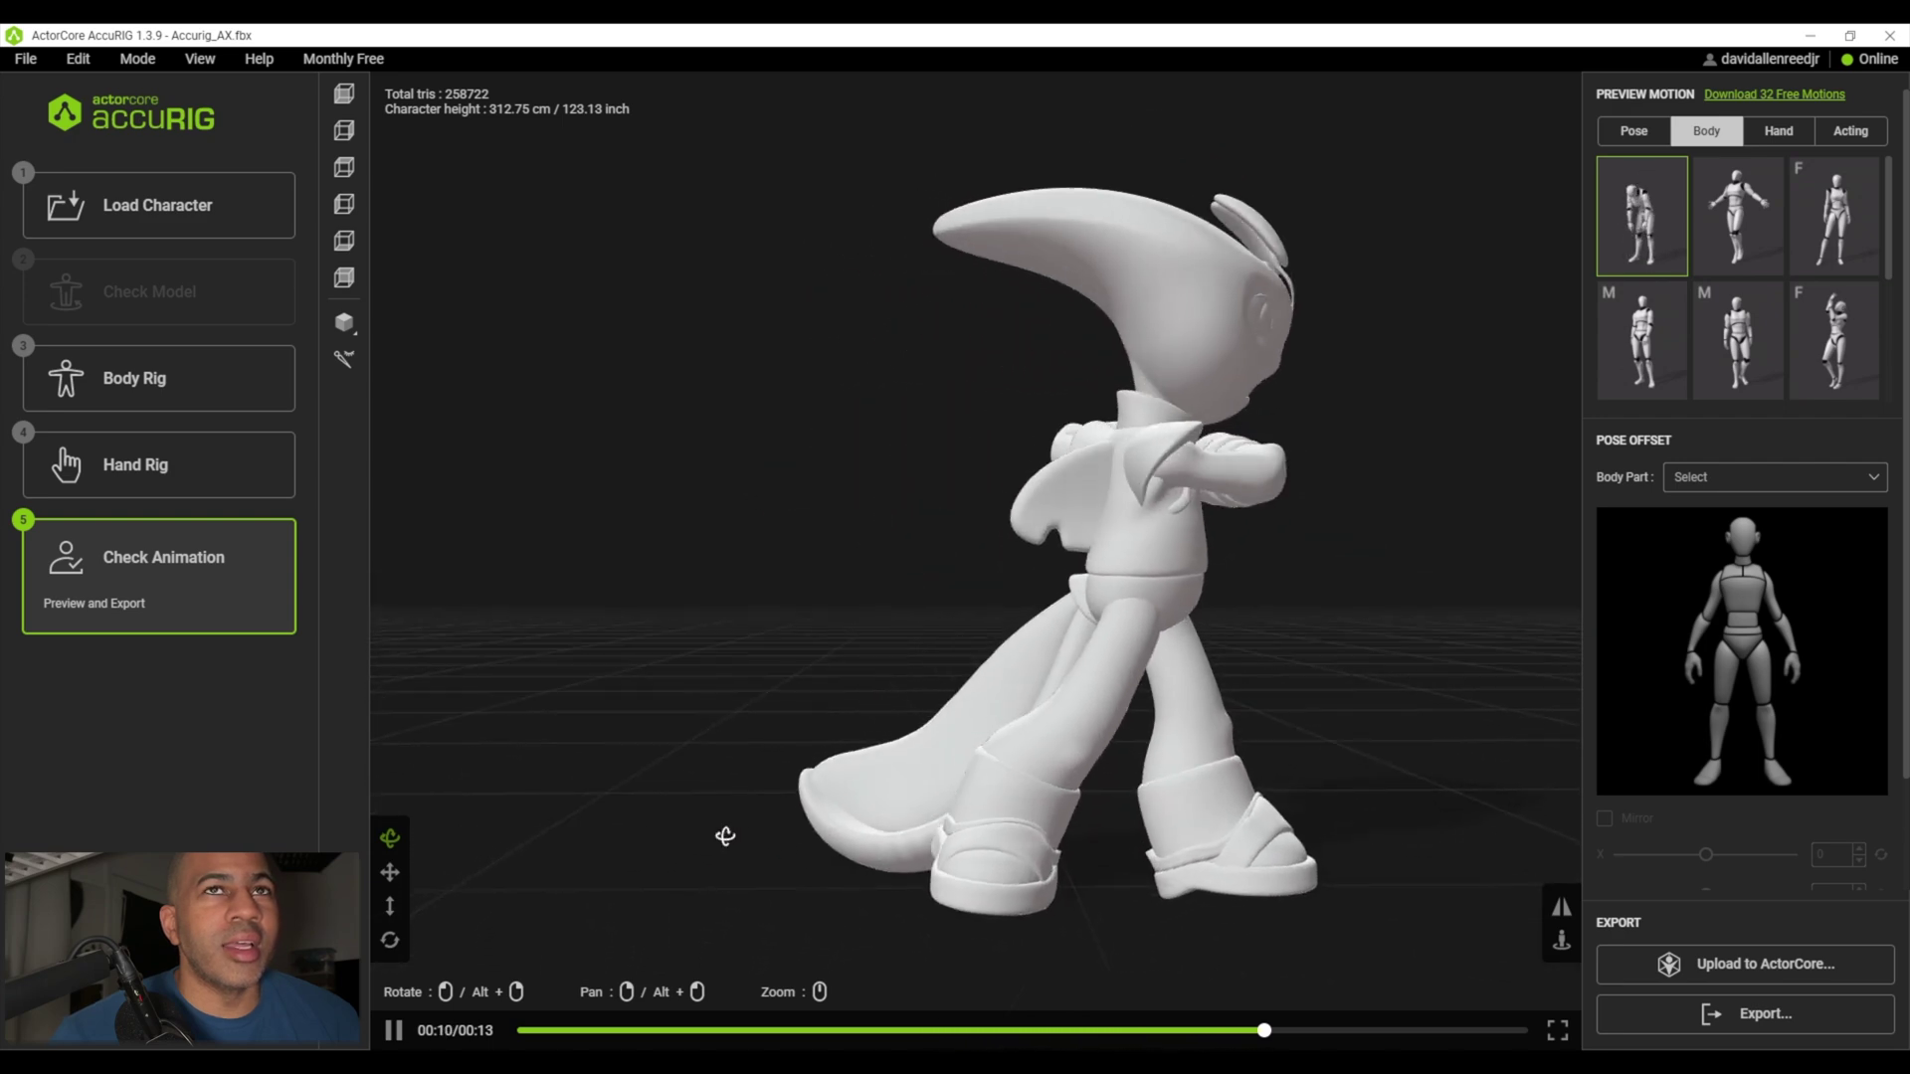
- Try the second, third and last Body motions, ending on the female preview
click(1733, 217)
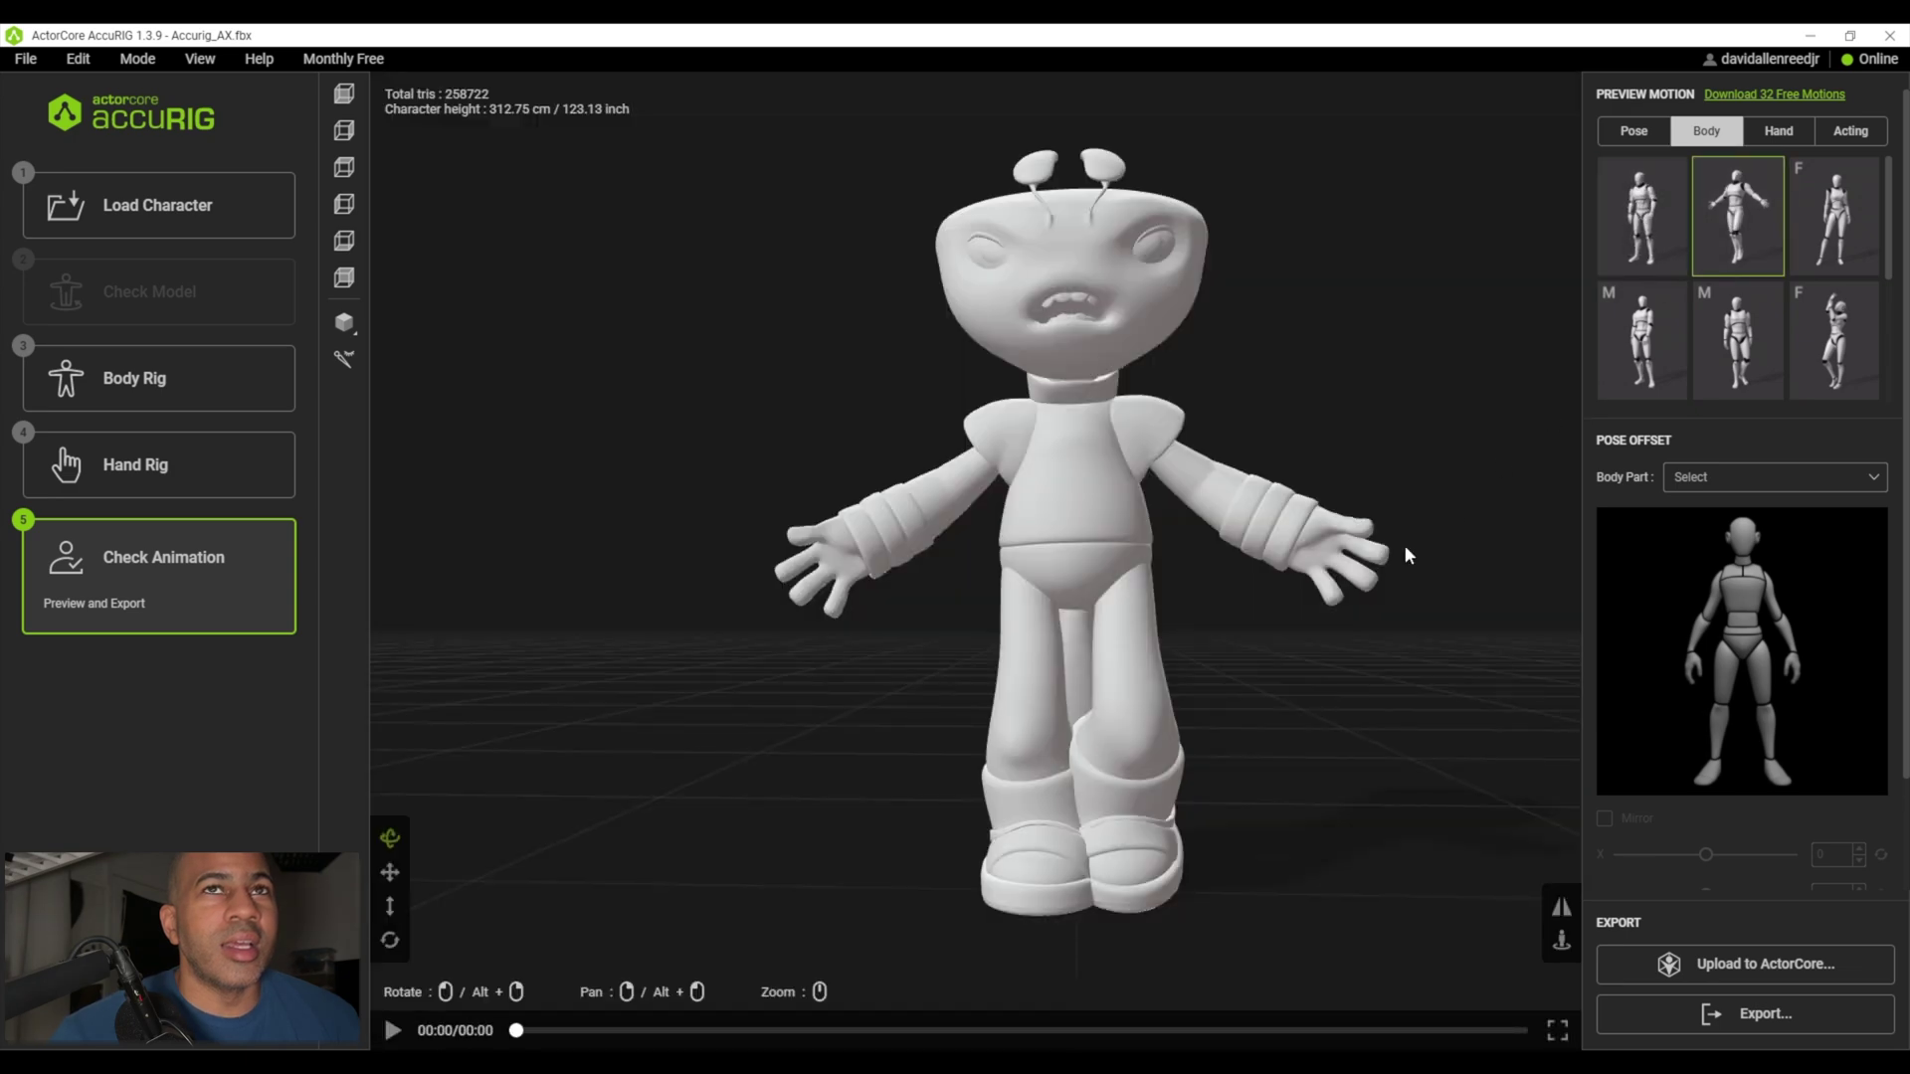
click(1855, 229)
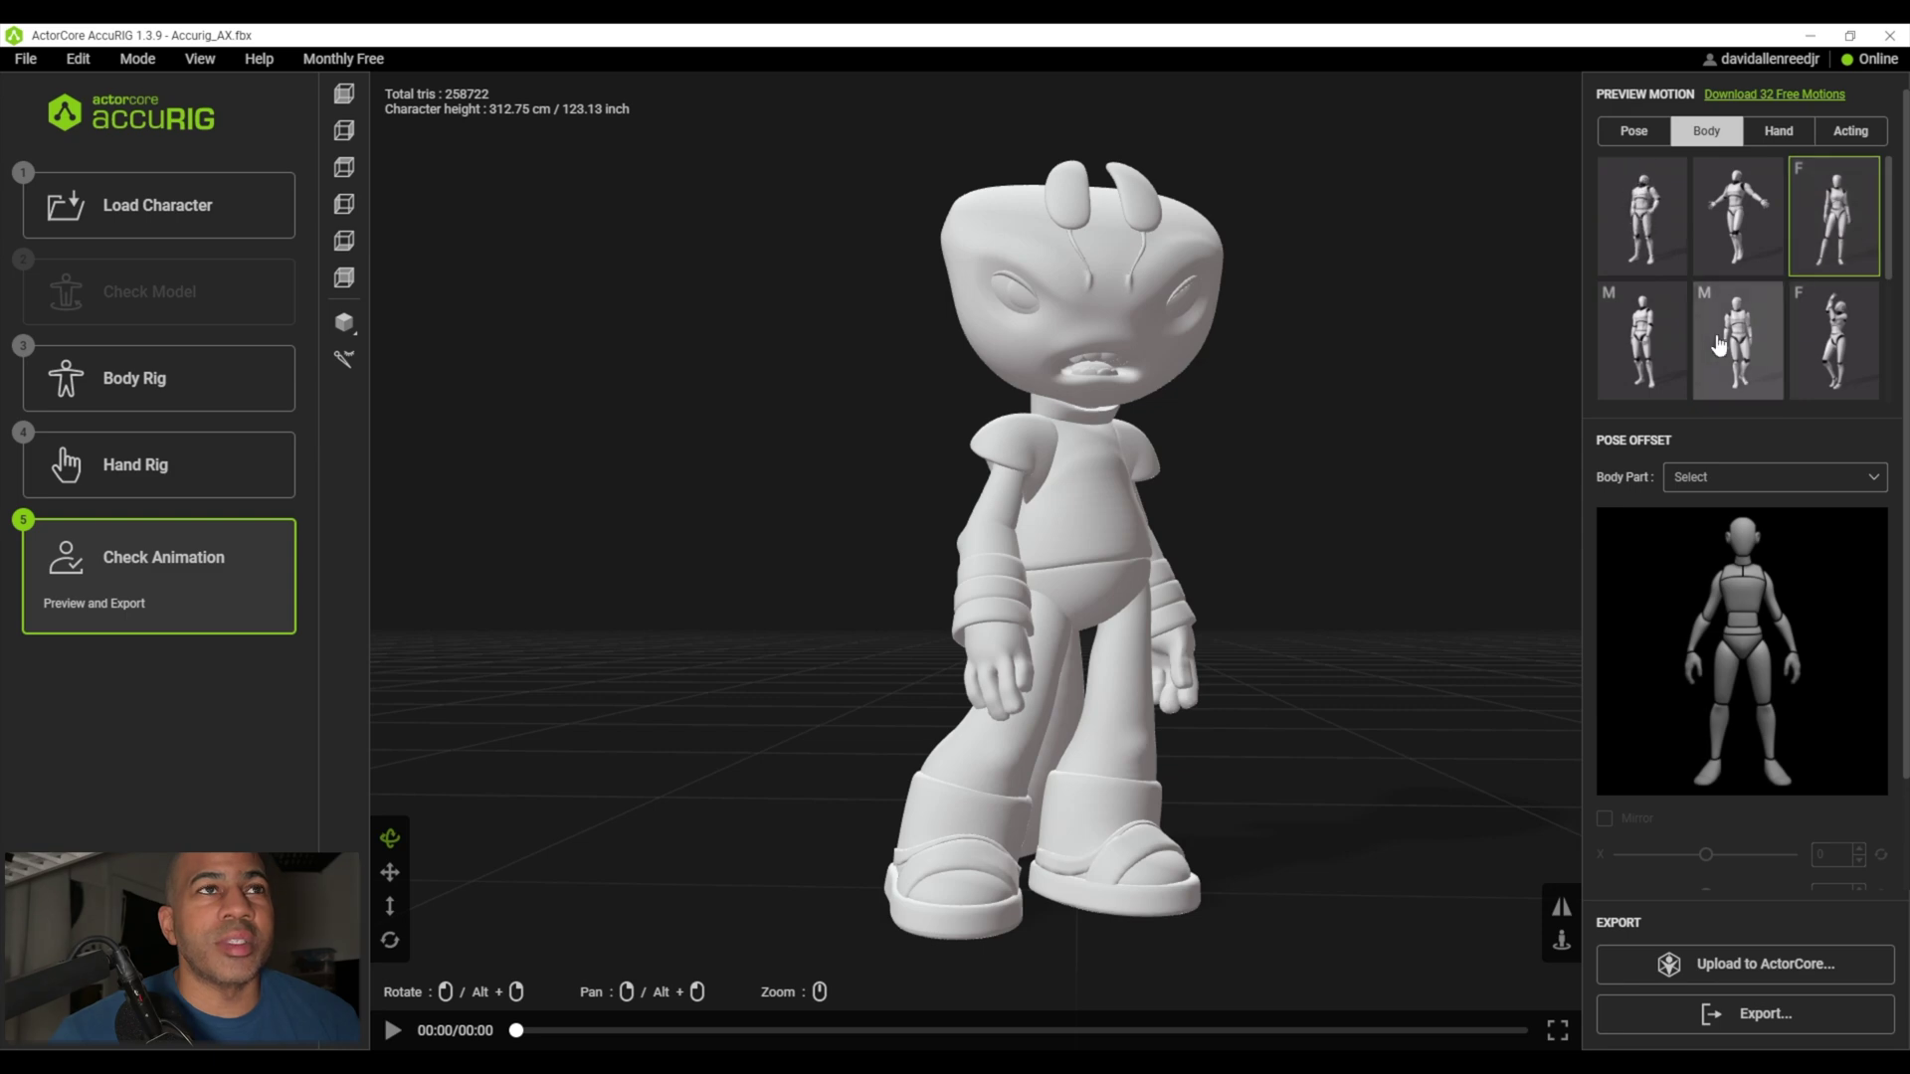
click(1818, 330)
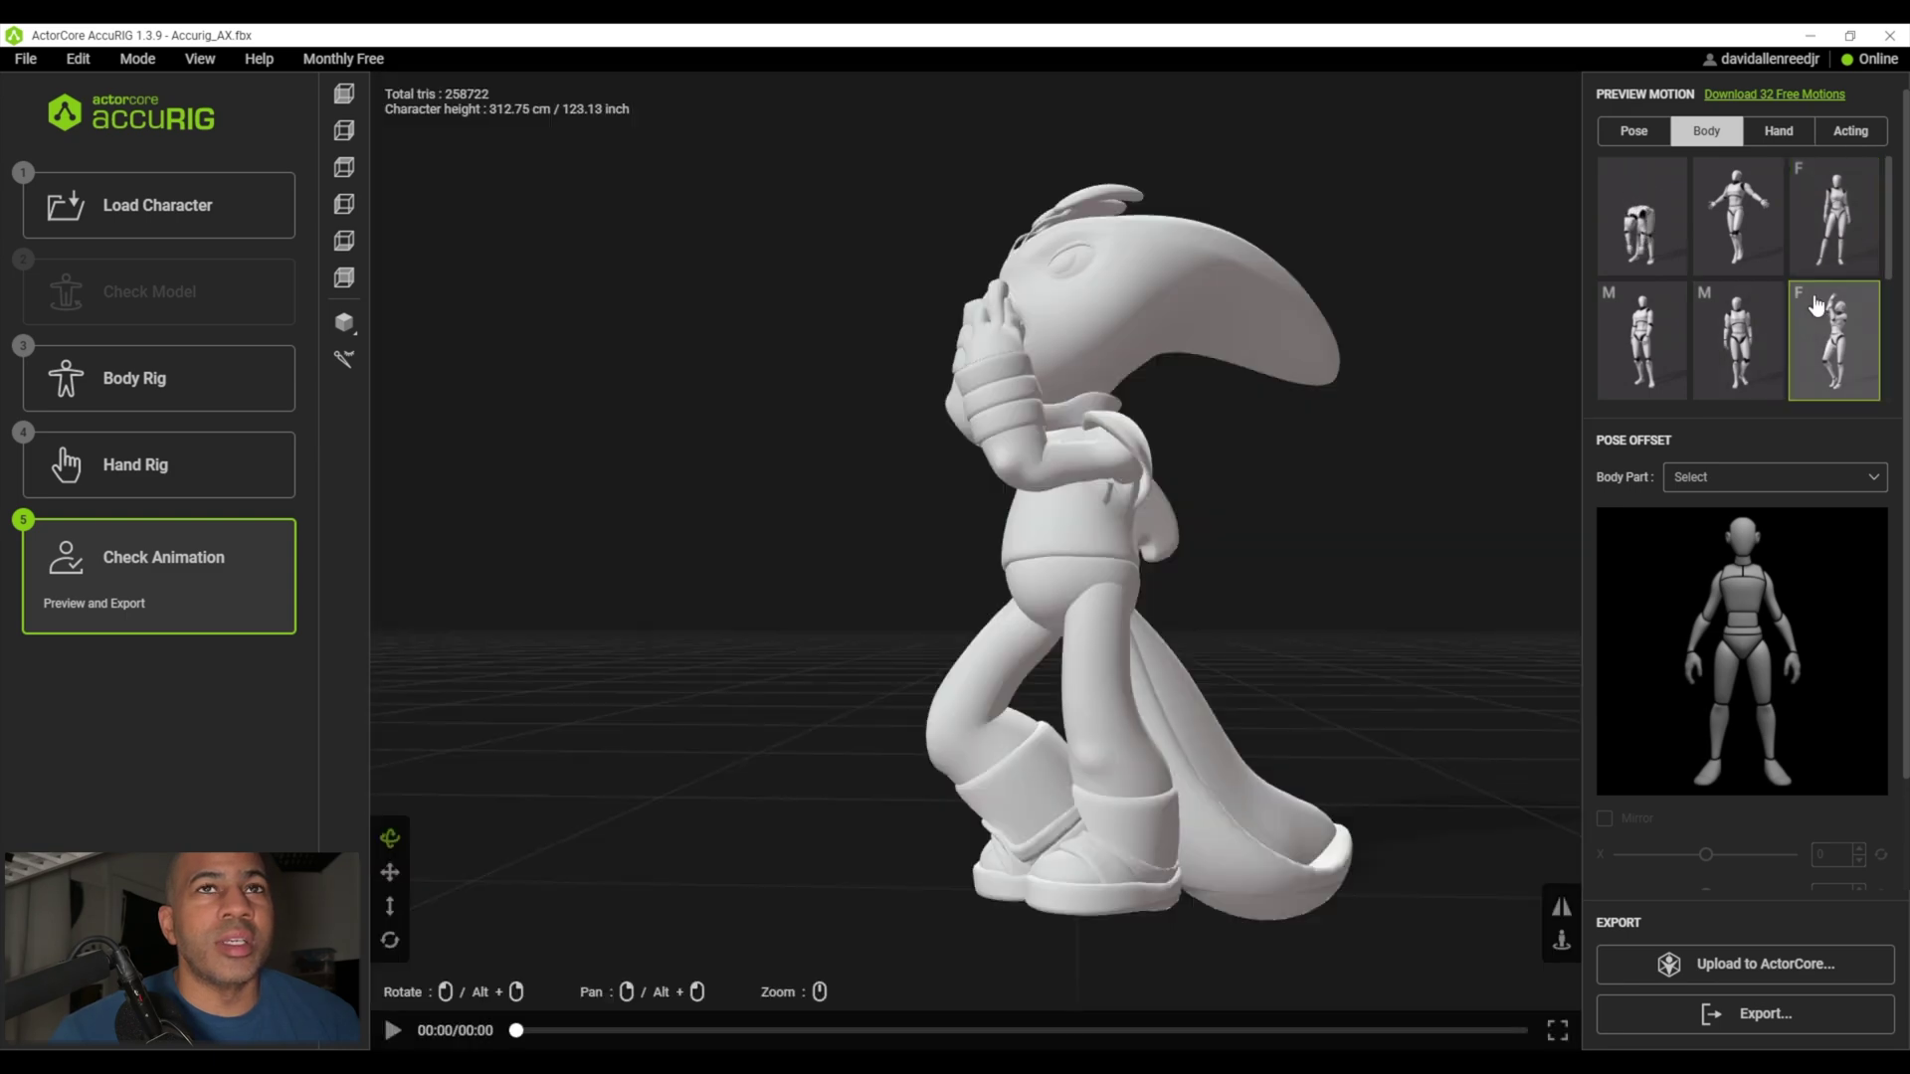
click(1794, 133)
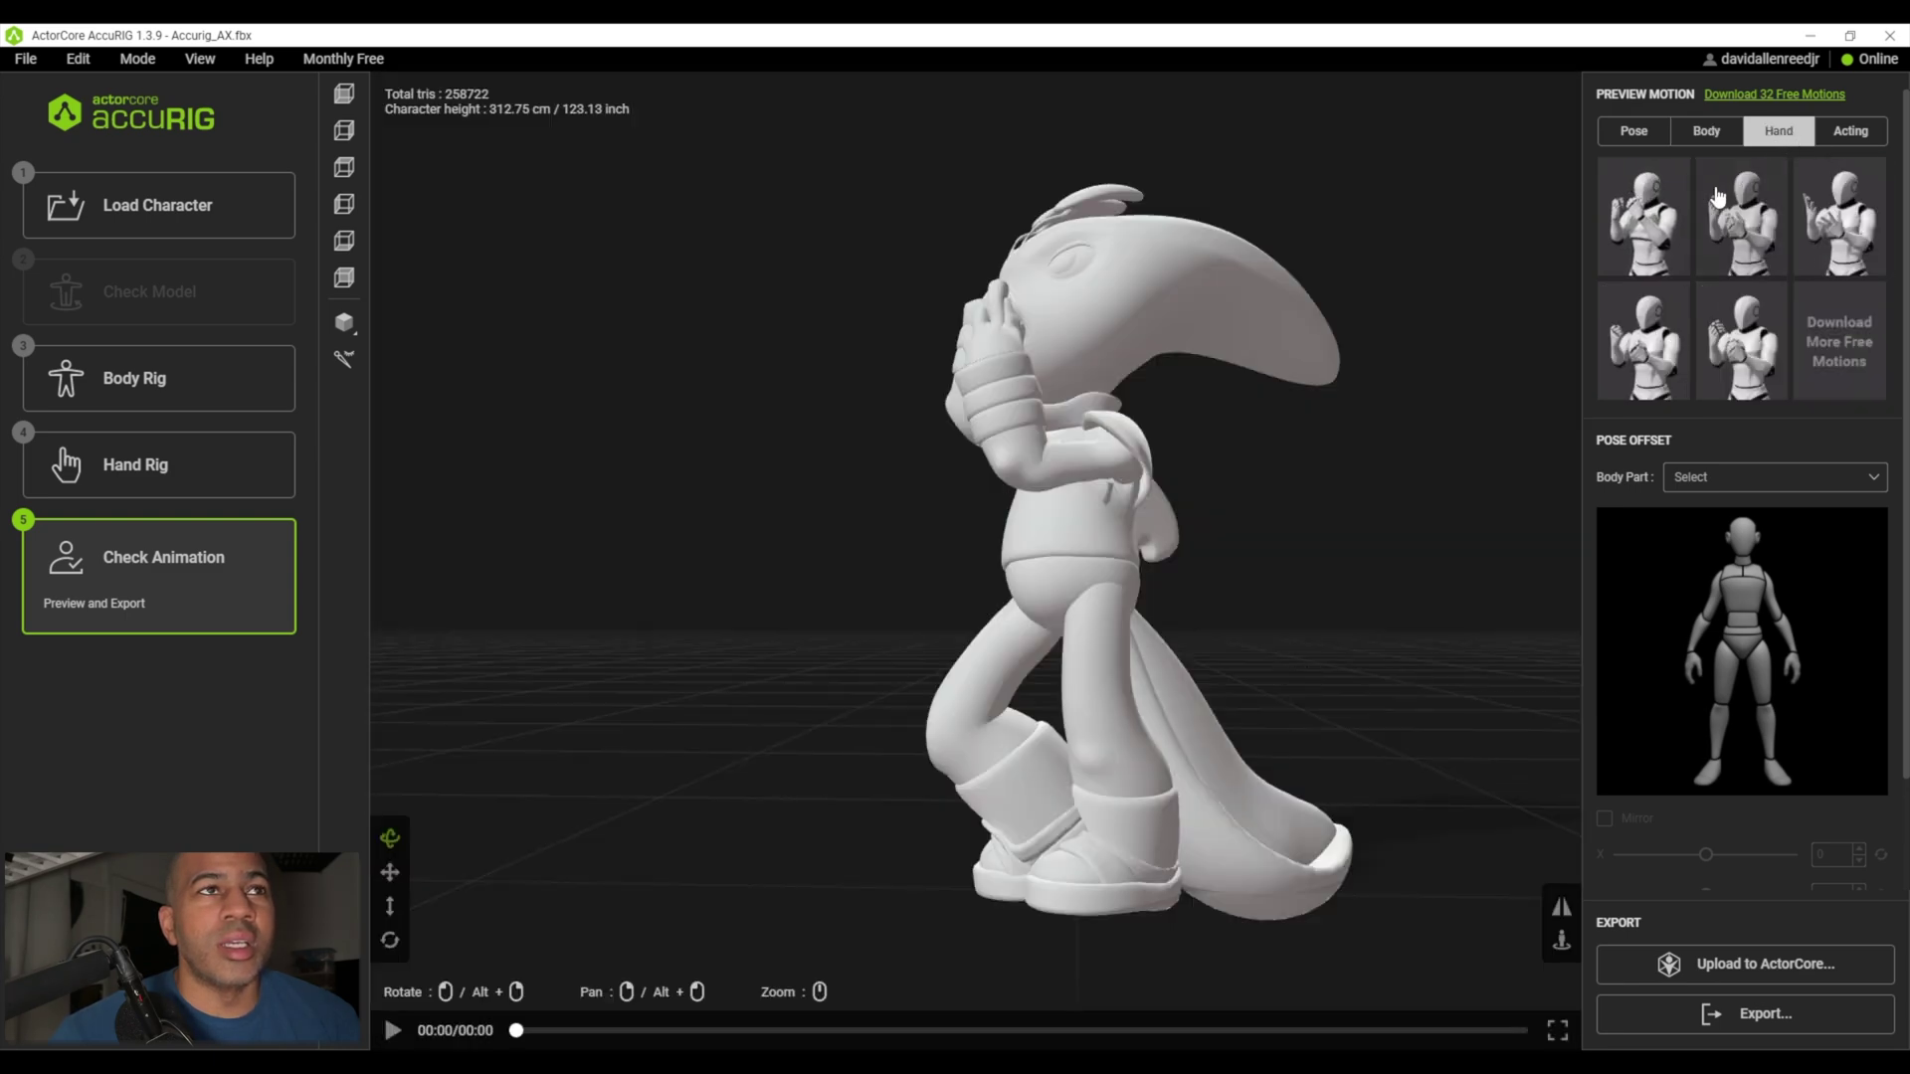
- Preview the first three Hand motions to check the alien's finger movement
click(1650, 226)
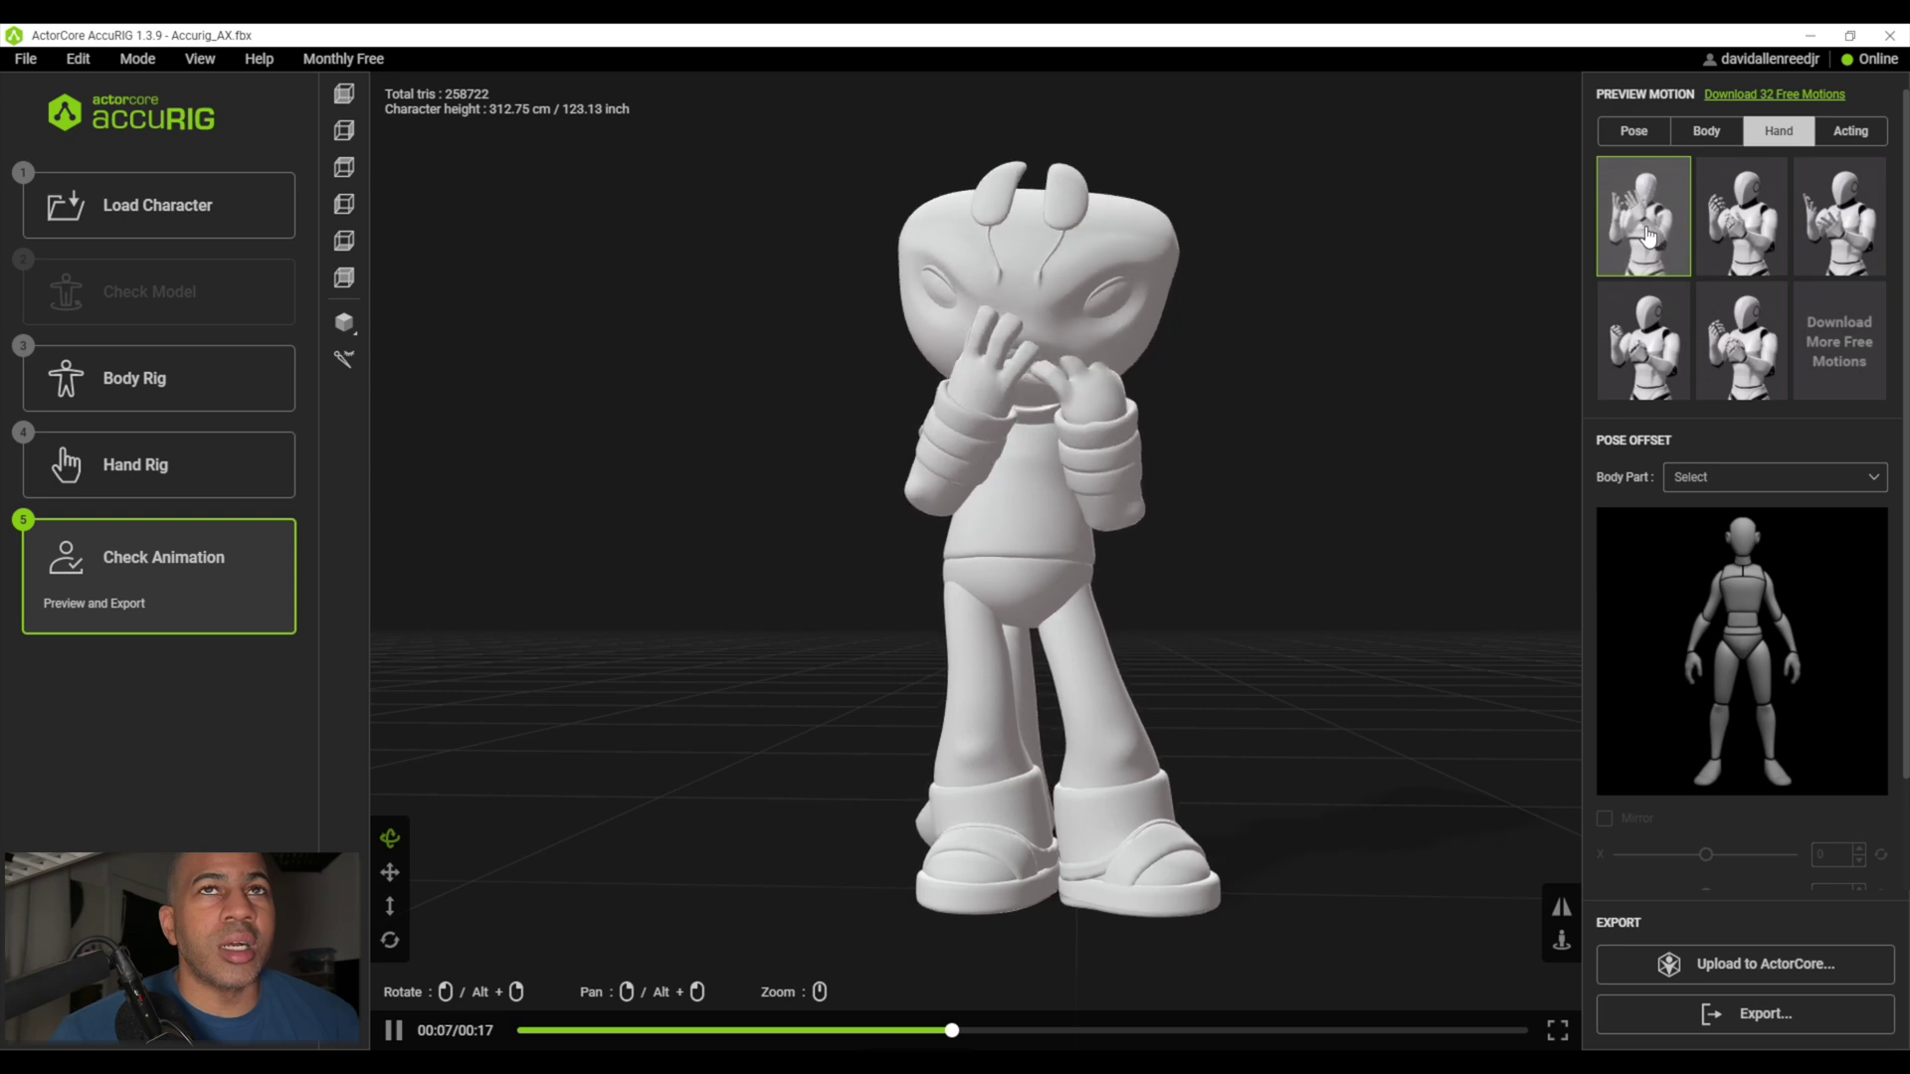
click(1743, 217)
click(1838, 221)
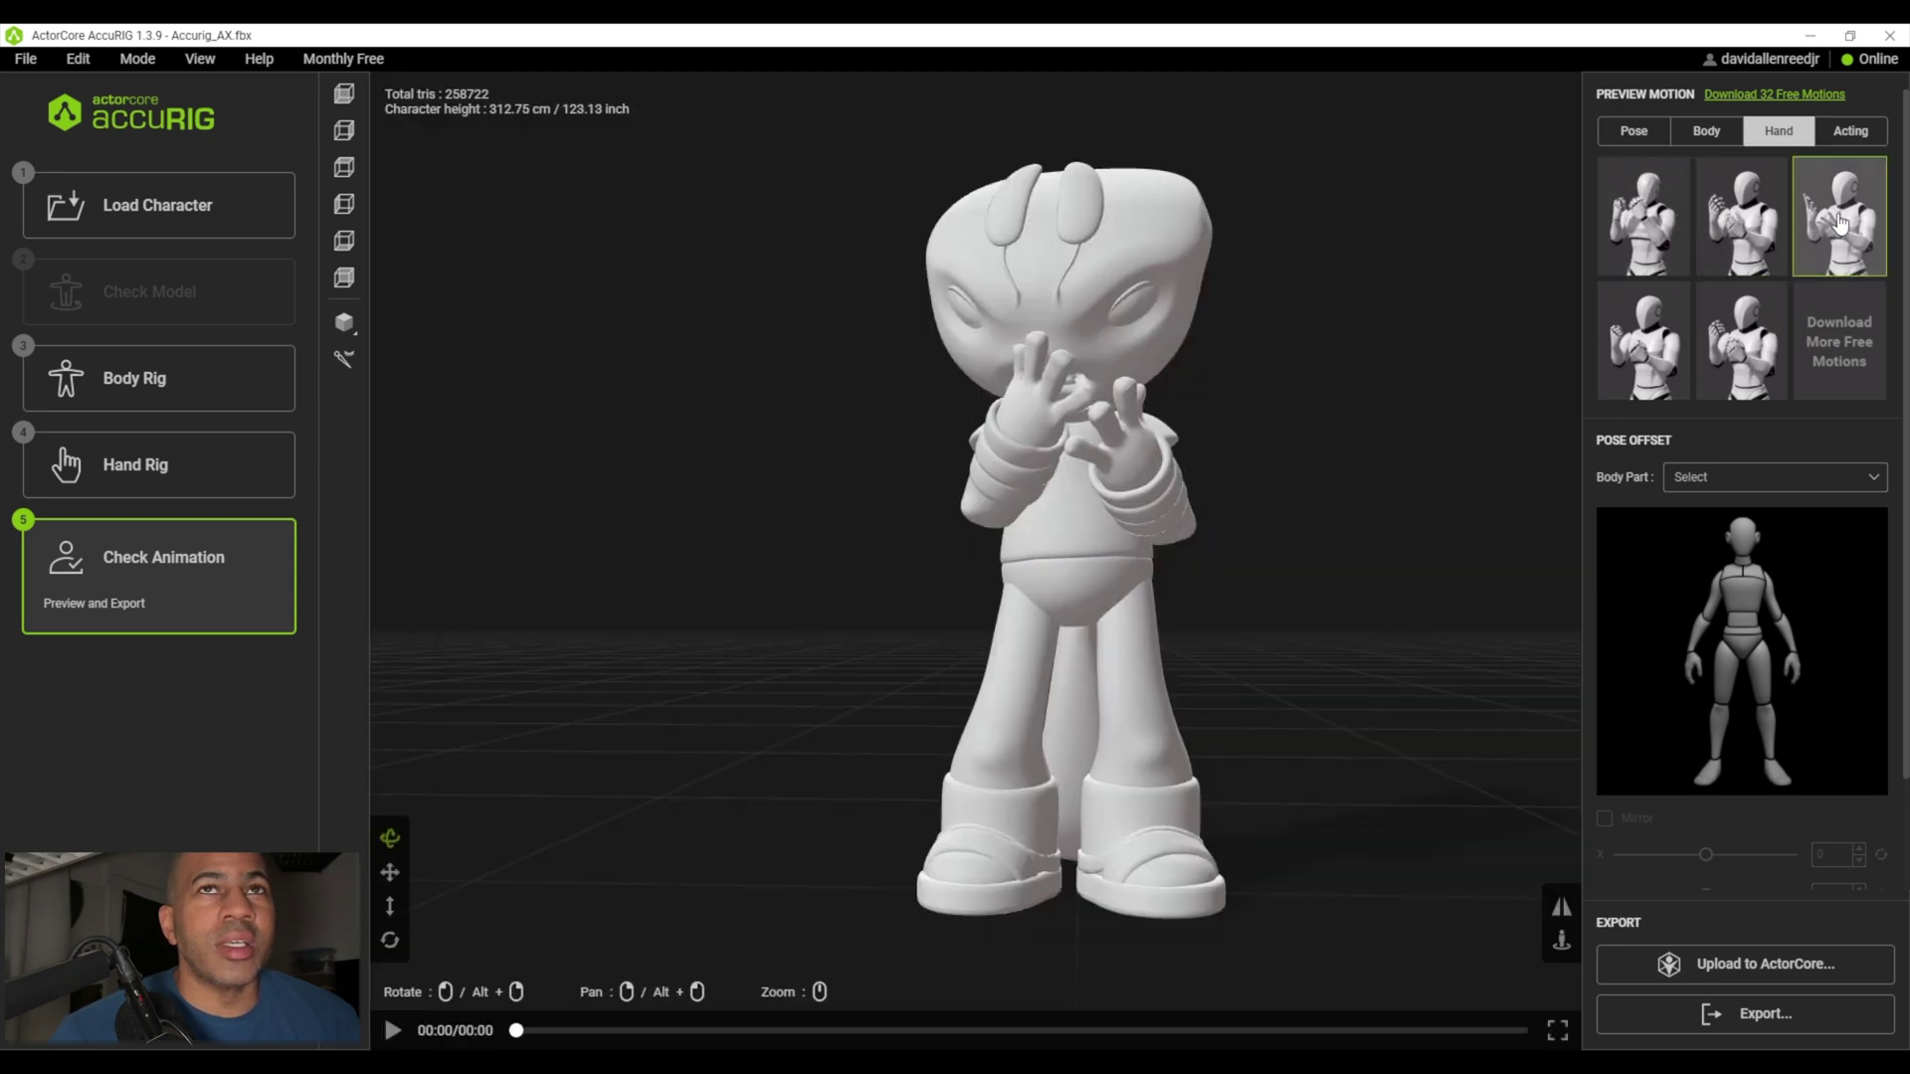
click(1850, 141)
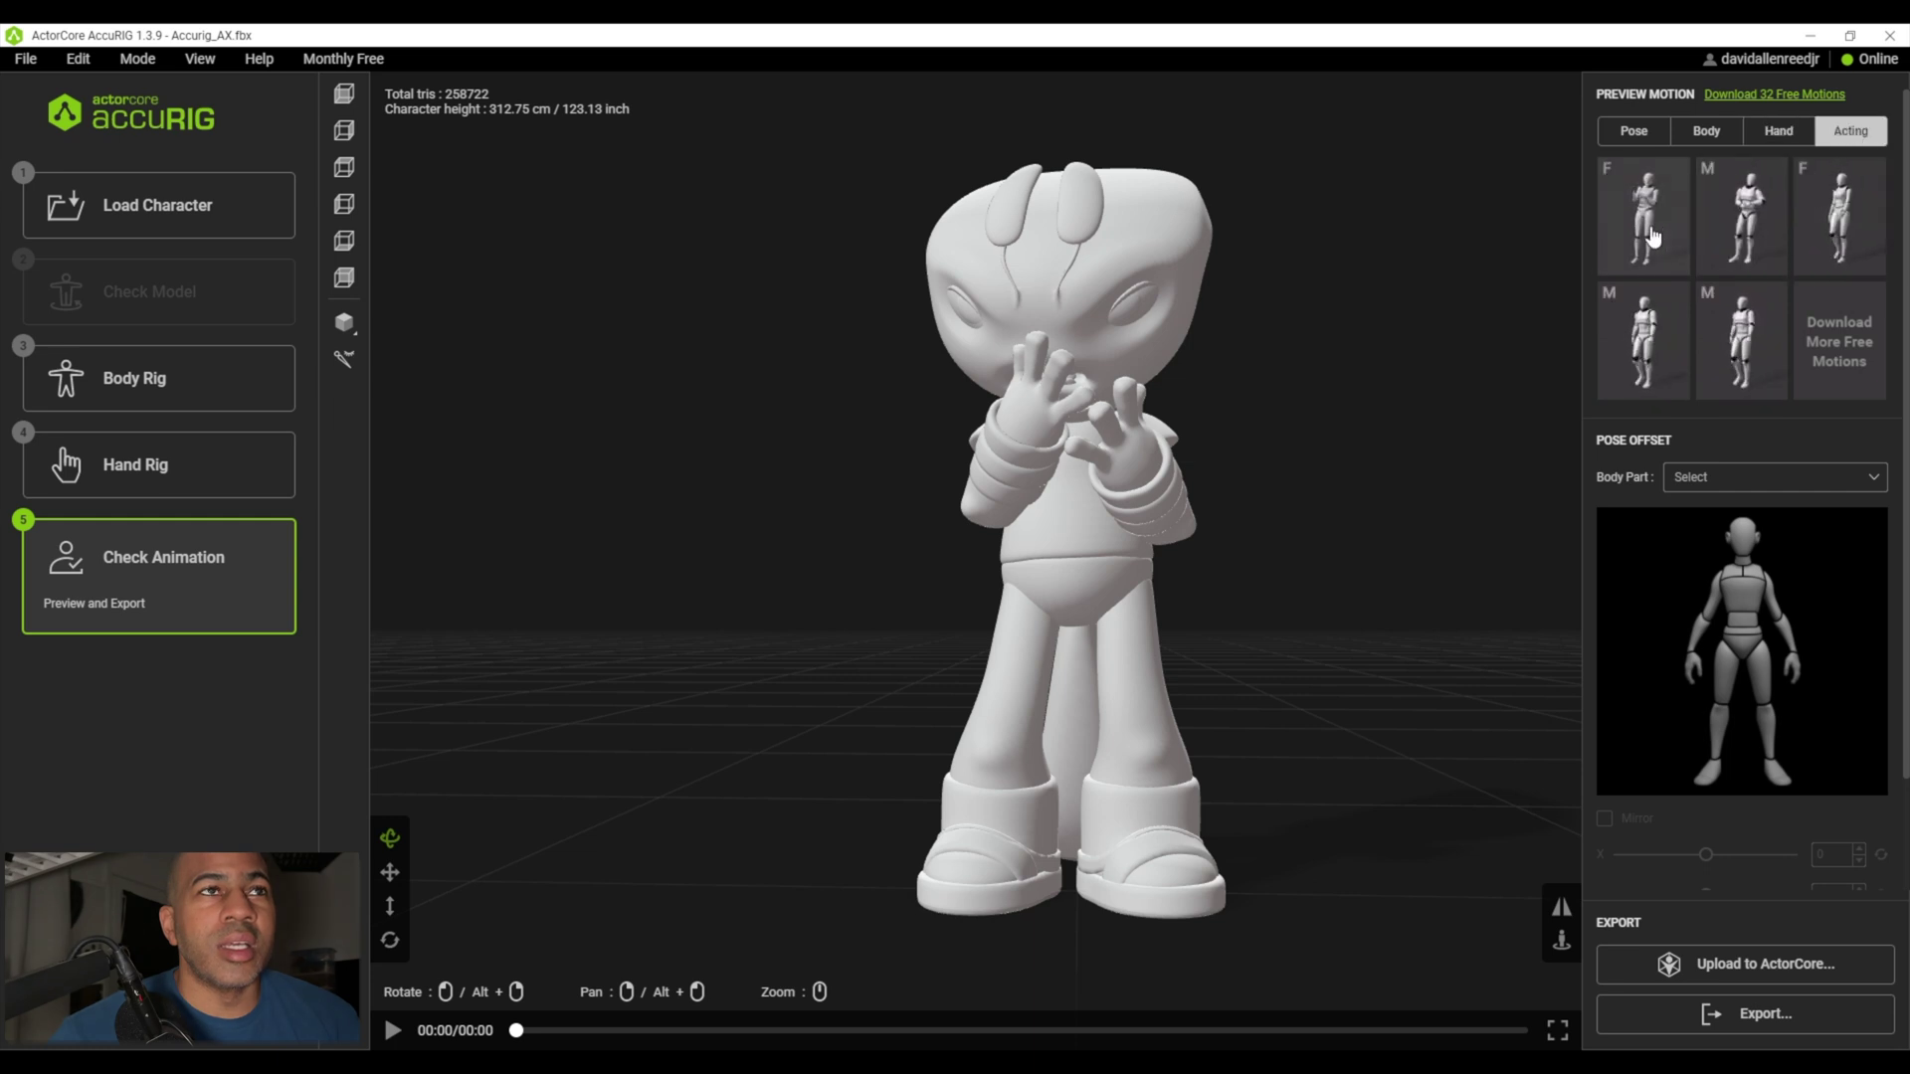
- Try the Acting motions in turn, finishing with the thoughtful hand-to-chin clip
click(1741, 204)
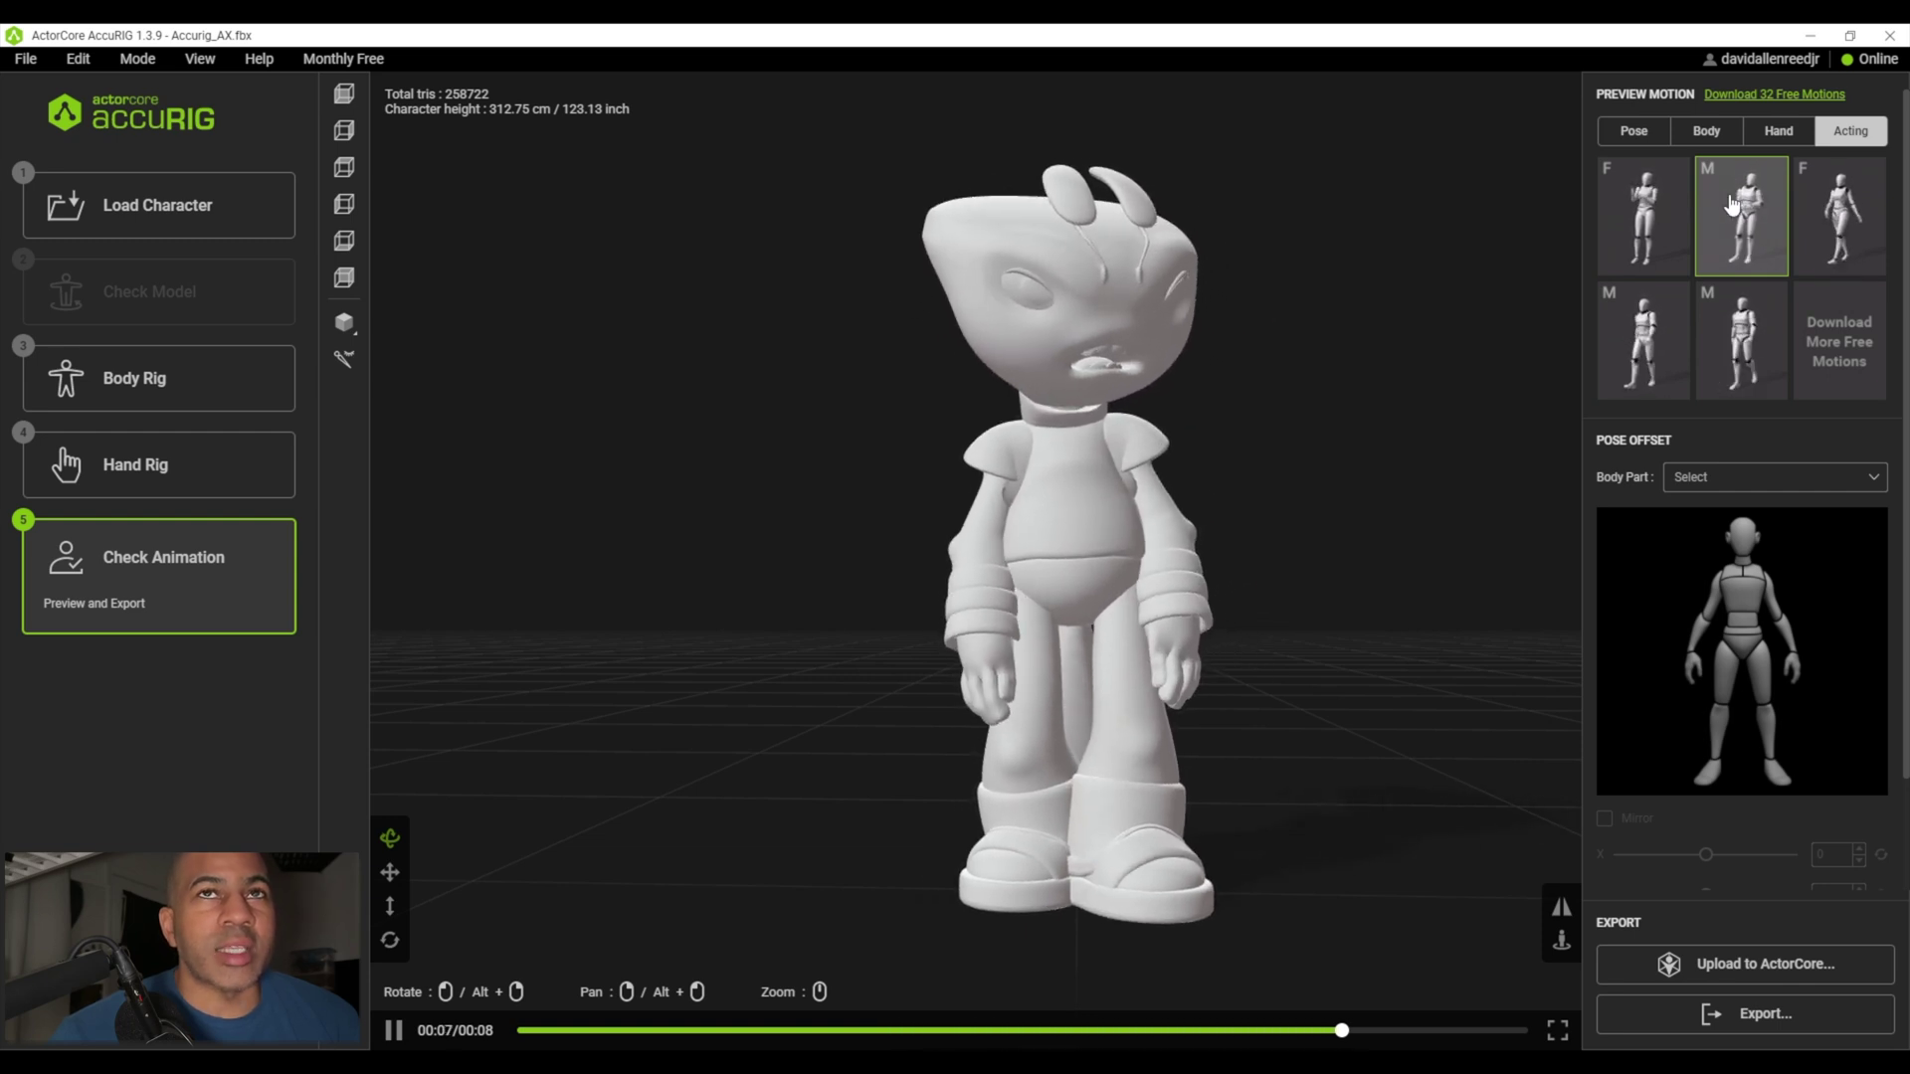
click(1828, 206)
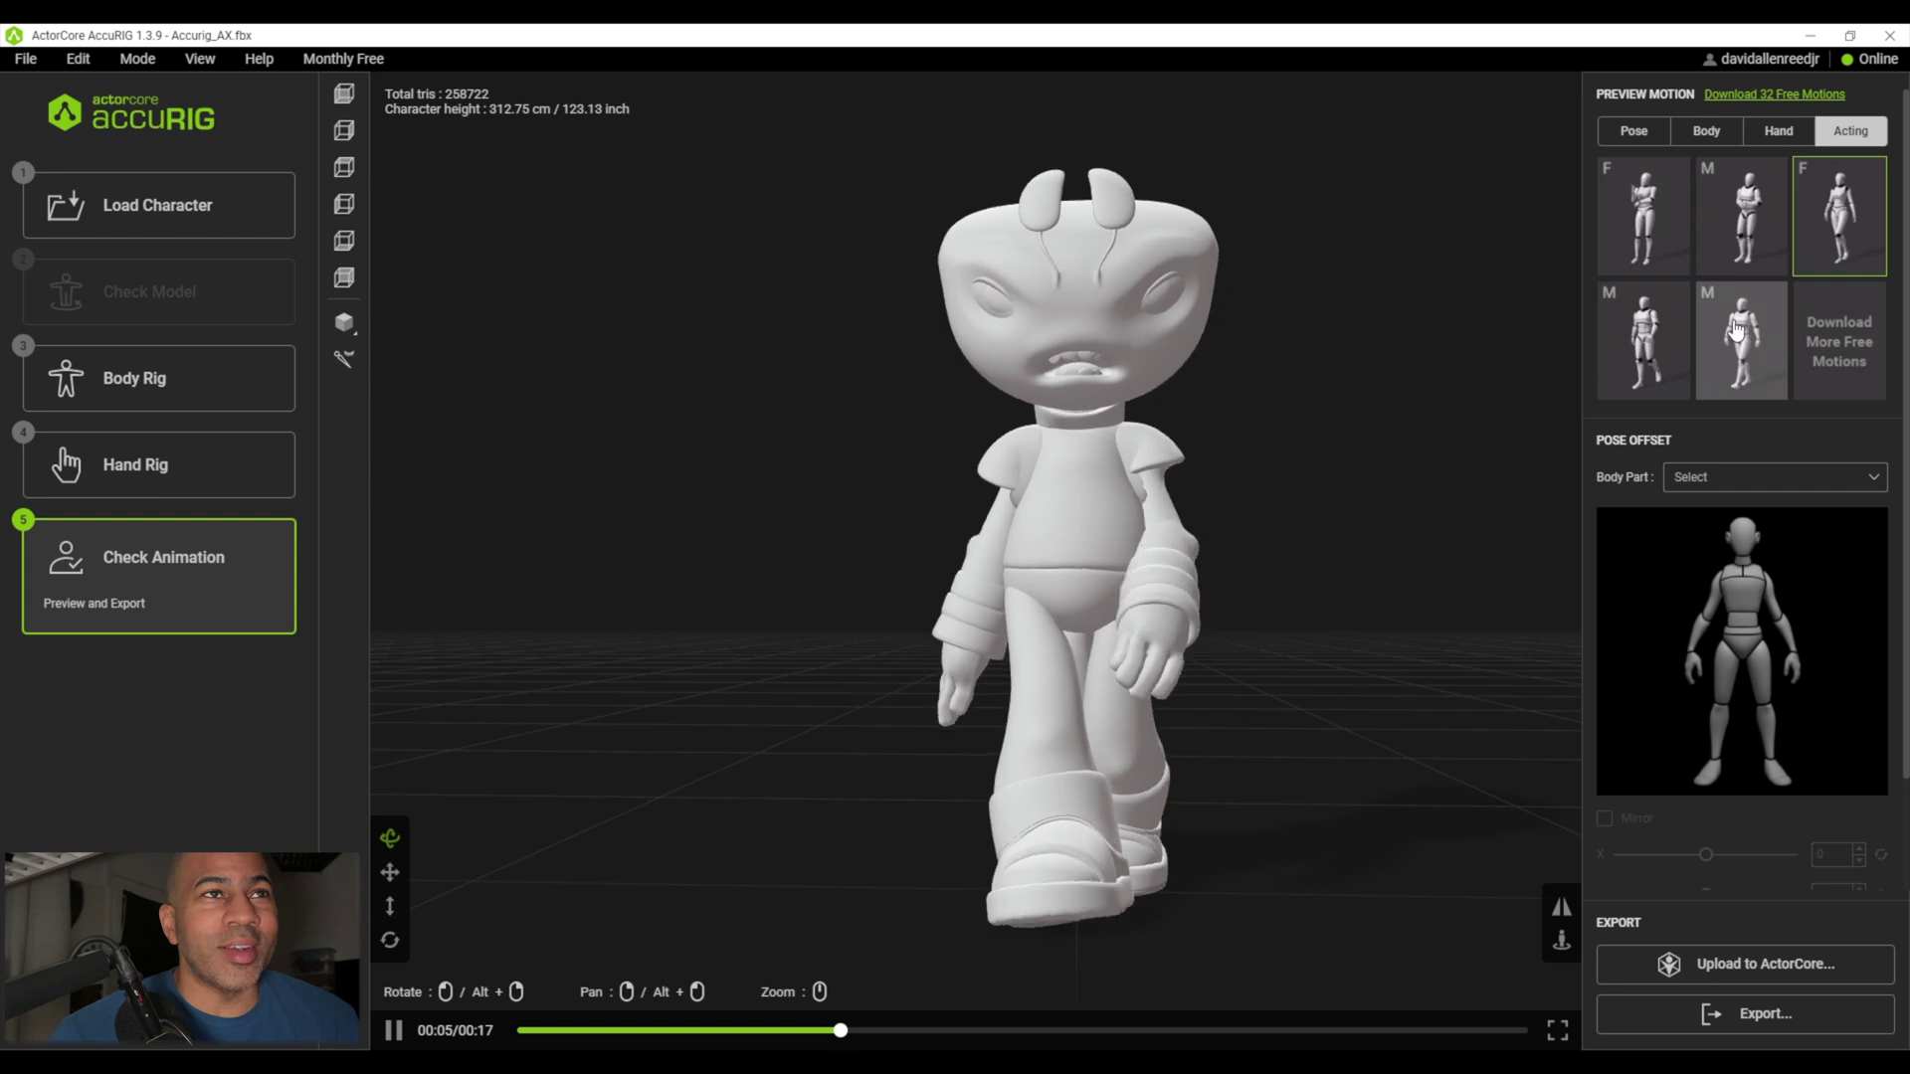
click(1736, 331)
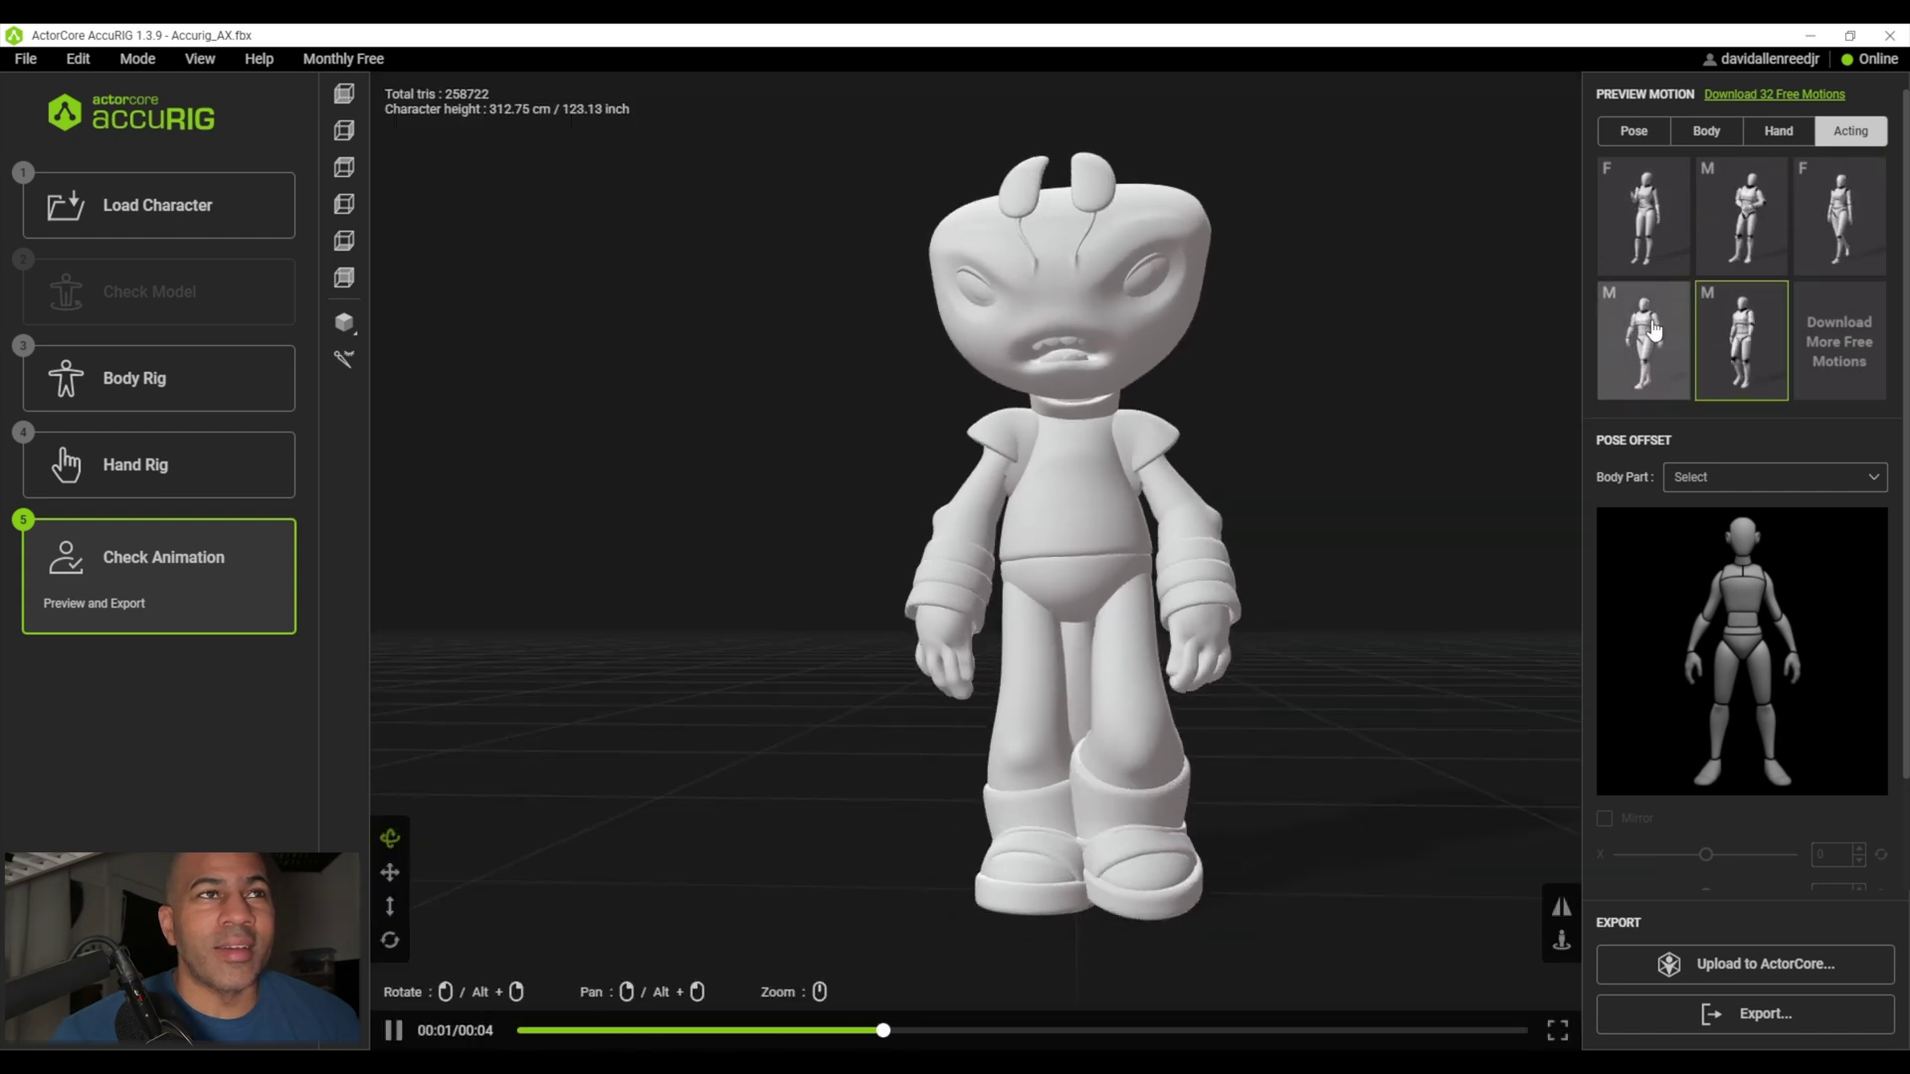
click(1654, 331)
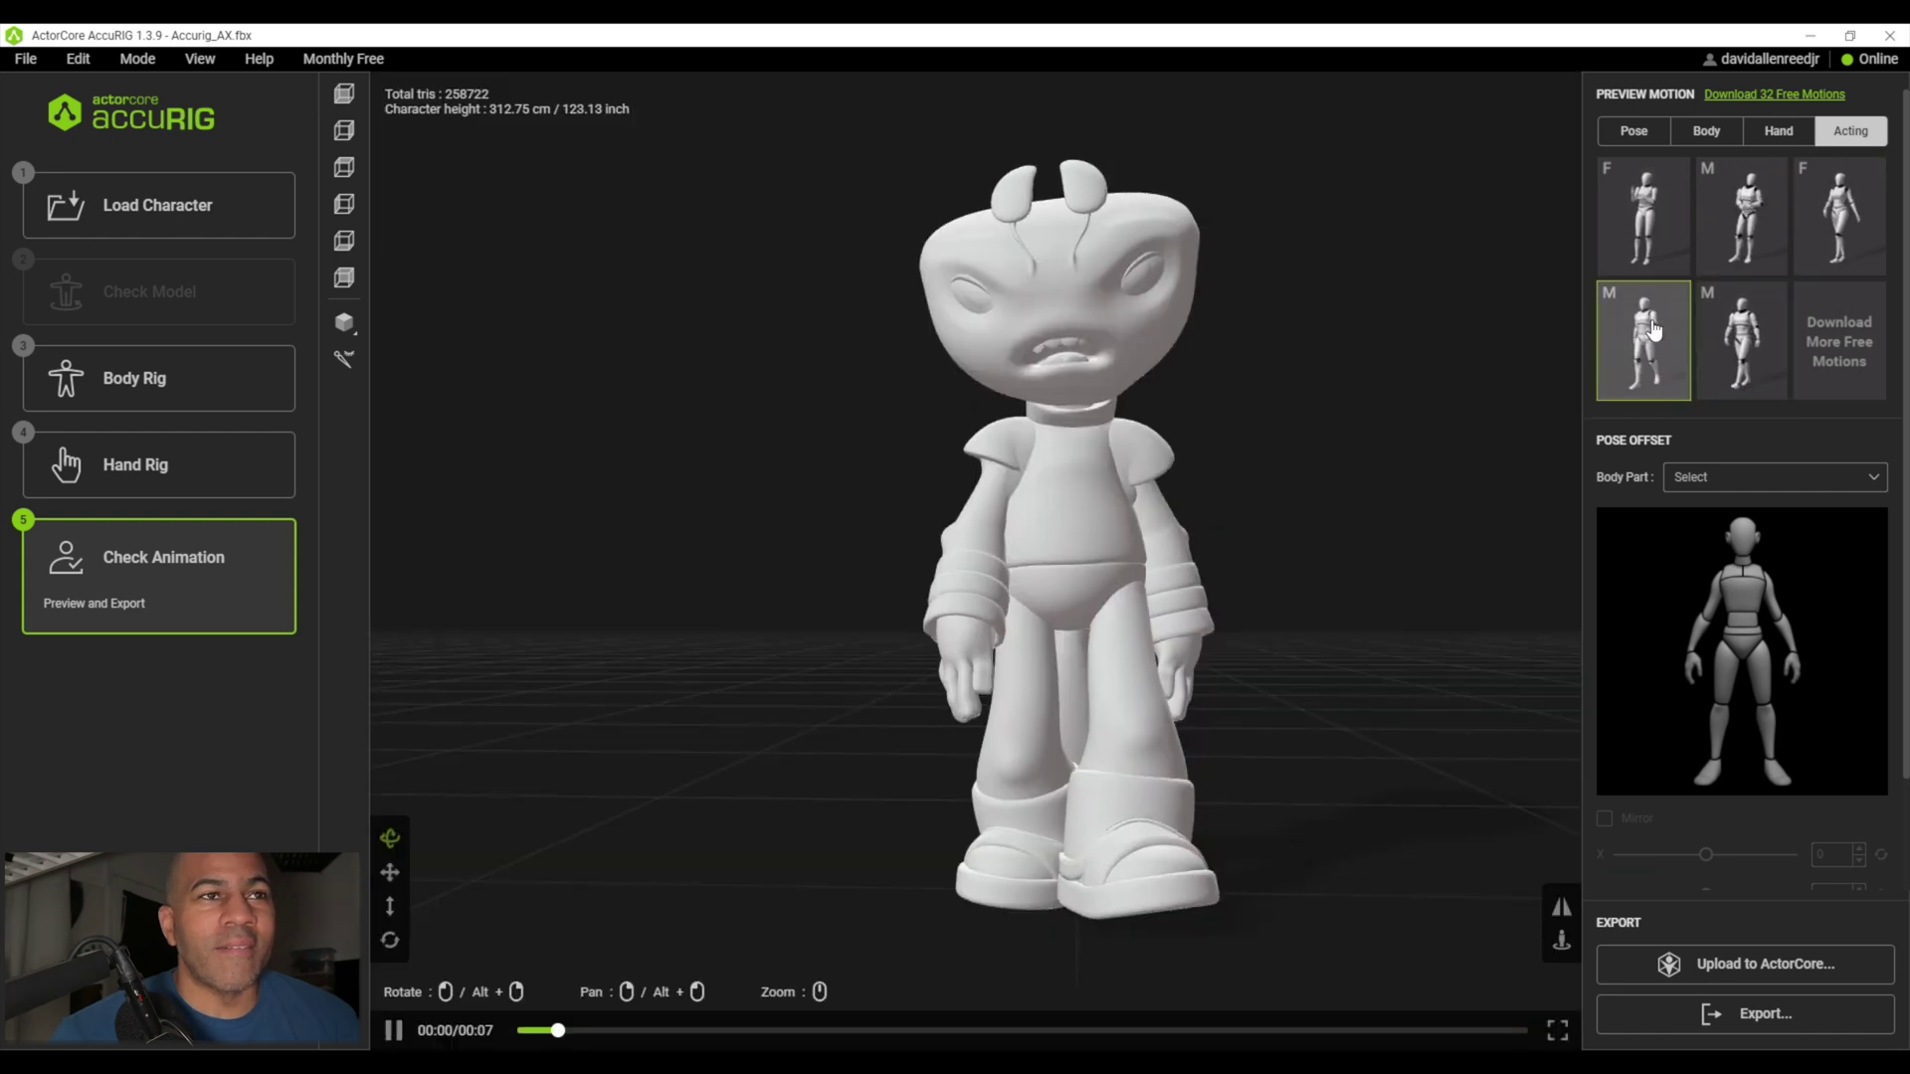
click(1656, 215)
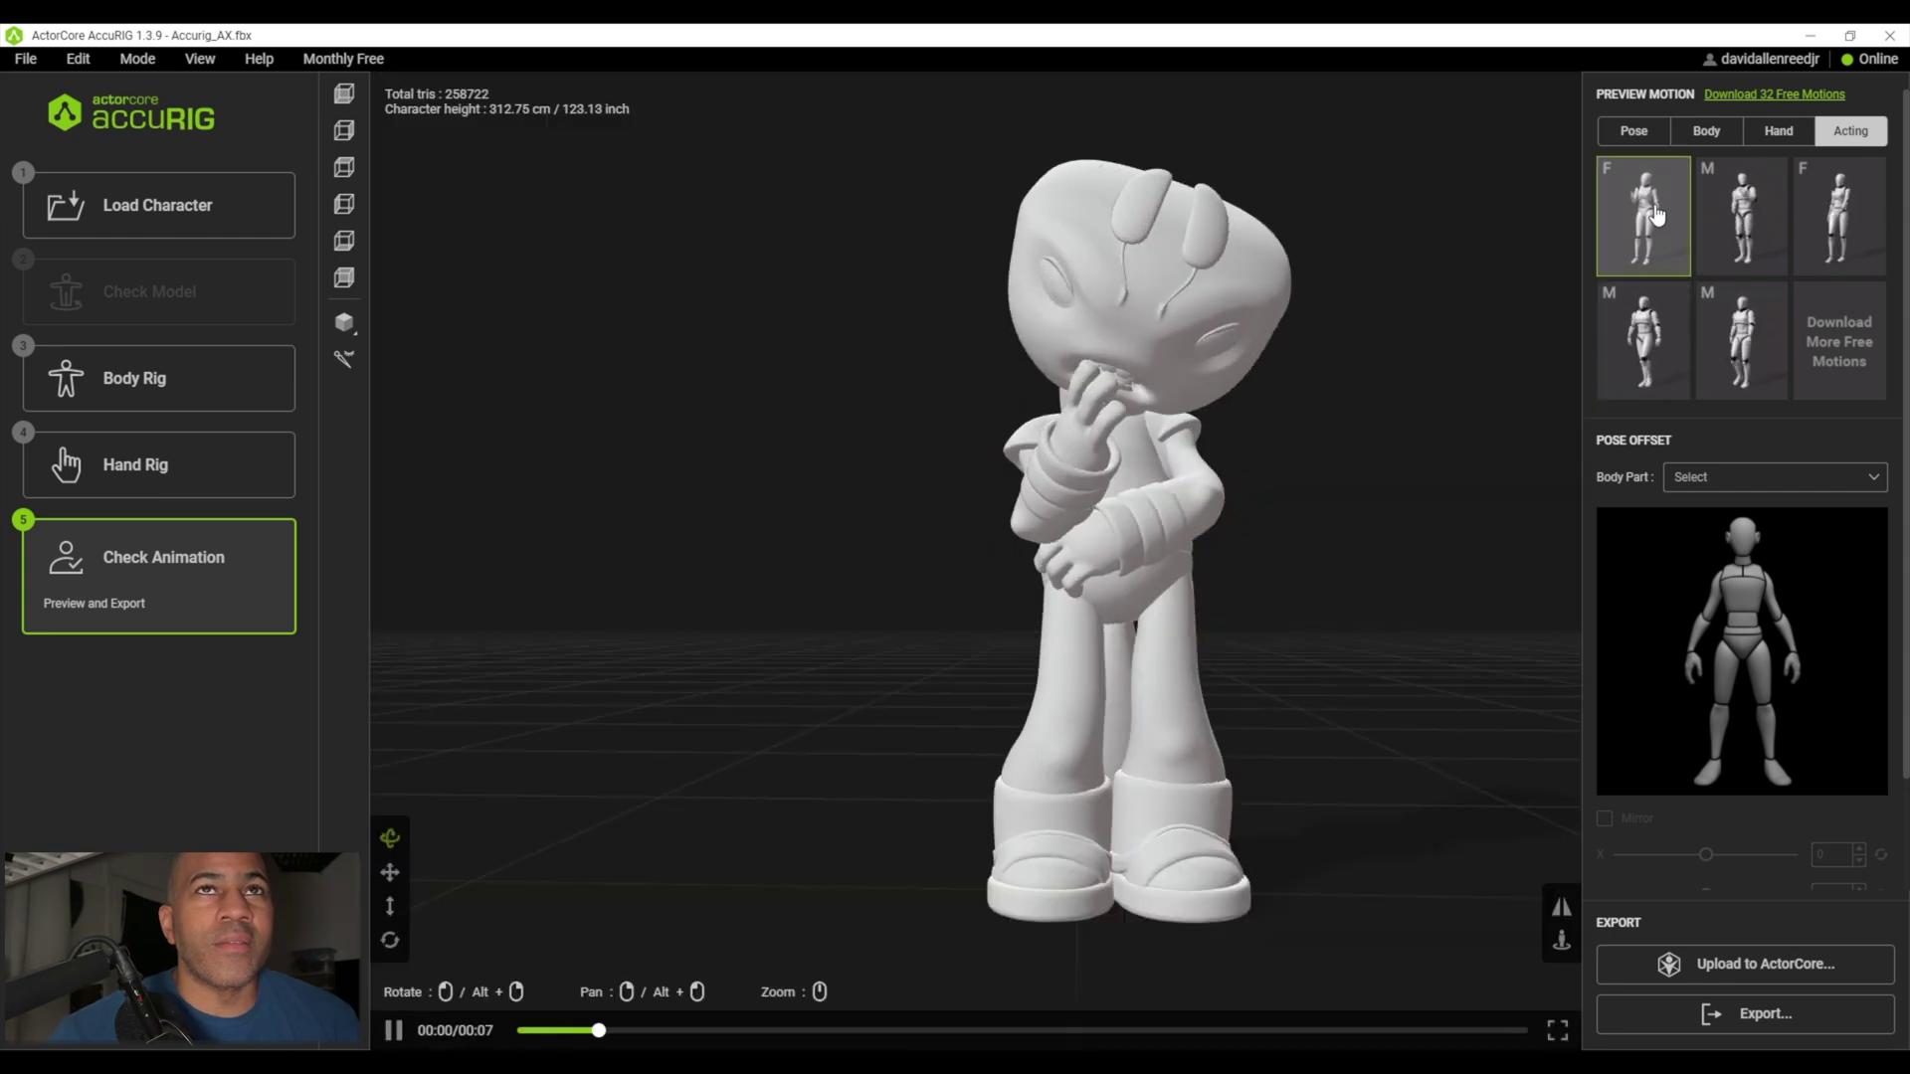
- Replay the first Body motion and view it from a low side angle
click(1698, 131)
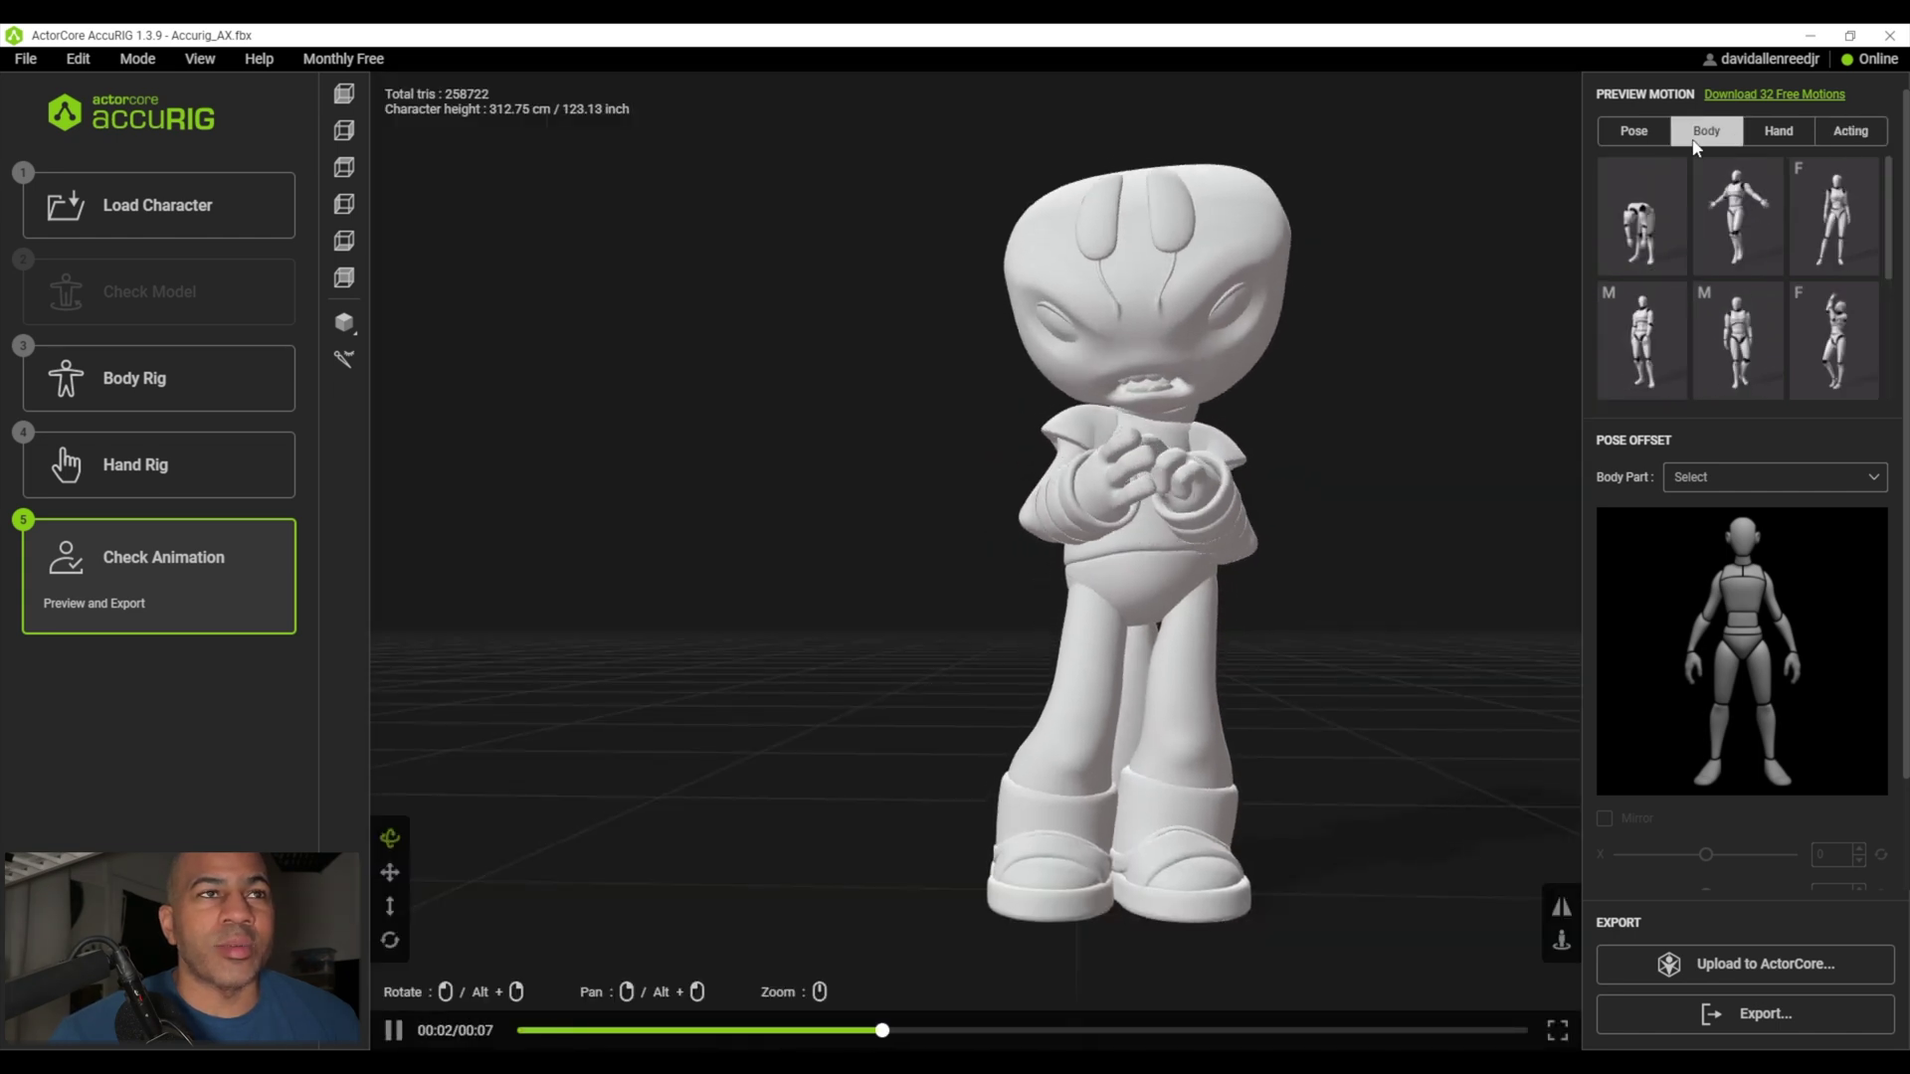
click(1632, 211)
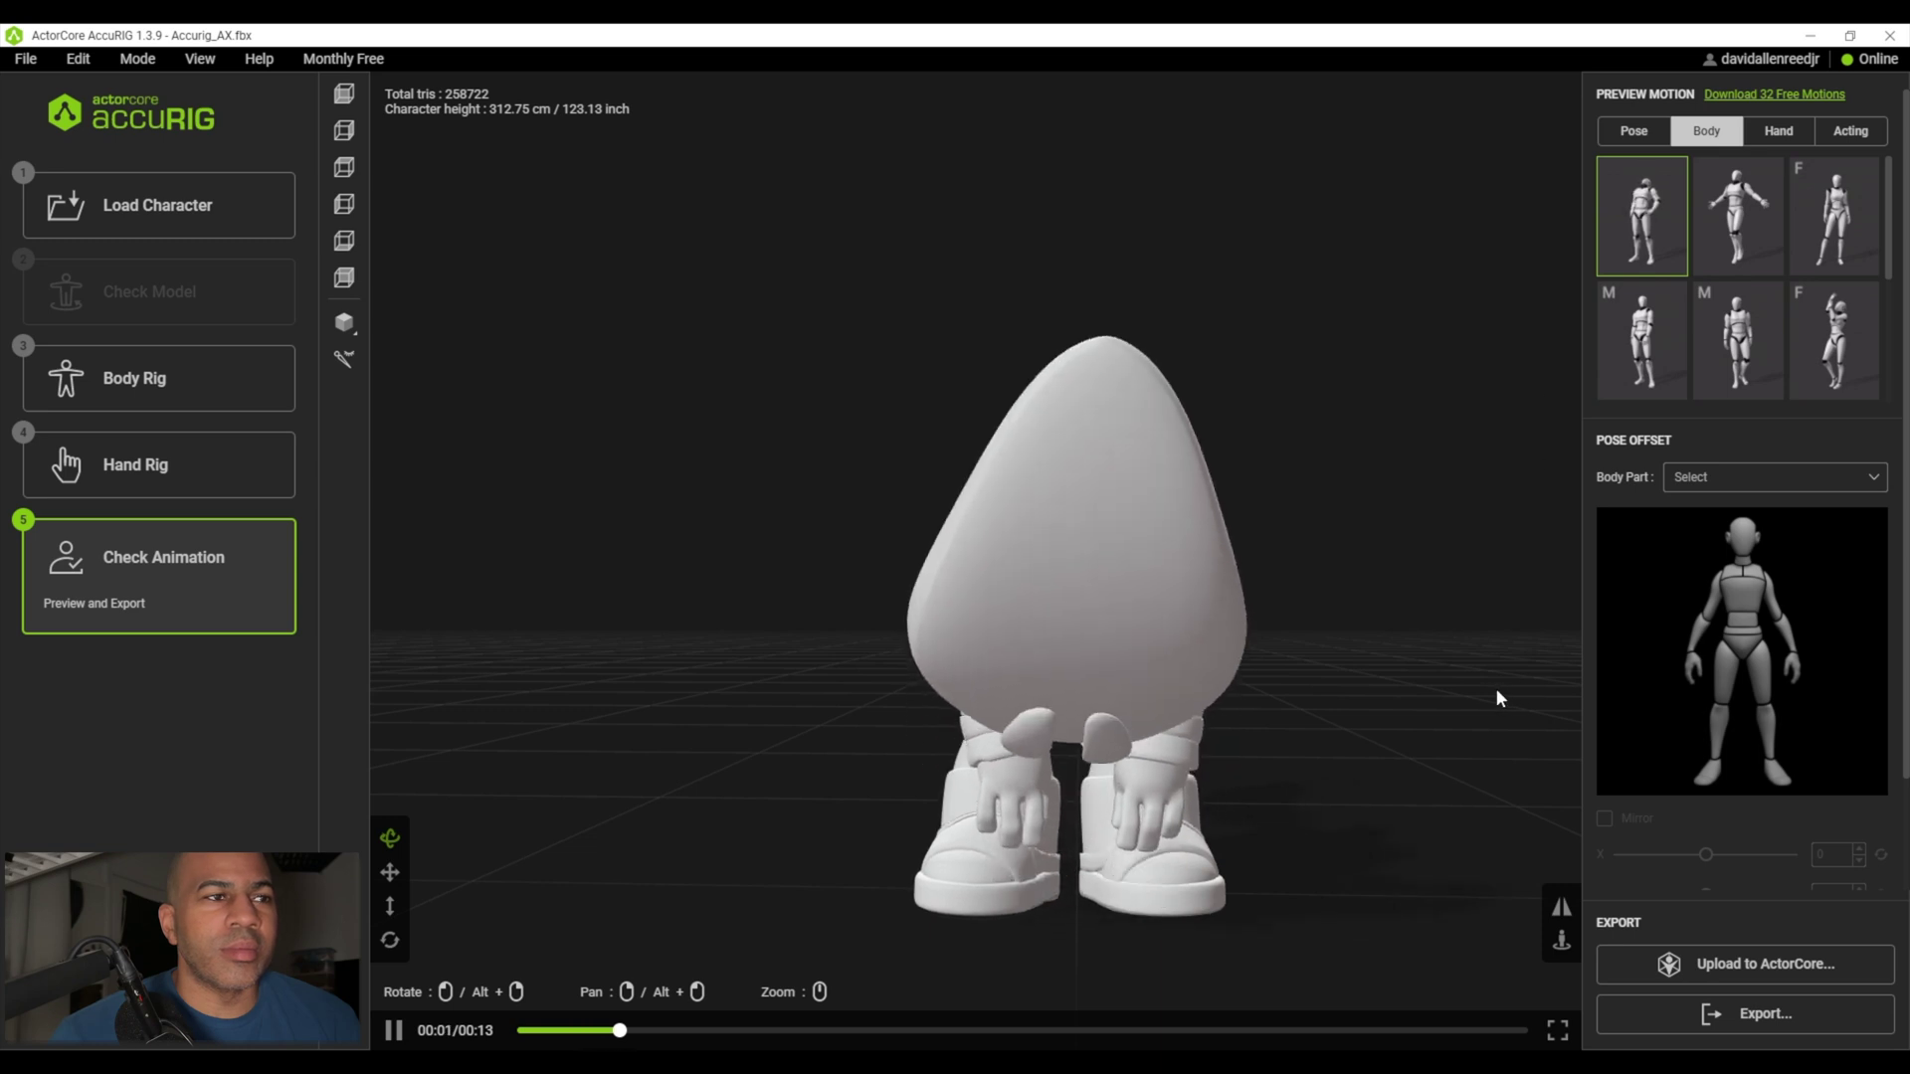
drag(772, 886, 947, 898)
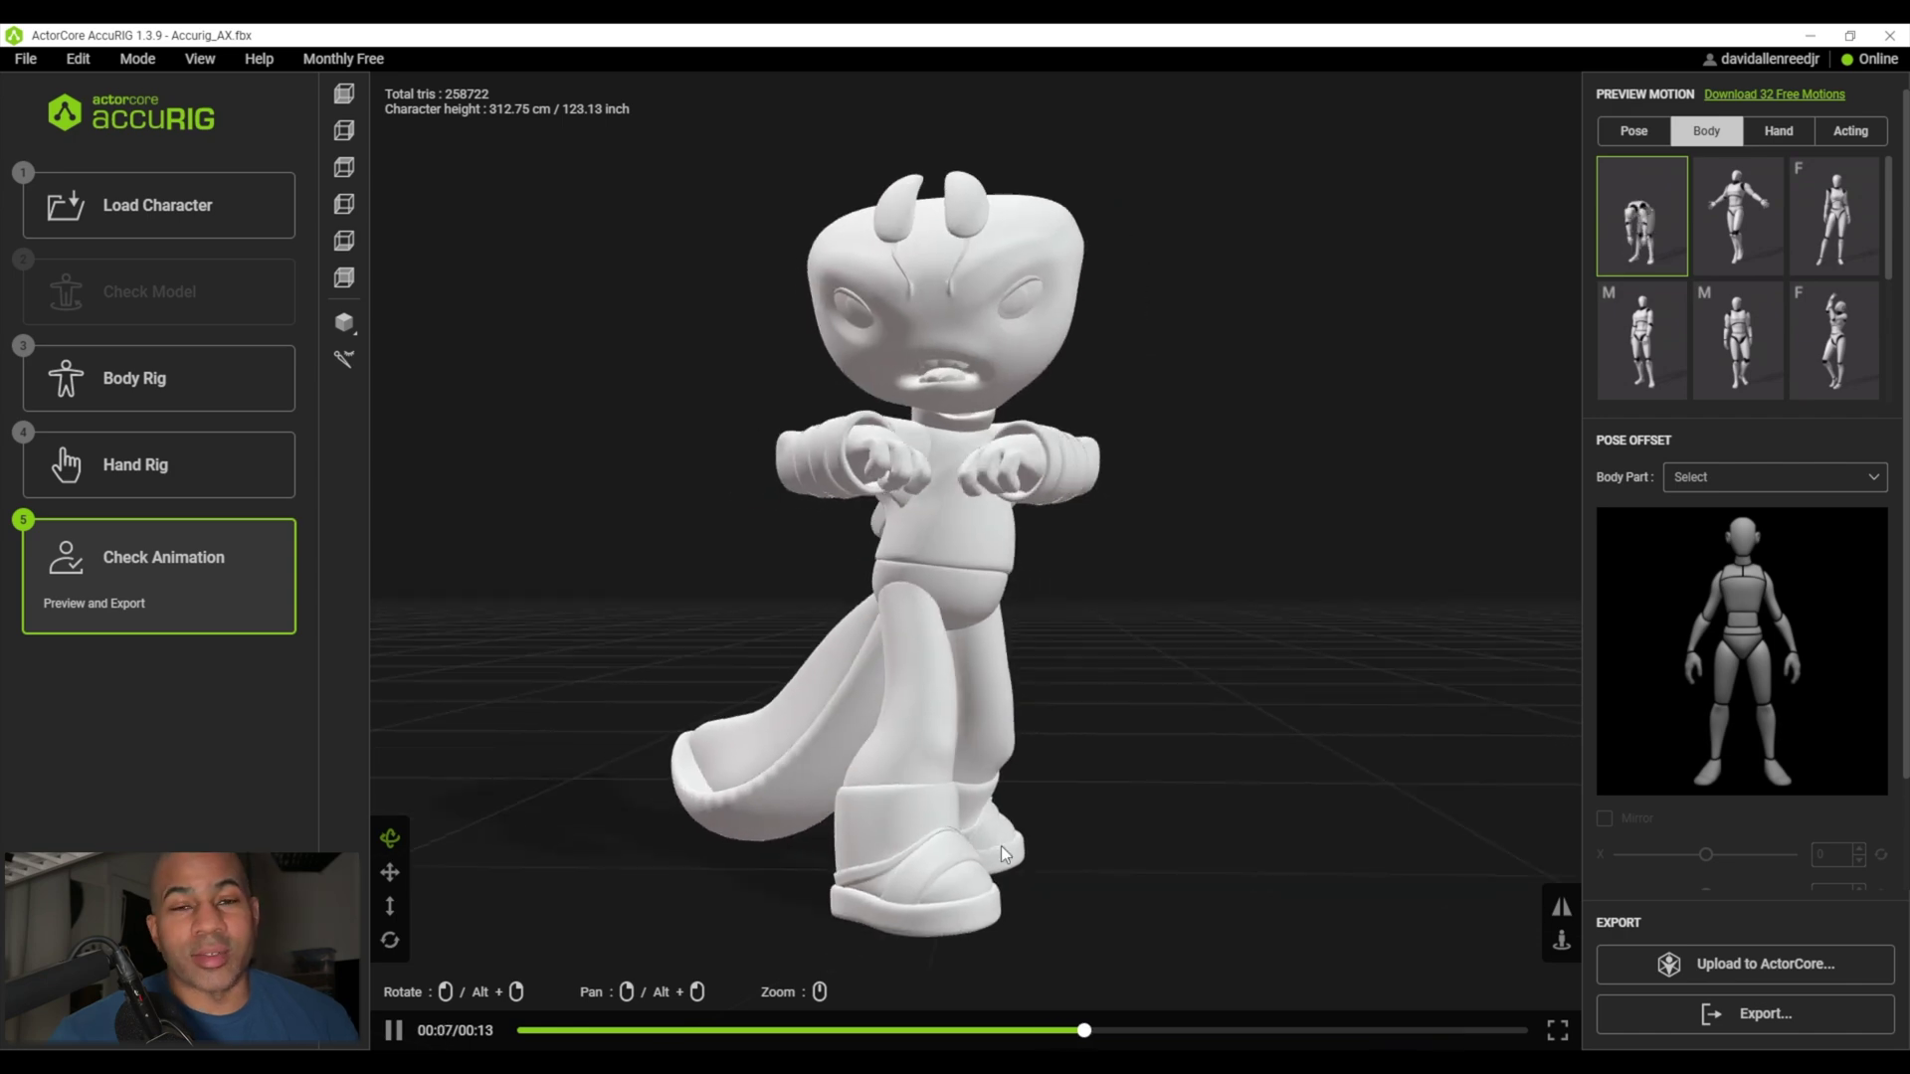